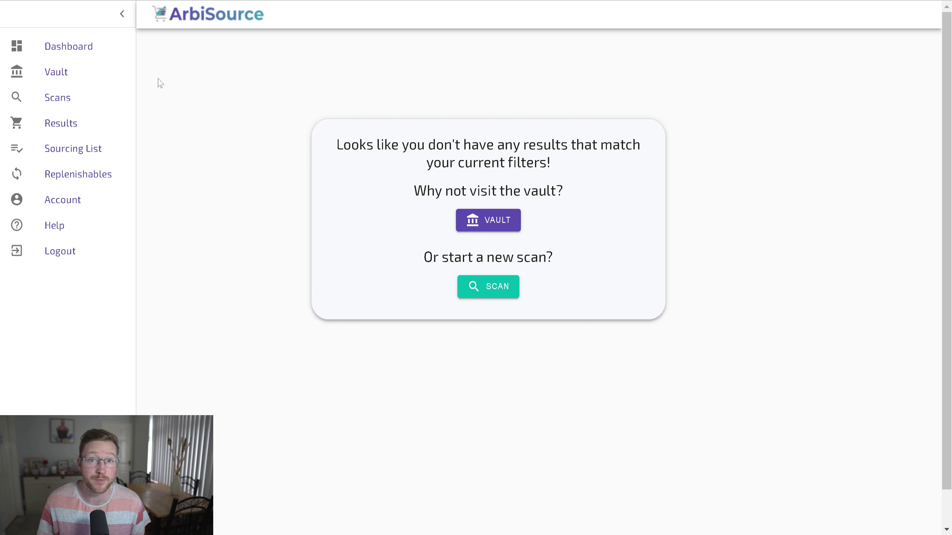
# Open the vault of supported stores and collapse the sidebar labels to widen the store grid
pyautogui.click(63, 80)
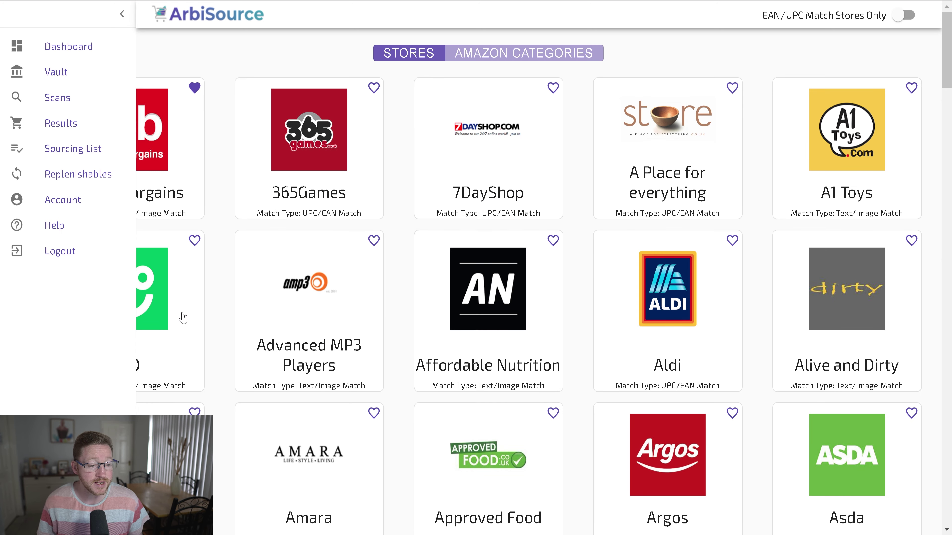
pyautogui.click(122, 14)
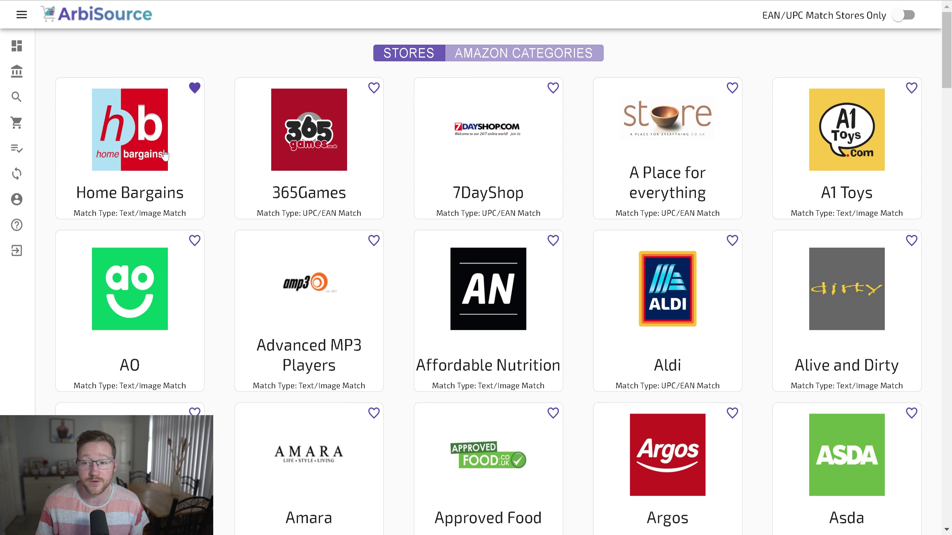
# Open the Home Bargains results, scroll through the 130 matches, and return to the top
pyautogui.click(160, 149)
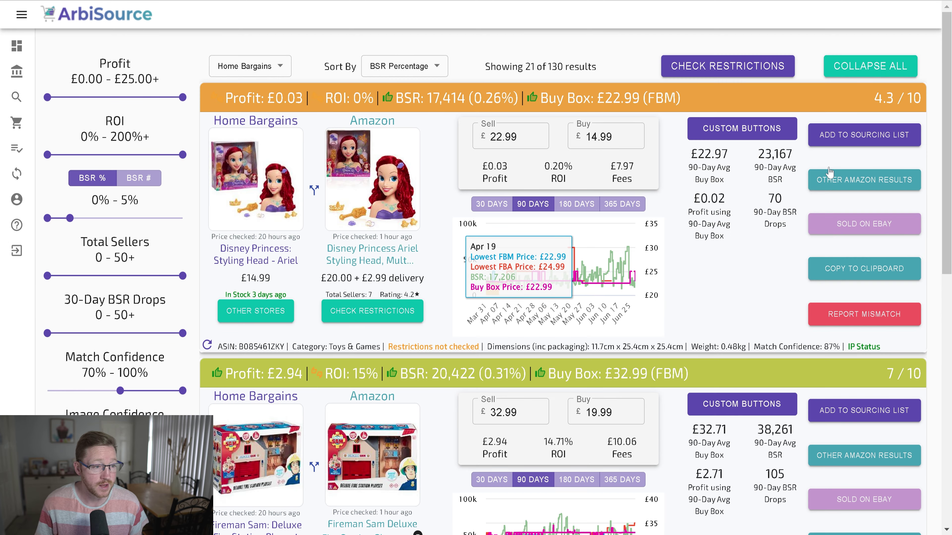
pyautogui.scroll(-9, 130, 126)
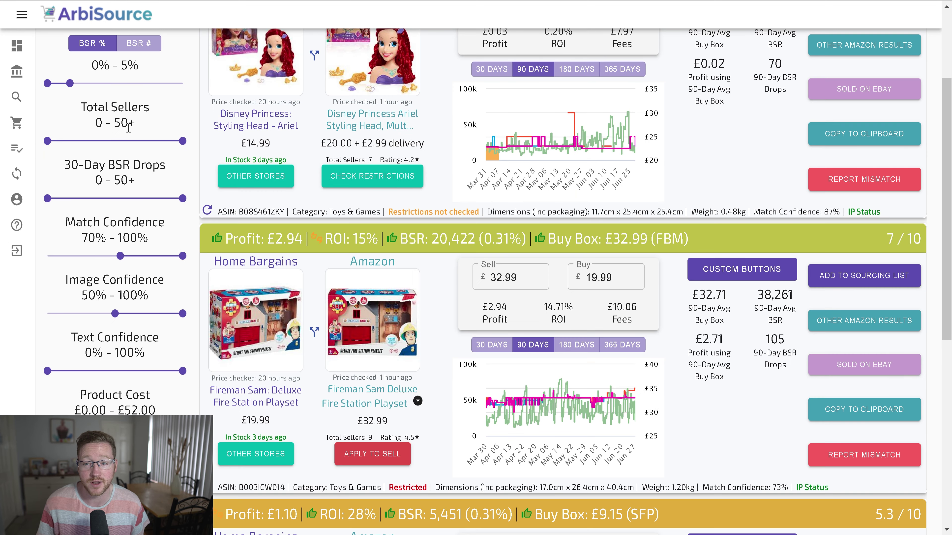
pyautogui.scroll(-3, 131, 184)
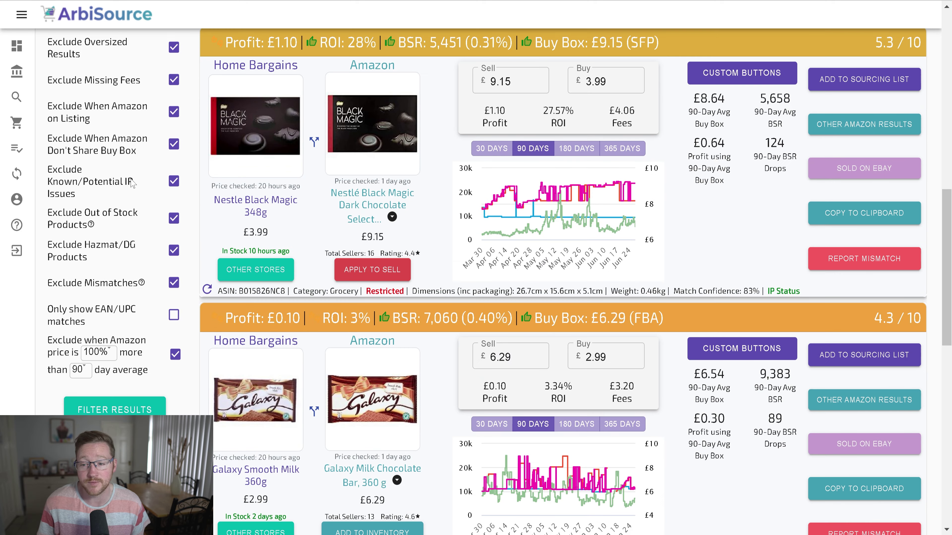
pyautogui.scroll(5, 133, 185)
pyautogui.scroll(10, 133, 185)
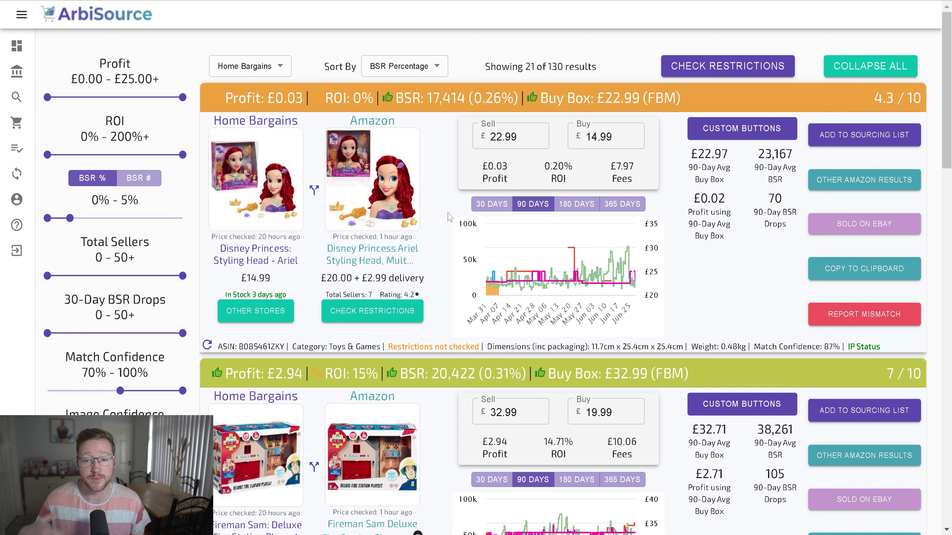
pyautogui.moveTo(505, 262)
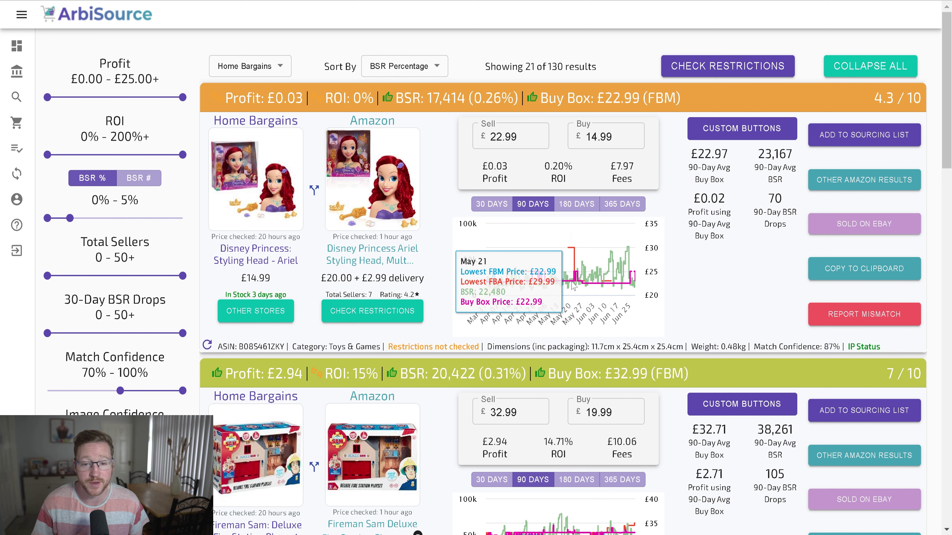
pyautogui.click(573, 285)
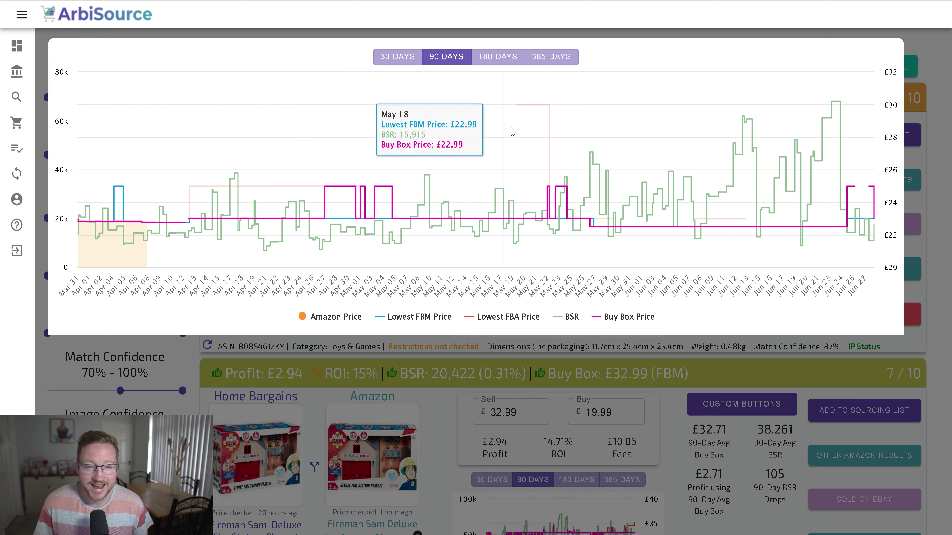
pyautogui.click(660, 350)
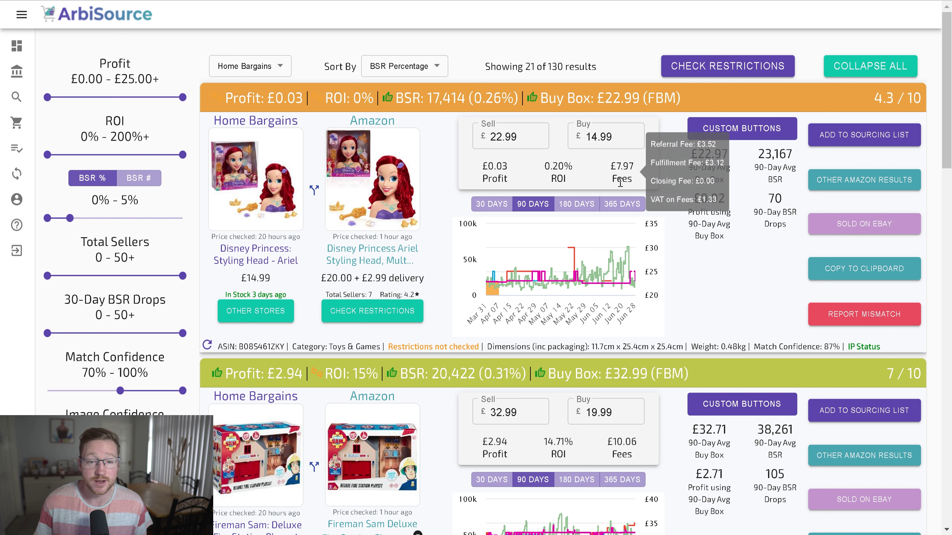
# Check restrictions to confirm the Ariel styling head is Not Restricted, then look for other stores selling it
pyautogui.click(694, 69)
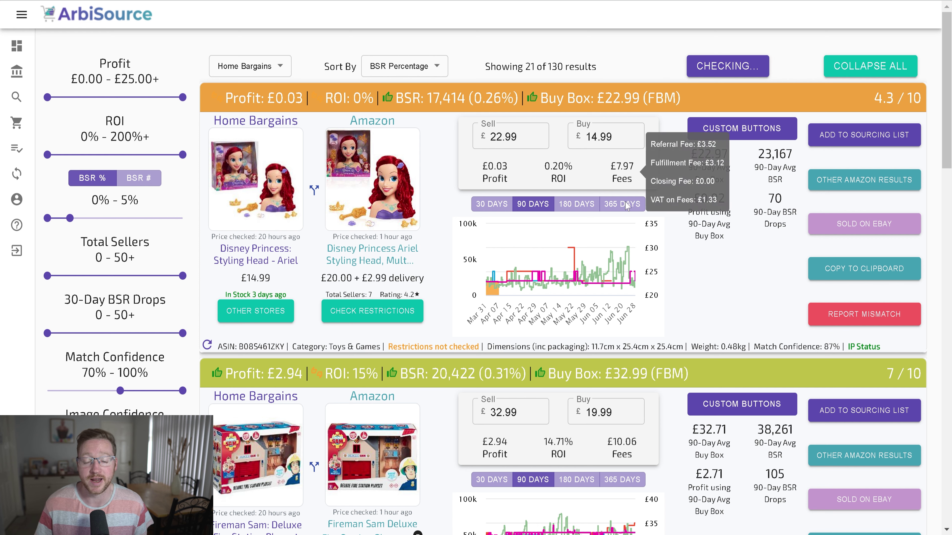
pyautogui.moveTo(612, 240)
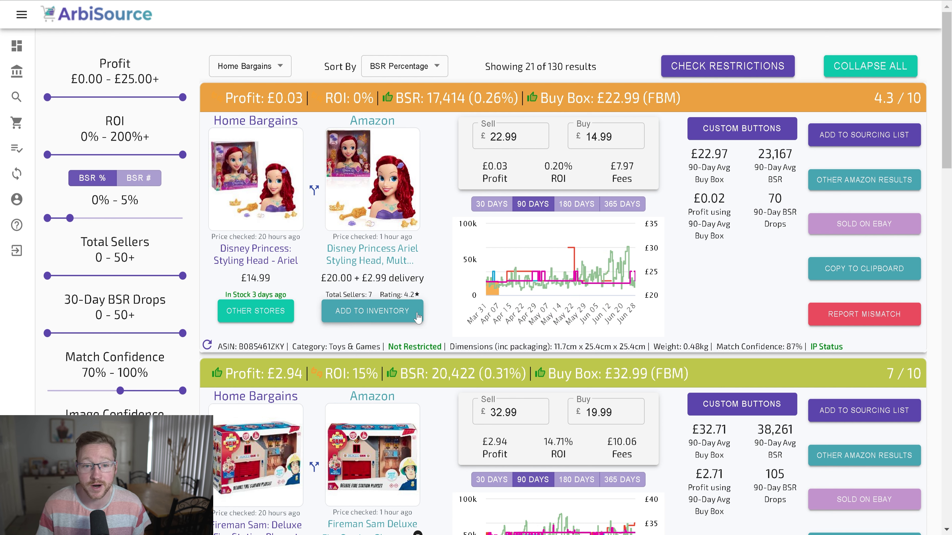
pyautogui.click(282, 318)
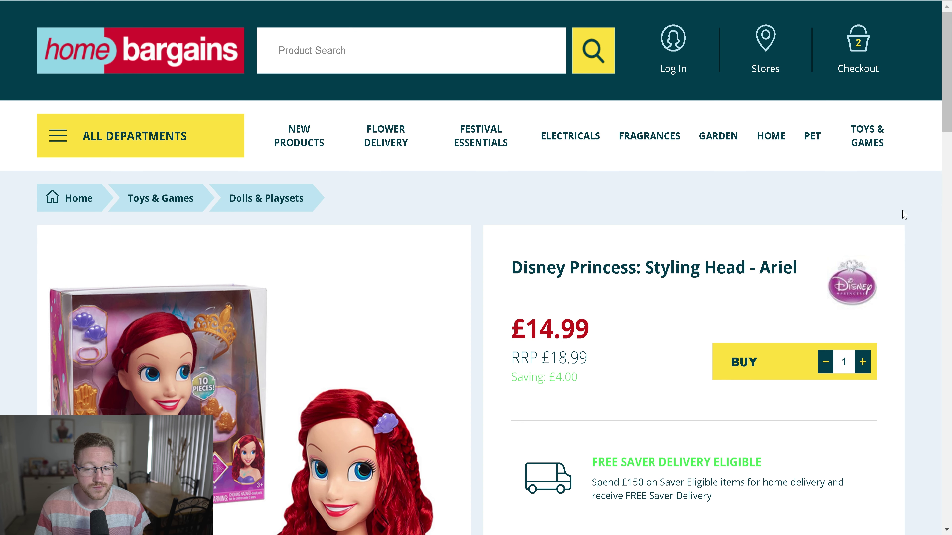
# Add three Ariel styling heads to the Home Bargains basket and remove the Teletubbies keyboard
pyautogui.scroll(-2, 742, 287)
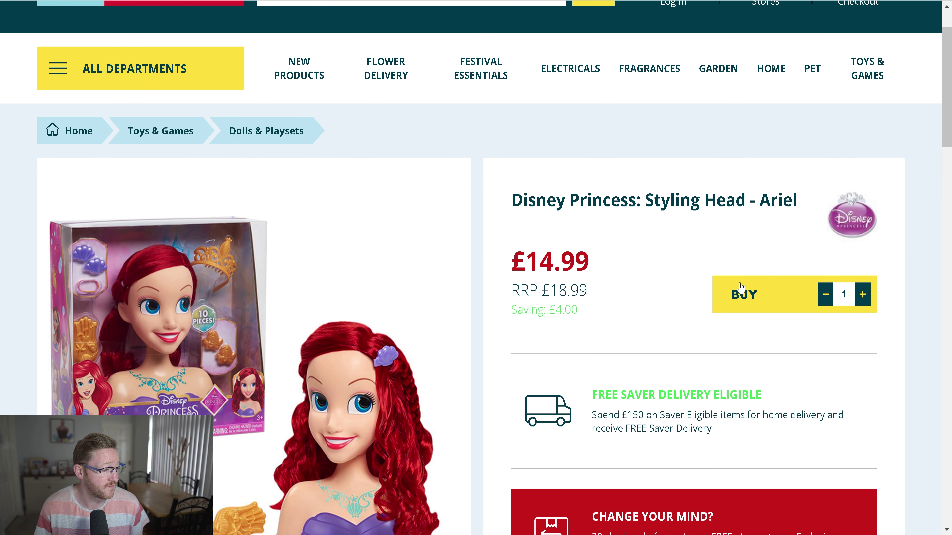
pyautogui.click(862, 295)
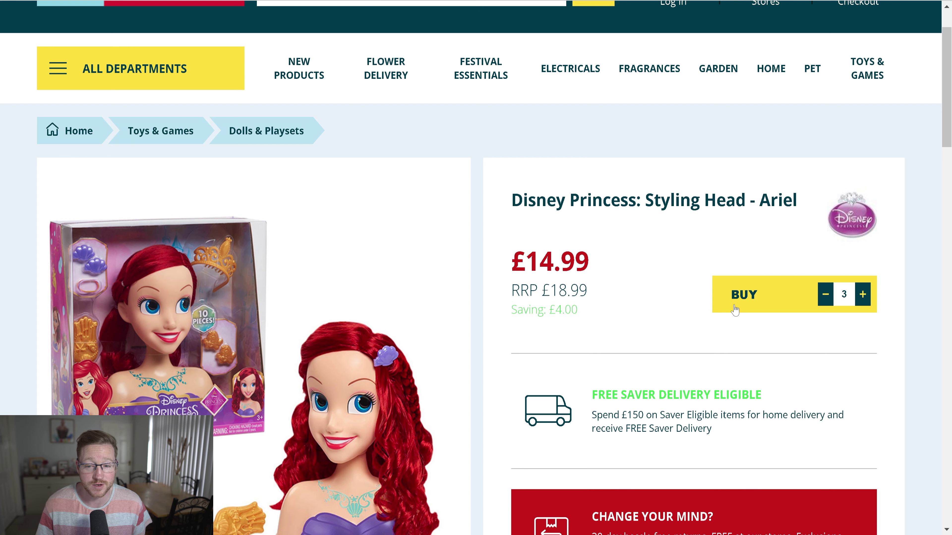
pyautogui.click(735, 310)
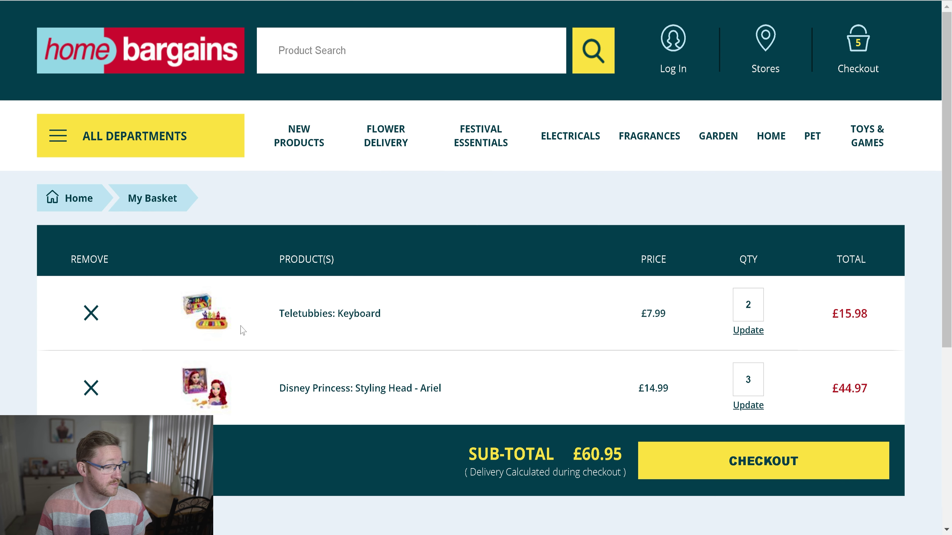
pyautogui.click(91, 315)
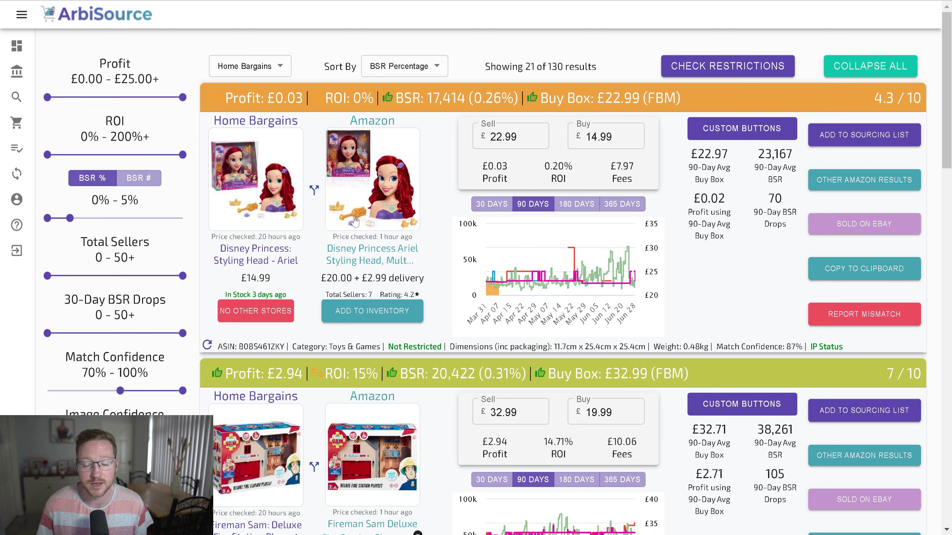
pyautogui.click(355, 221)
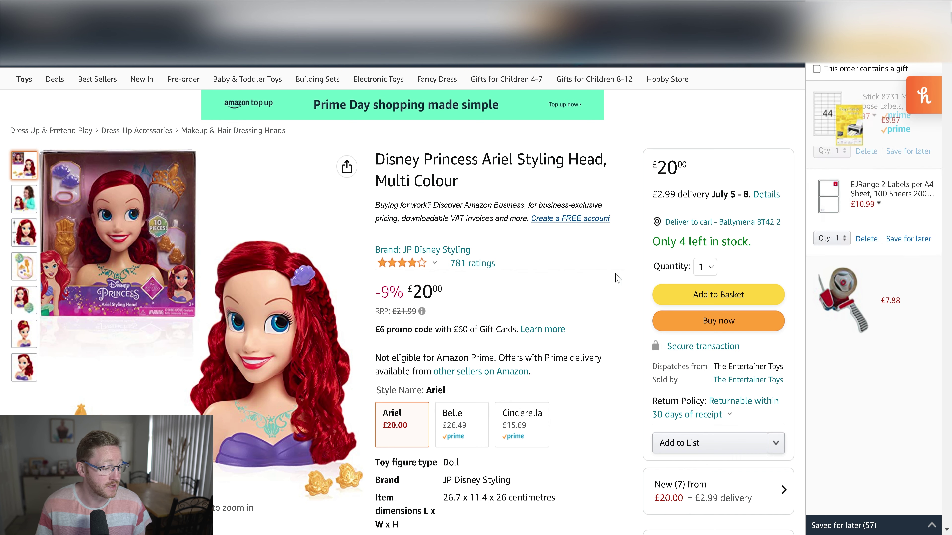
pyautogui.click(110, 11)
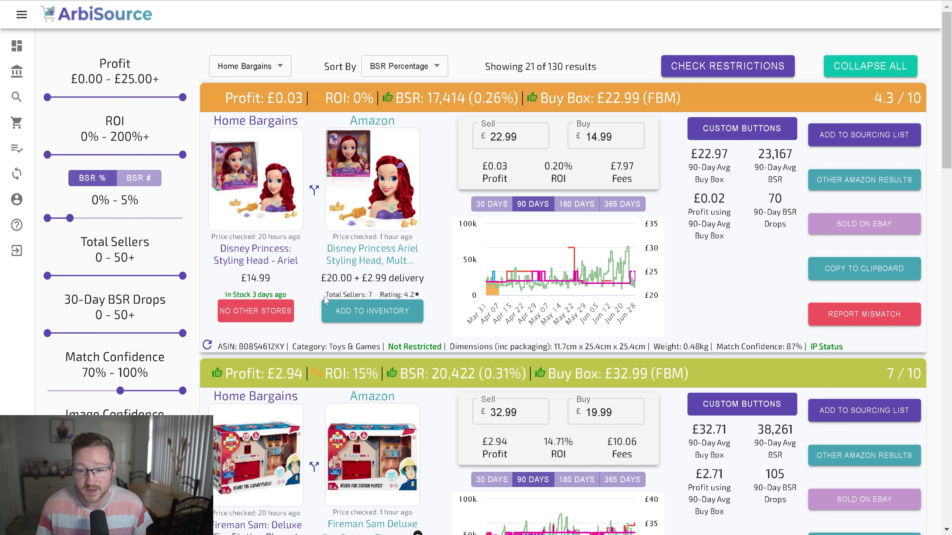
pyautogui.moveTo(324, 298); pyautogui.dragTo(401, 297)
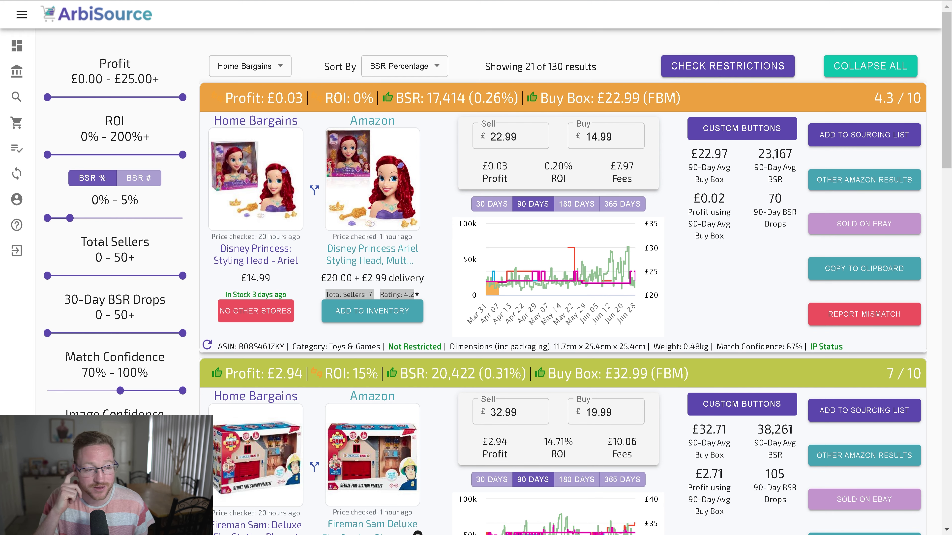
# Scroll up and down through the remaining Home Bargains results in ArbiSource
pyautogui.scroll(-5, 562, 281)
pyautogui.scroll(5, 562, 281)
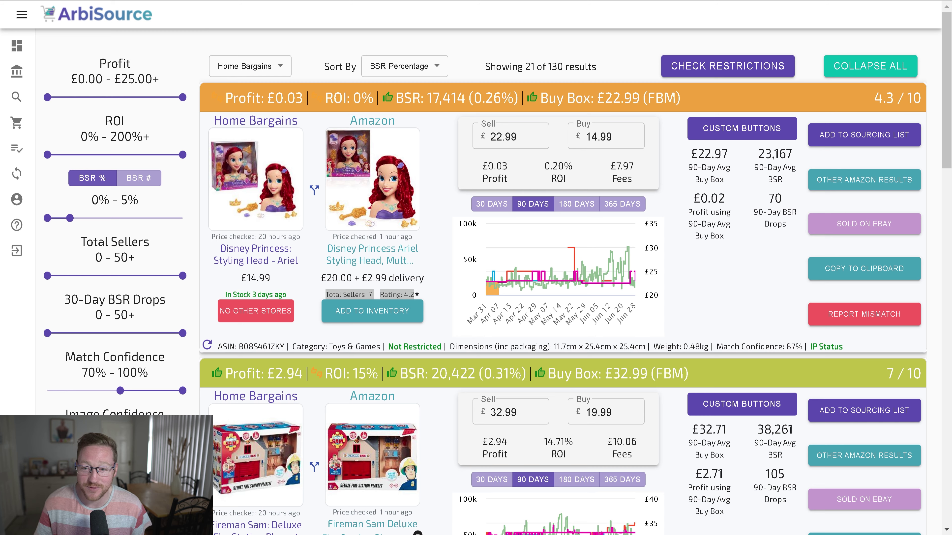
pyautogui.scroll(-2, 562, 281)
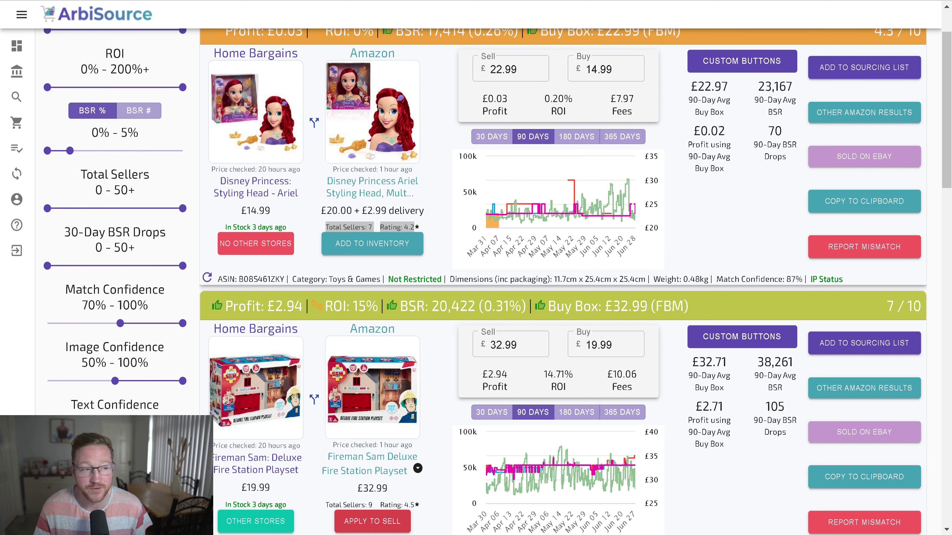
pyautogui.scroll(2, 562, 281)
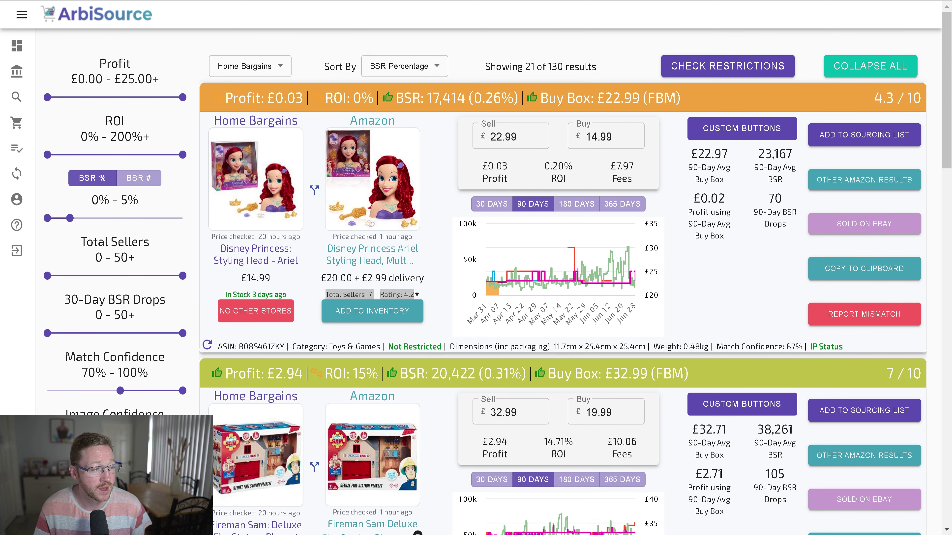
pyautogui.scroll(-2, 373, 195)
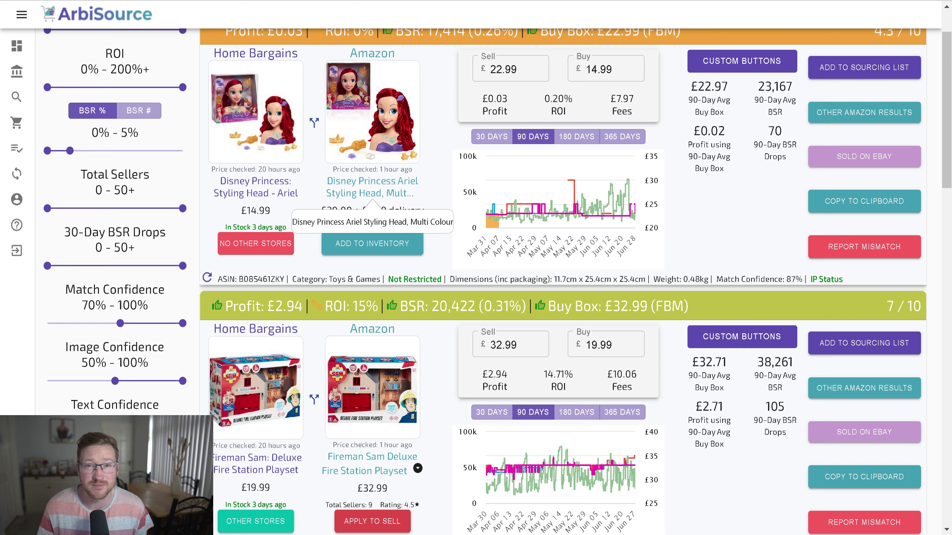
pyautogui.scroll(-8, 373, 195)
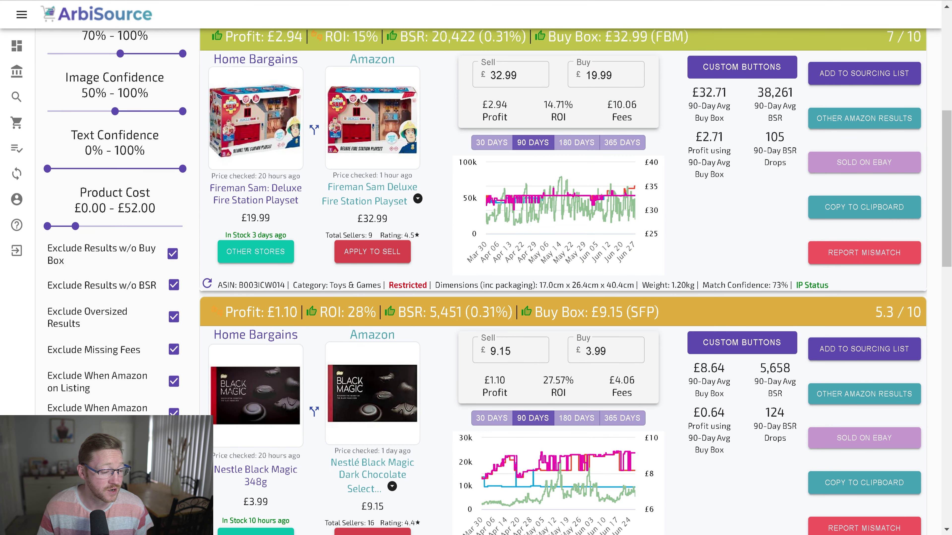
pyautogui.scroll(-2, 562, 281)
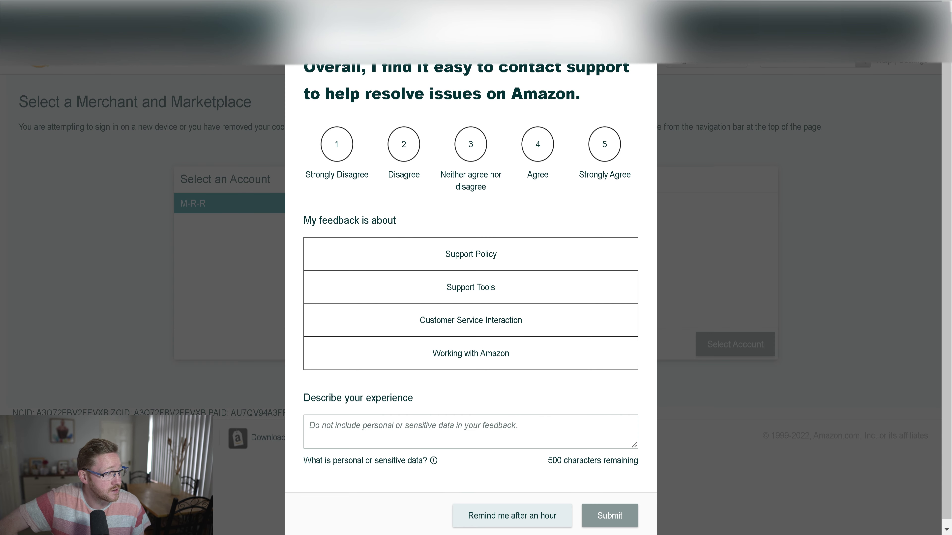
# Dismiss the feedback survey, choose the United Kingdom marketplace, and confirm the account selection
pyautogui.press('Escape')
pyautogui.scroll(-2, 516, 289)
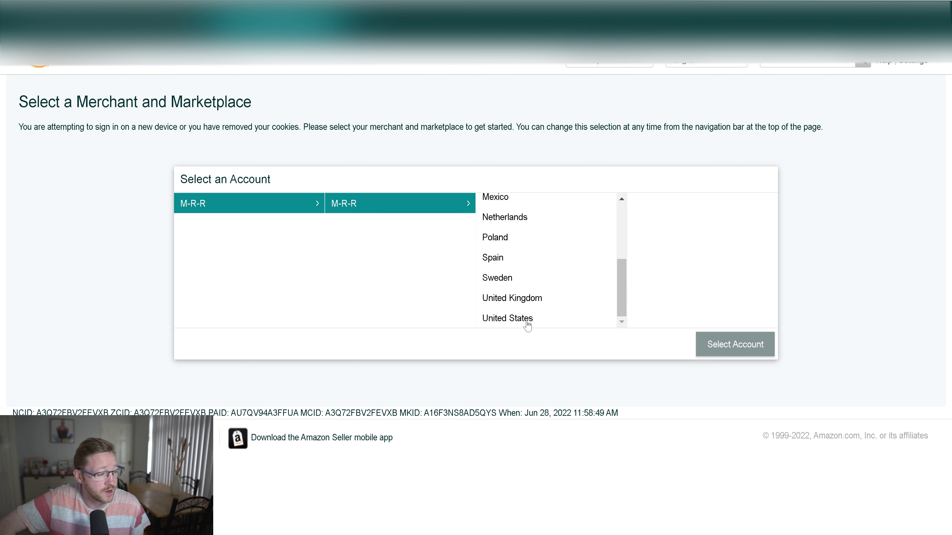
pyautogui.click(524, 297)
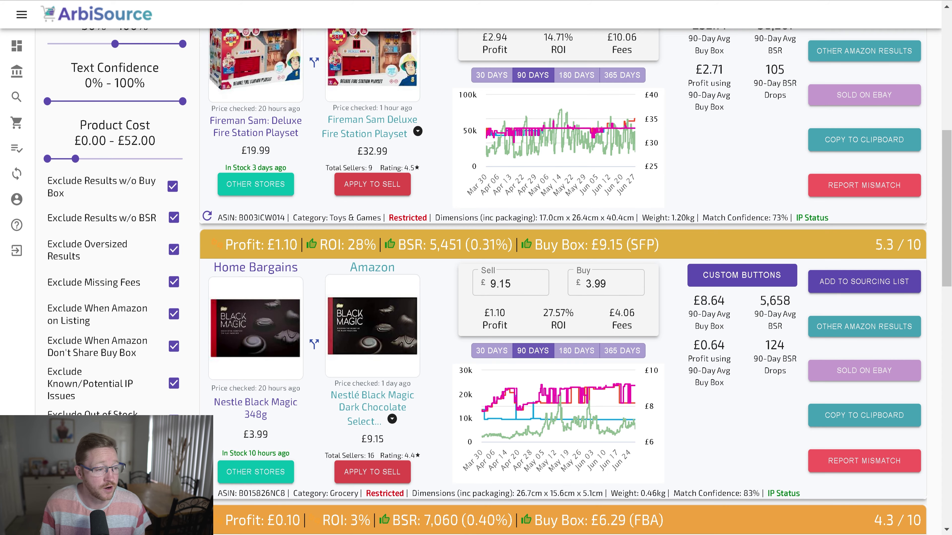
pyautogui.scroll(3, 562, 281)
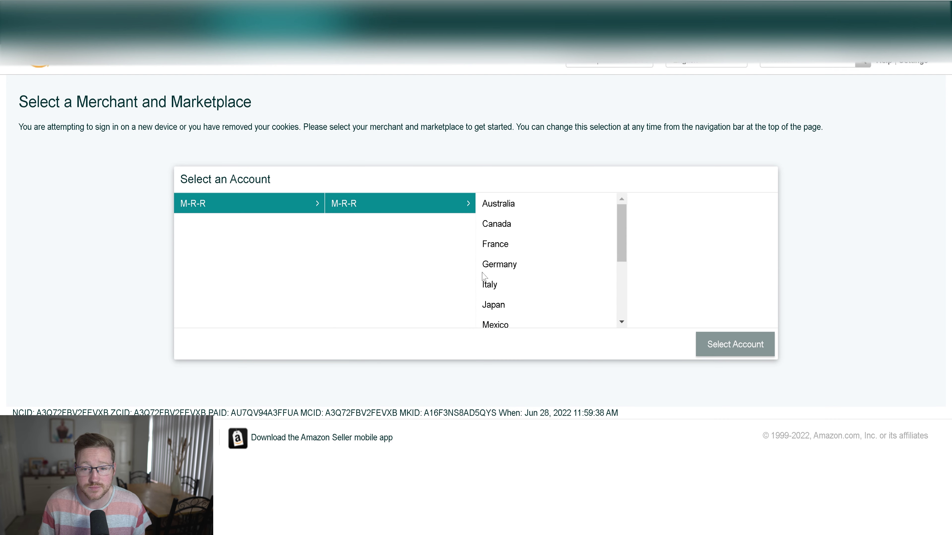
pyautogui.scroll(-3, 506, 281)
pyautogui.click(533, 307)
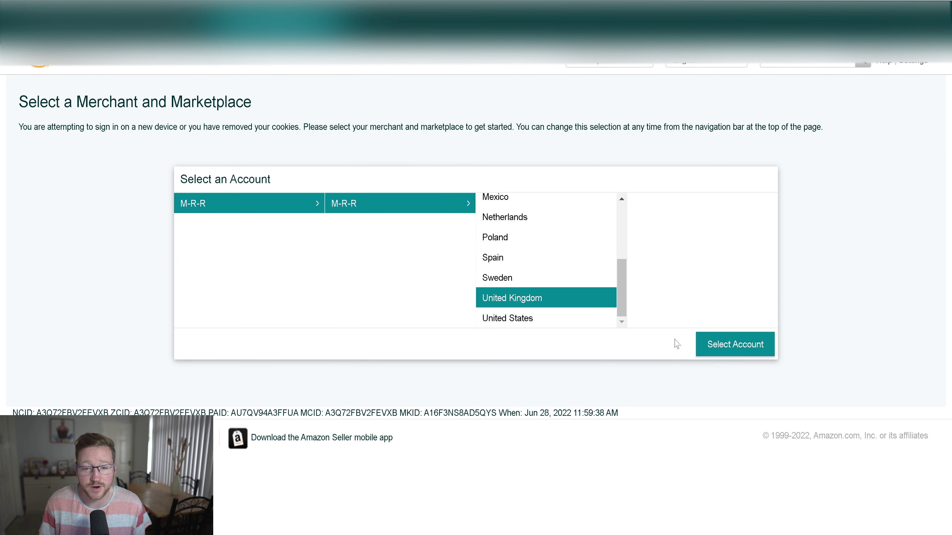
pyautogui.click(701, 348)
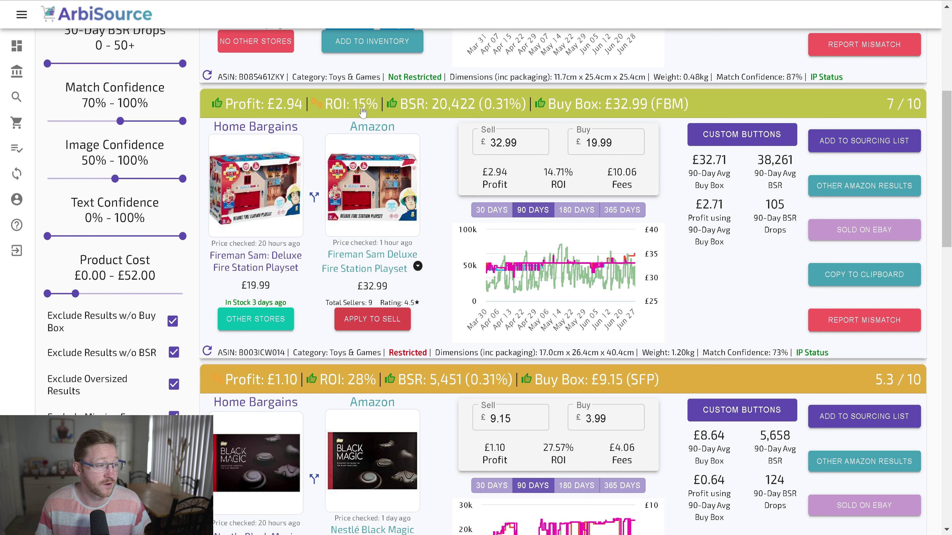
# Enlarge the Fireman Sam playset price chart, view 180 then 30 days of history, and close it
pyautogui.moveTo(593, 289)
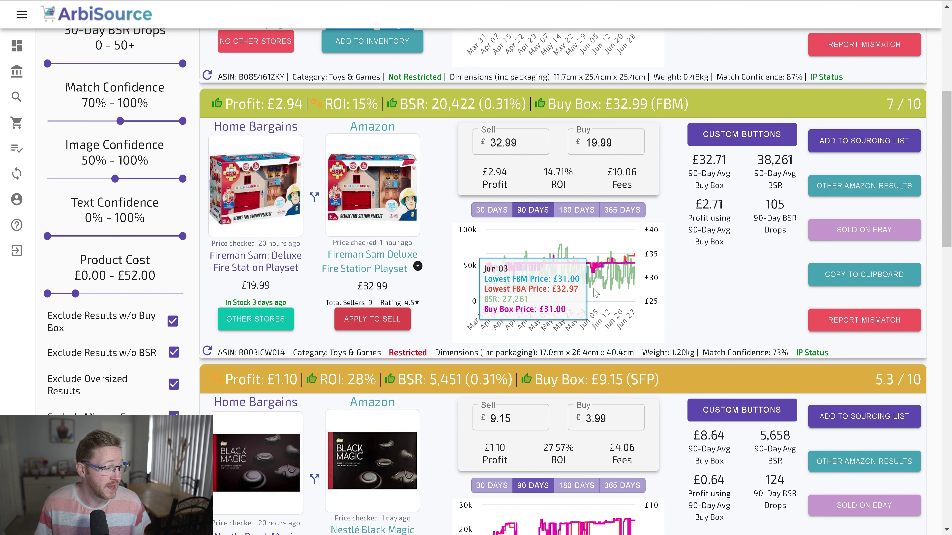
pyautogui.click(595, 278)
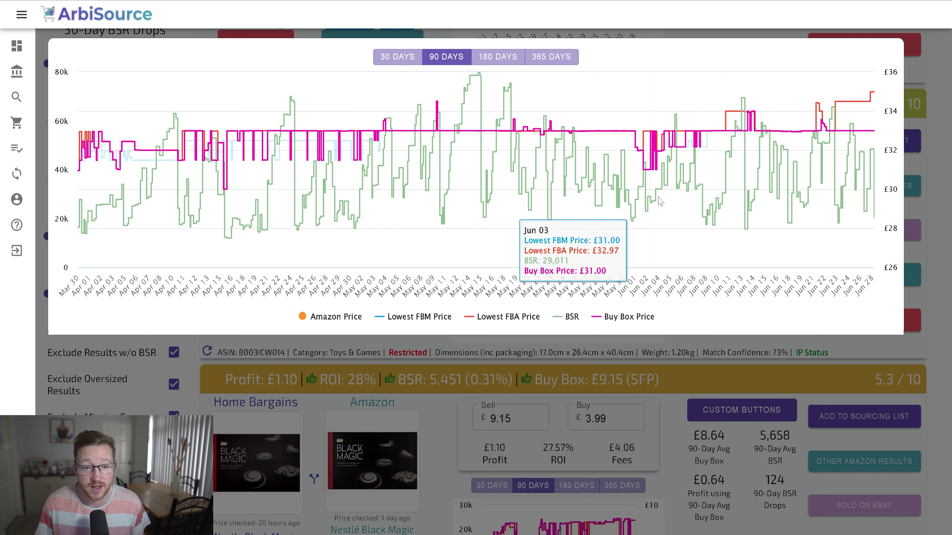
pyautogui.click(514, 57)
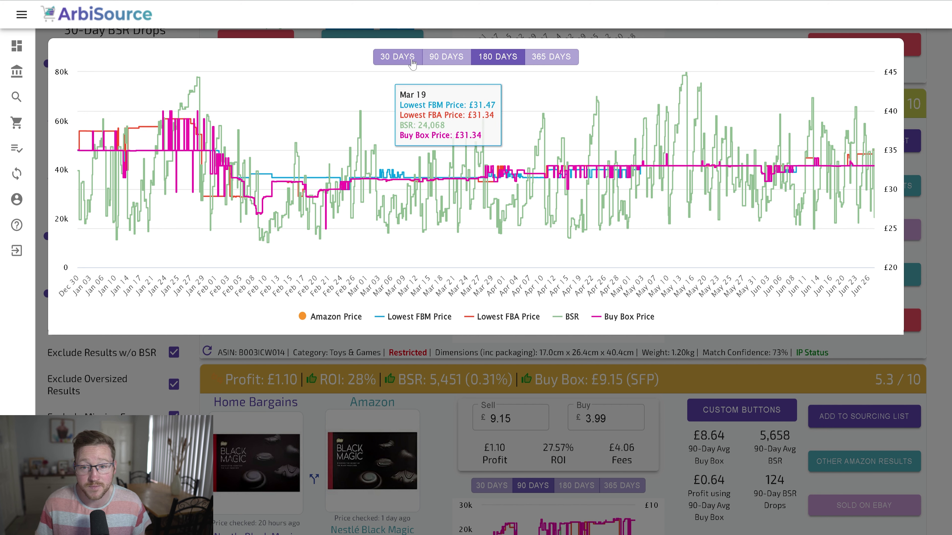
pyautogui.click(397, 57)
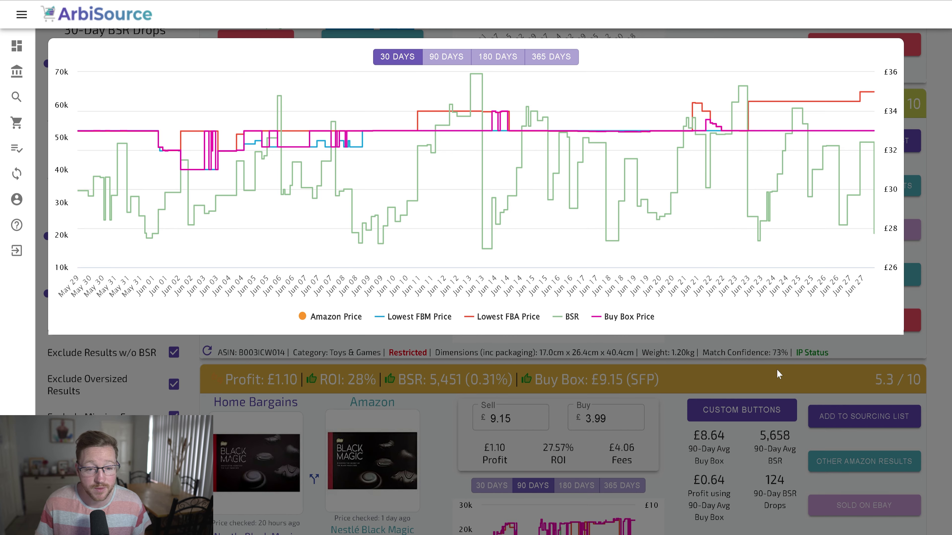
pyautogui.click(798, 375)
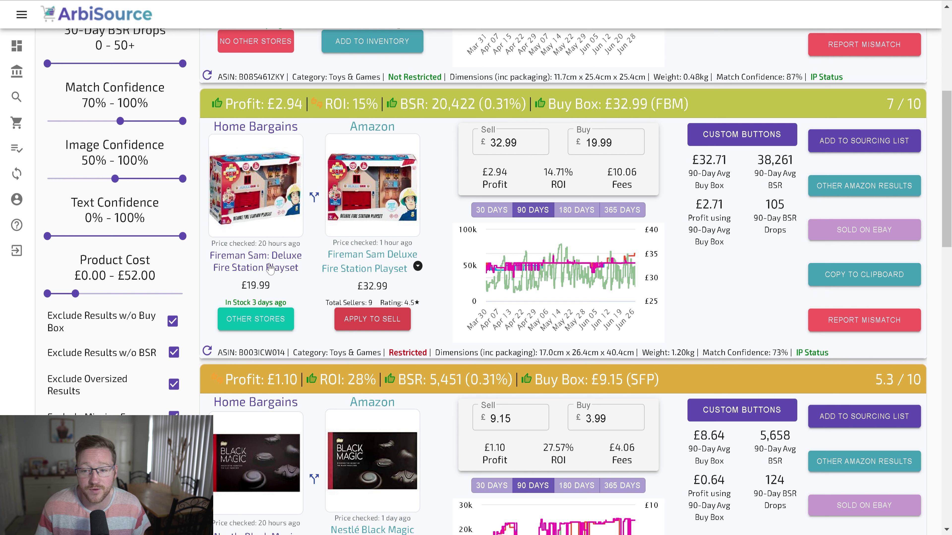
# Scroll to the Teletubbies Keyboard match and show its 30-day price and rank figures
pyautogui.scroll(-3, 353, 270)
pyautogui.scroll(-3, 498, 302)
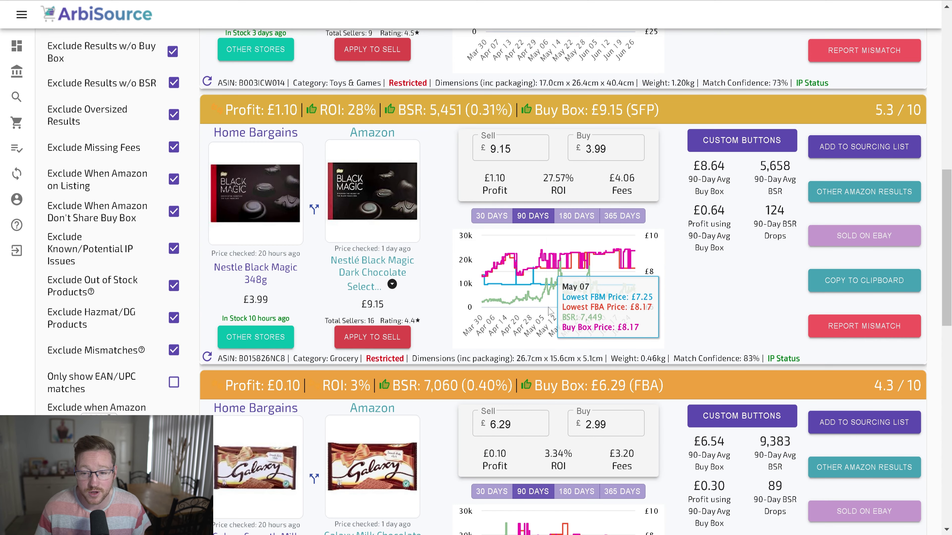
pyautogui.scroll(-7, 554, 285)
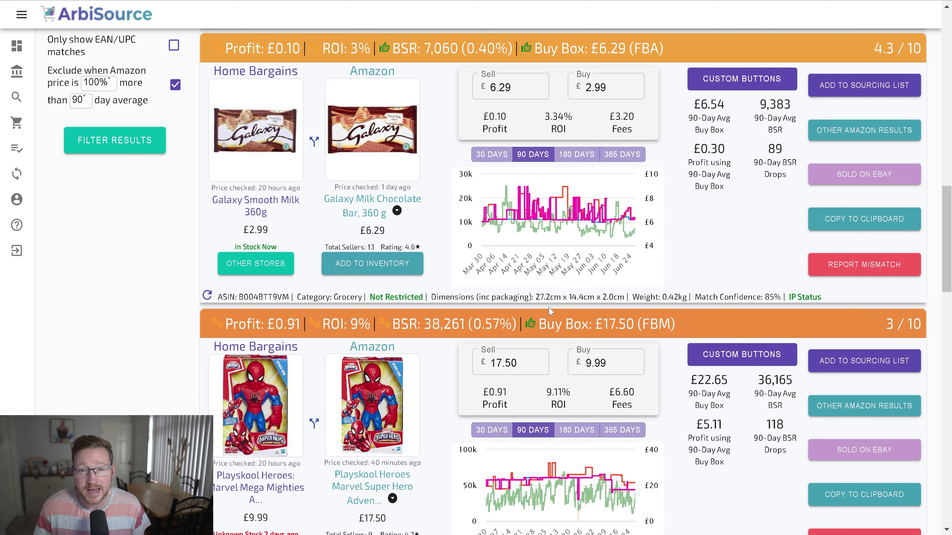
pyautogui.scroll(-5, 549, 311)
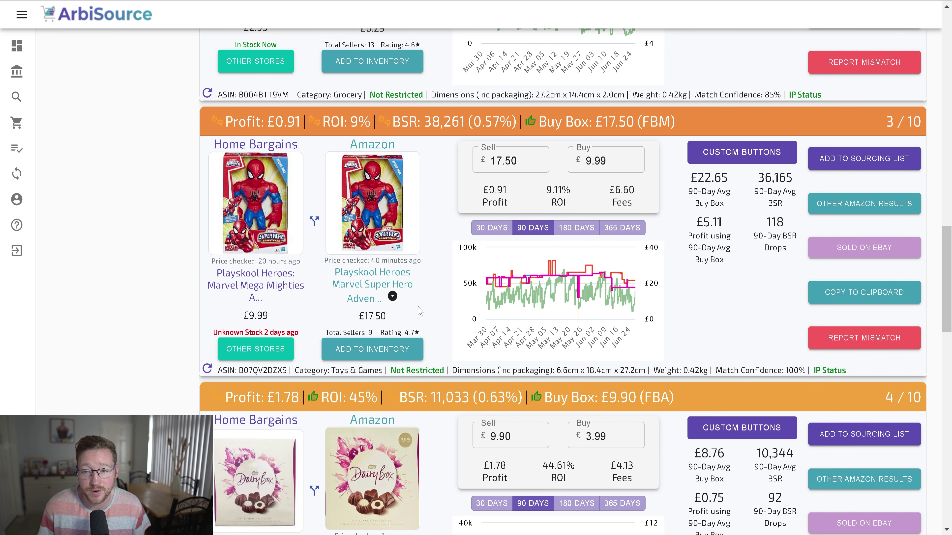
pyautogui.scroll(-6, 422, 311)
pyautogui.scroll(-5, 445, 314)
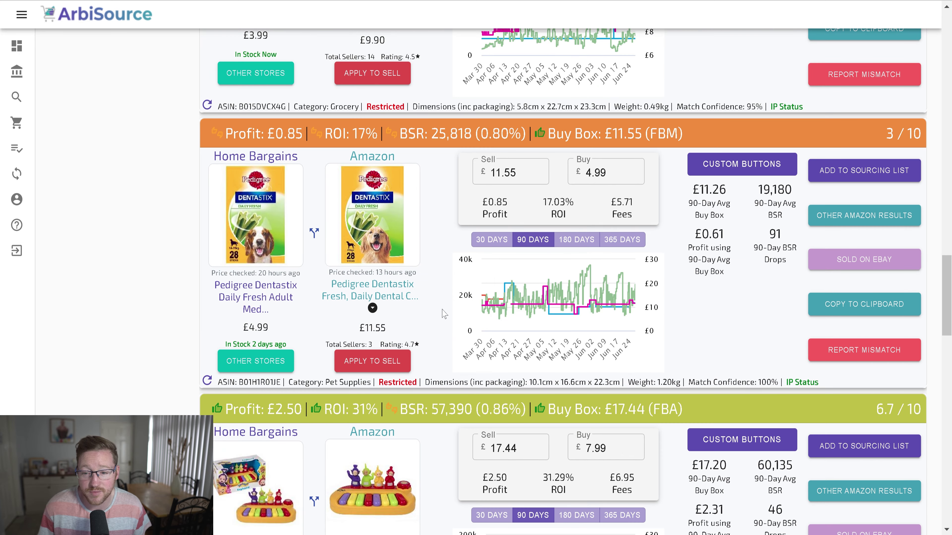
pyautogui.scroll(-5, 445, 314)
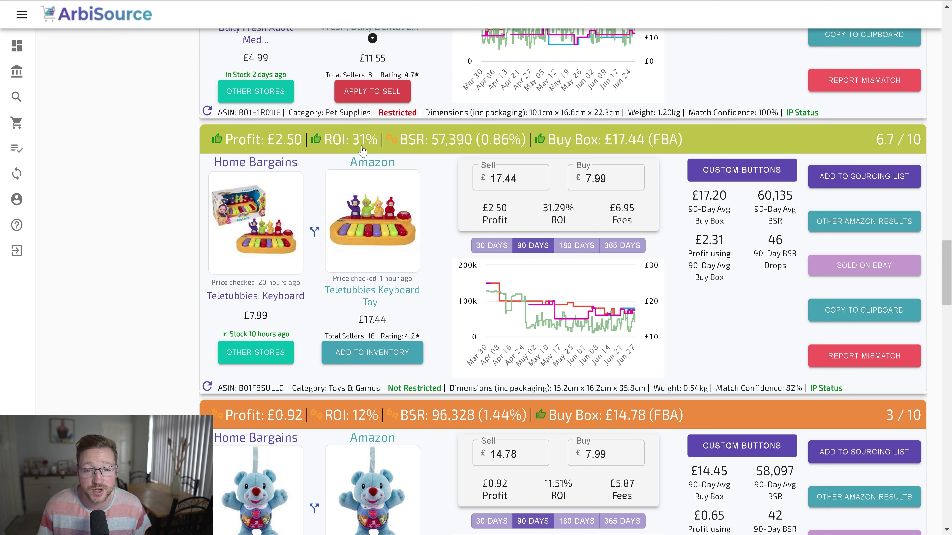
pyautogui.moveTo(567, 326)
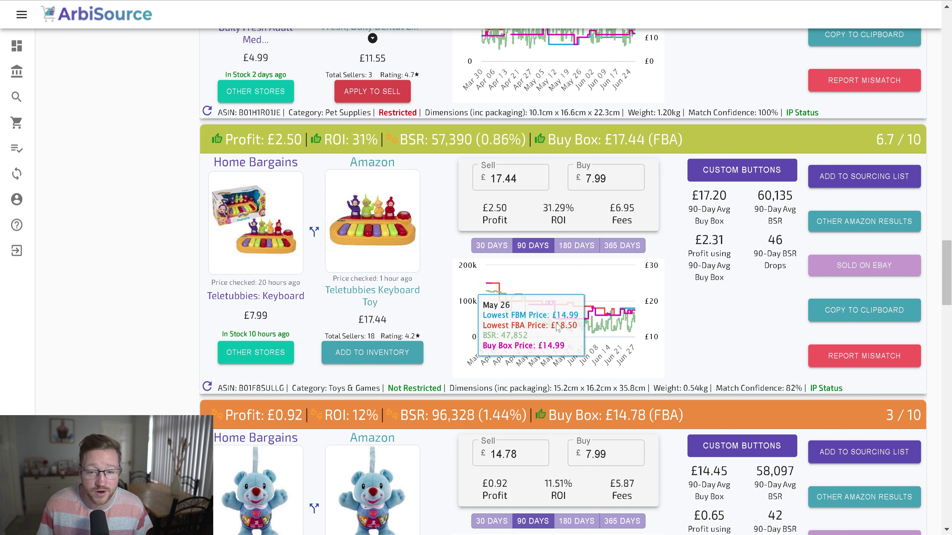
pyautogui.click(494, 246)
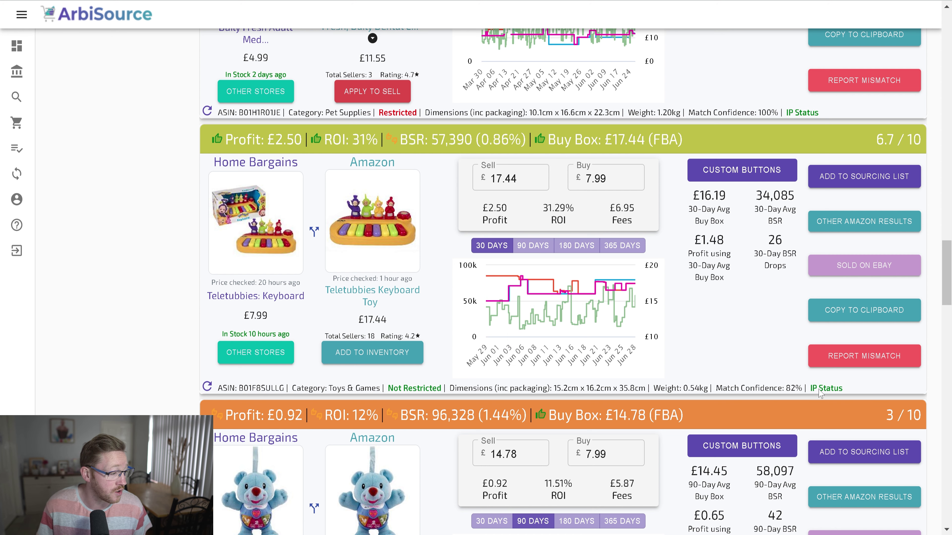
# Inspect the enlarged Teletubbies Keyboard price chart, then add the keyboard to the sourcing list
pyautogui.click(543, 307)
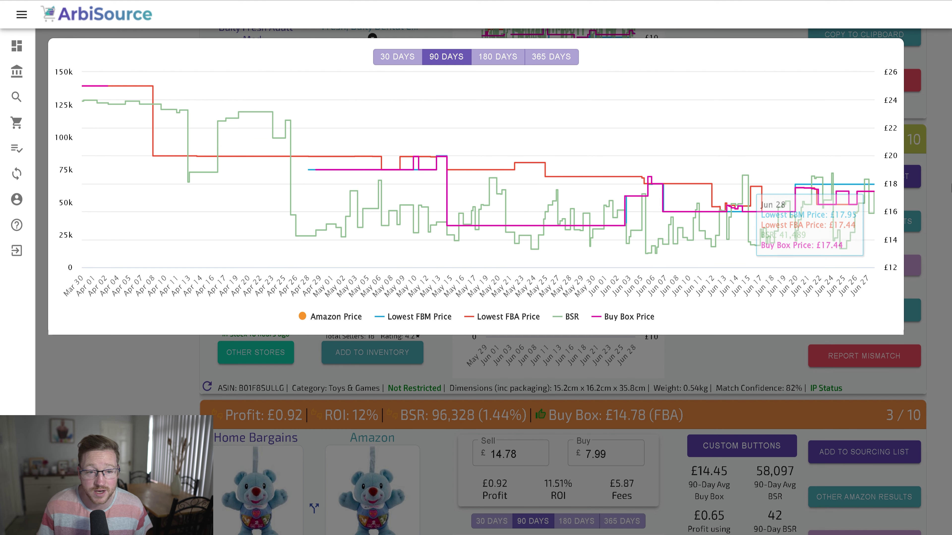
pyautogui.press('Escape')
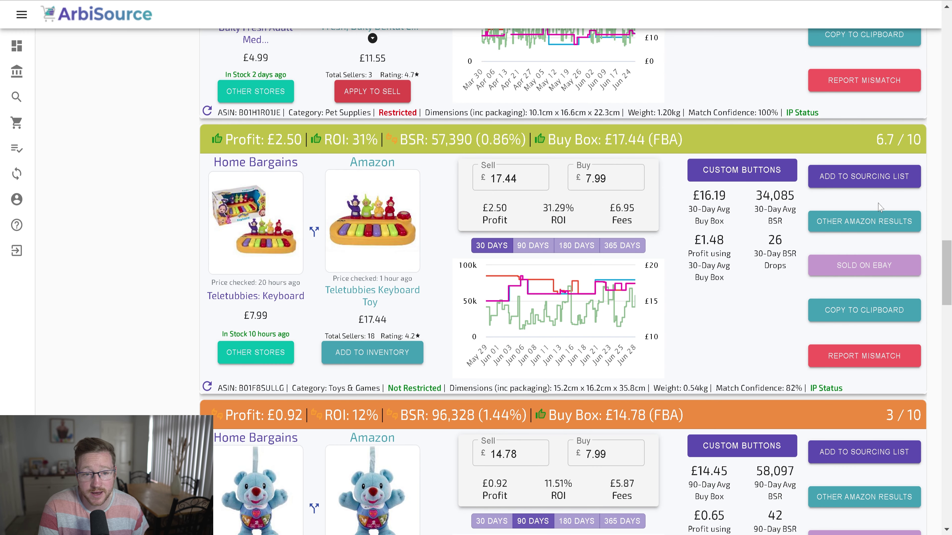
pyautogui.click(852, 180)
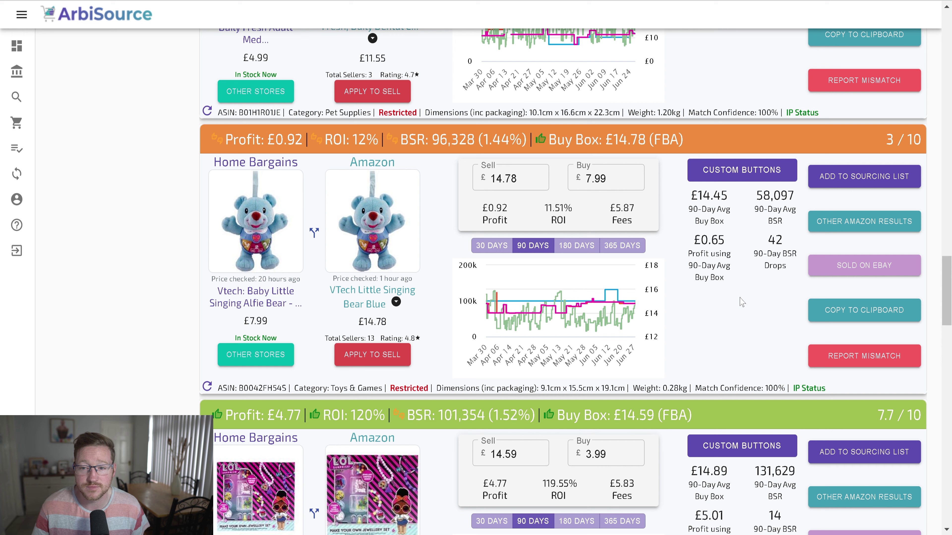
# Scroll down past the VTech singing bear to the LOL Surprise Make Your Own Jewellery Set match
pyautogui.moveTo(501, 280)
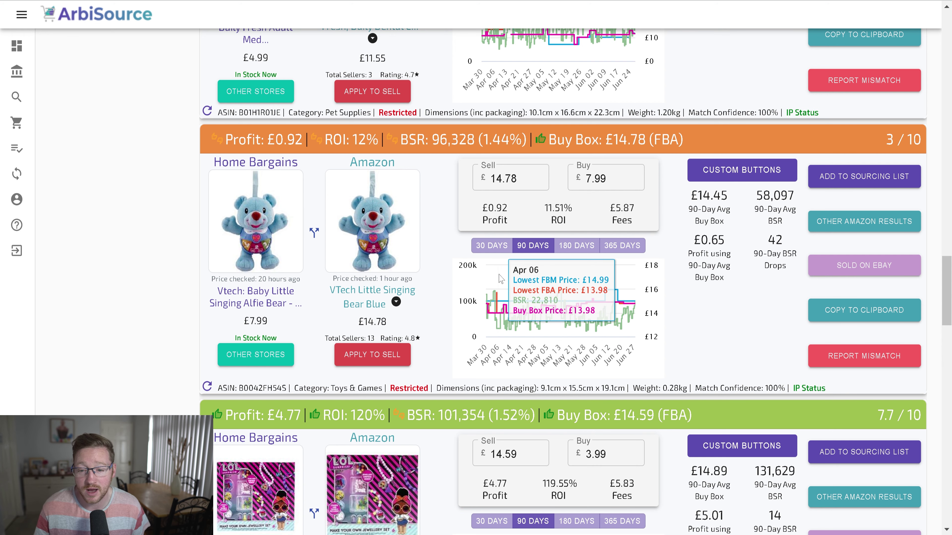
pyautogui.scroll(-2, 501, 280)
pyautogui.scroll(-6, 501, 280)
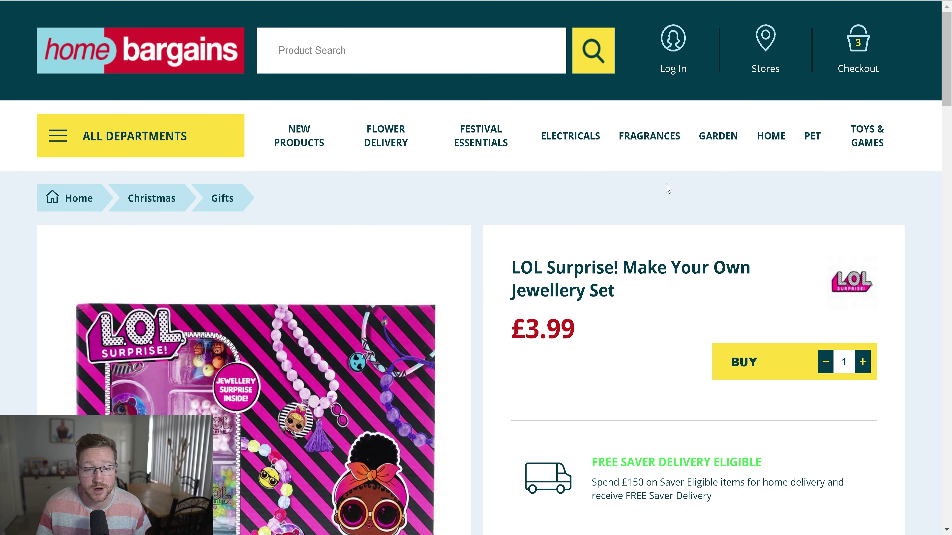
# Look over the £3.99 LOL Surprise jewellery set page on Home Bargains, then close it with Ctrl+W
pyautogui.scroll(-5, 563, 304)
pyautogui.scroll(5, 562, 304)
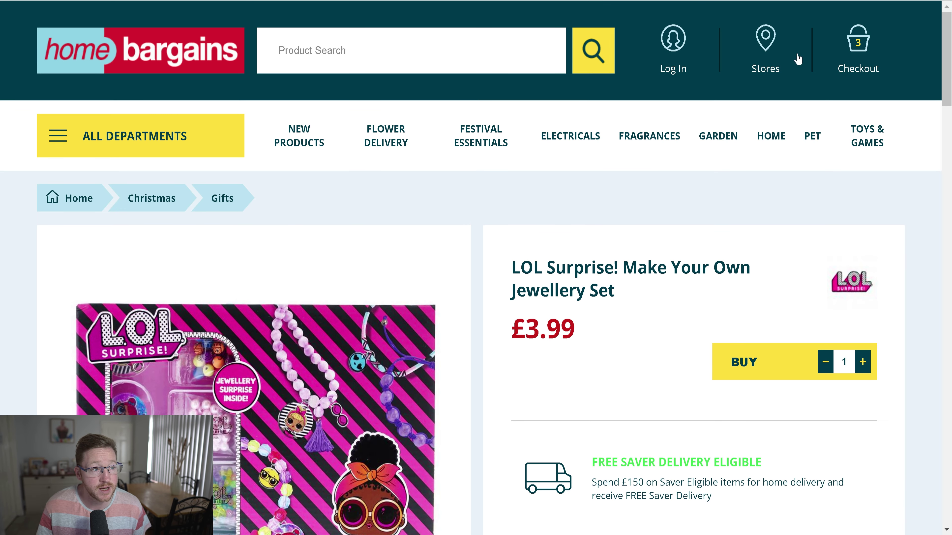
pyautogui.hotkey('ctrl', 'w')
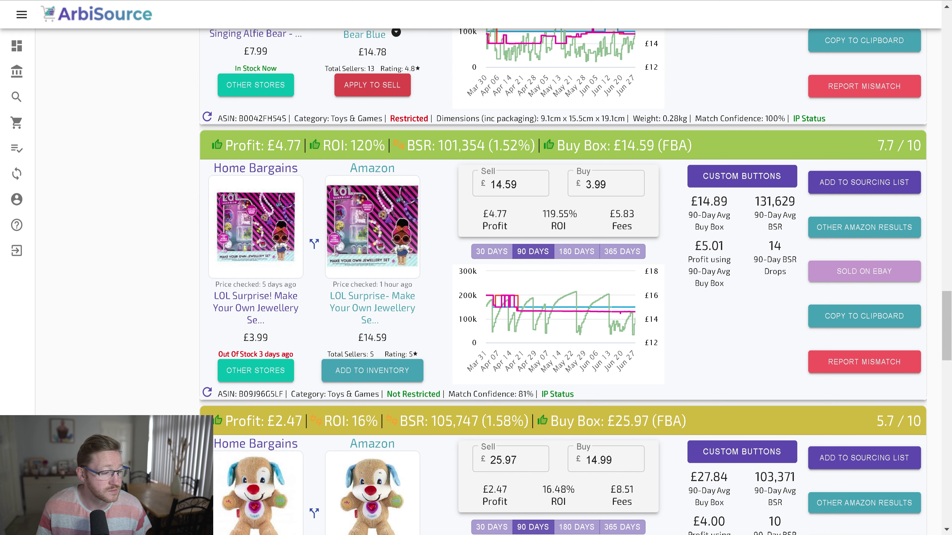
# Open the Amazon listing for the LOL Surprise jewellery set, £14.59 with 7 in stock
pyautogui.click(359, 313)
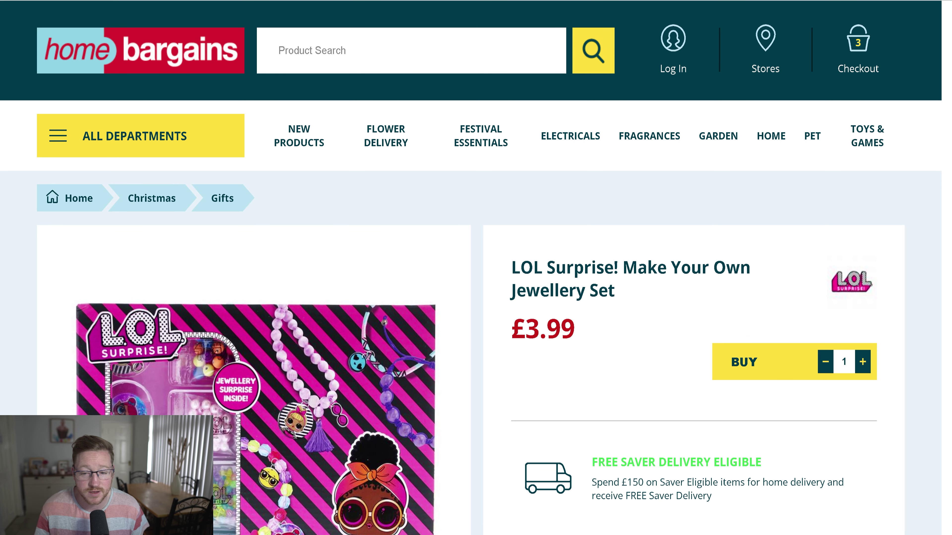
pyautogui.scroll(-5, 379, 155)
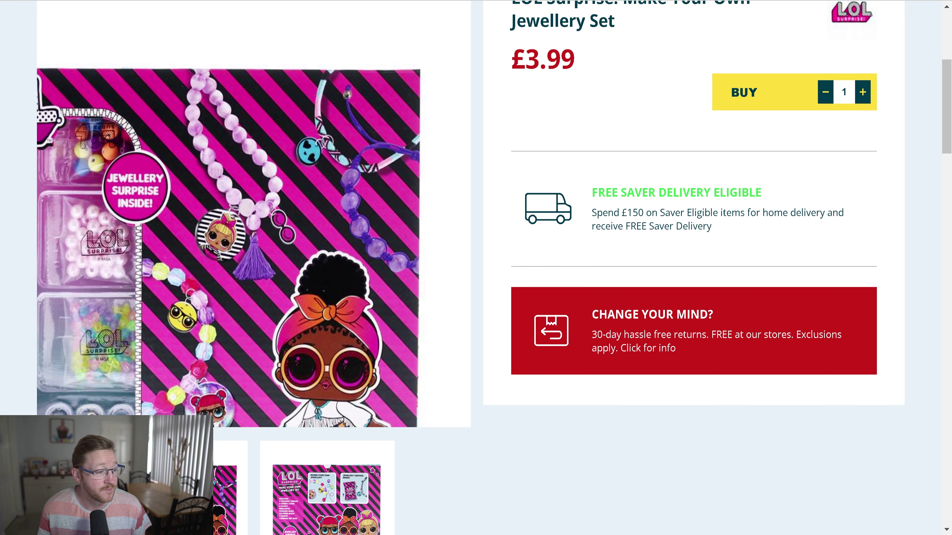
# Scroll back up the Home Bargains jewellery set page to review the listing
pyautogui.scroll(3, 575, 75)
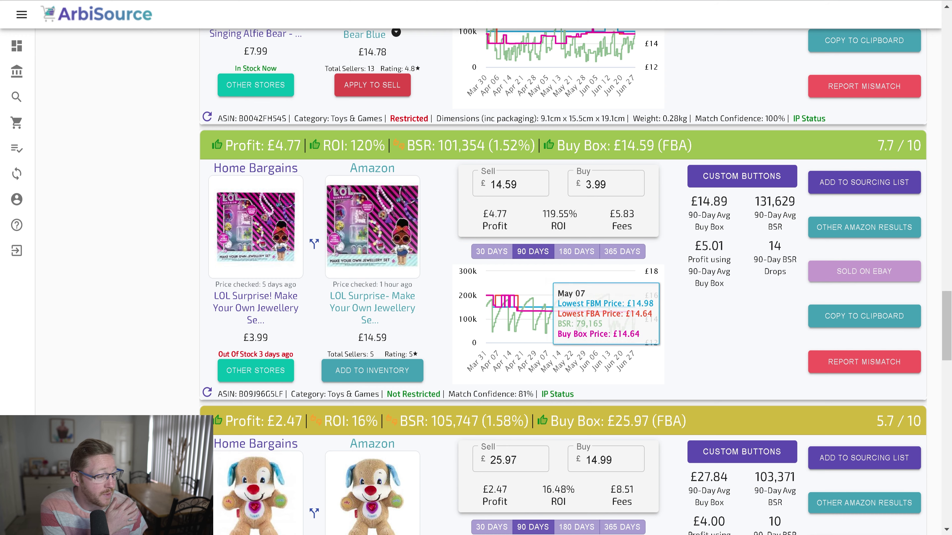
pyautogui.click(524, 299)
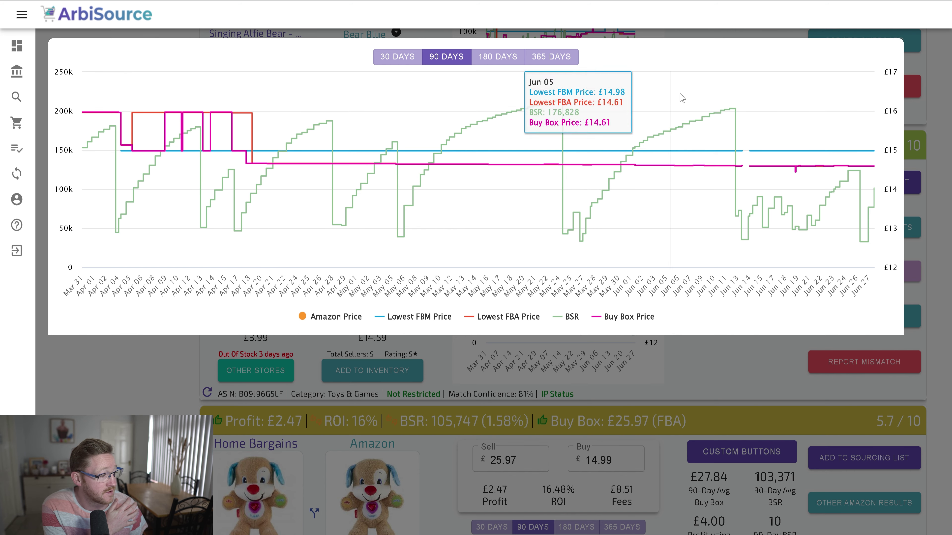
pyautogui.click(675, 383)
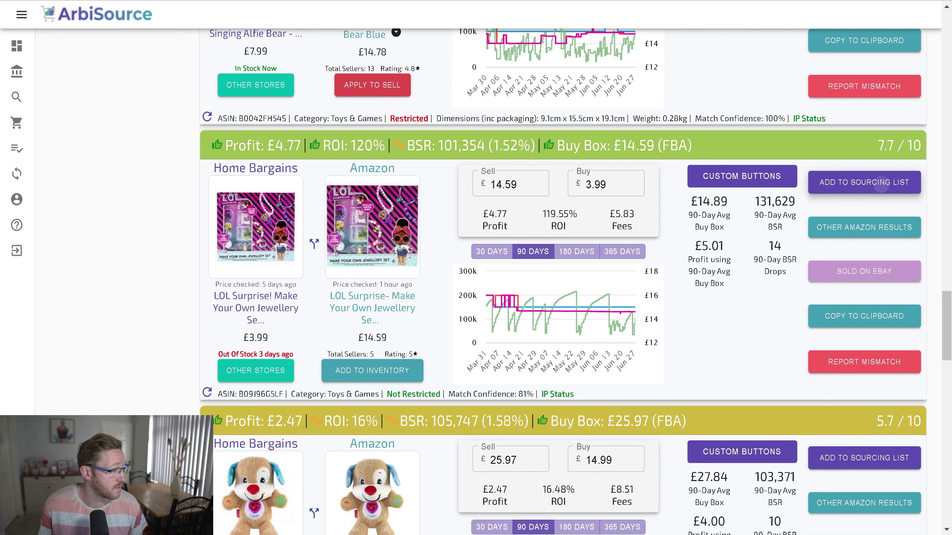
# Add the LOL Surprise jewellery set and the Batman Folding In-Line Scooter deals to the sourcing list
pyautogui.click(864, 182)
pyautogui.scroll(-5, 436, 337)
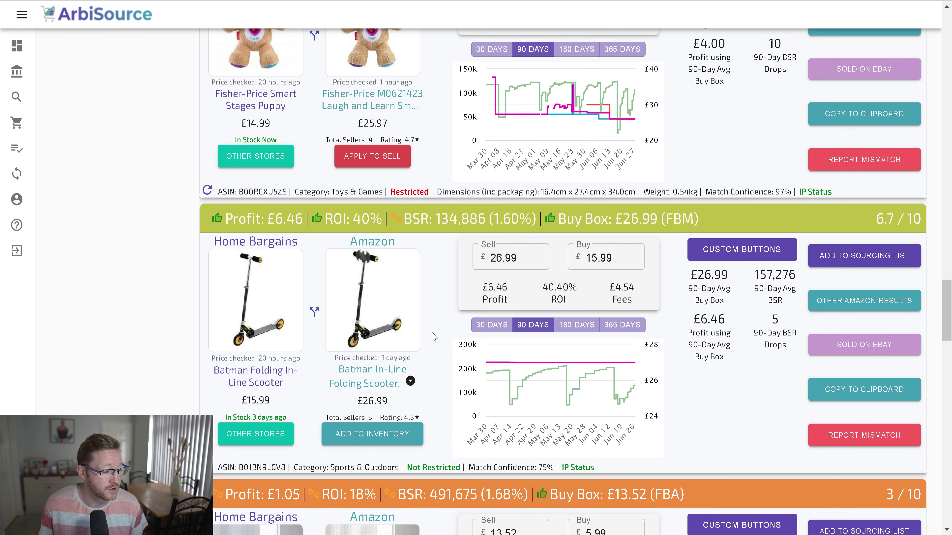
pyautogui.moveTo(579, 393)
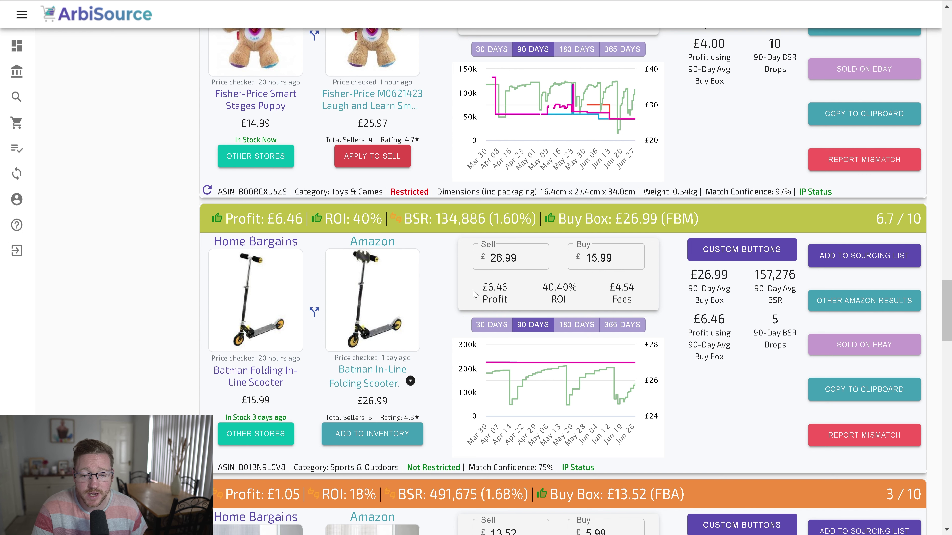
pyautogui.click(870, 267)
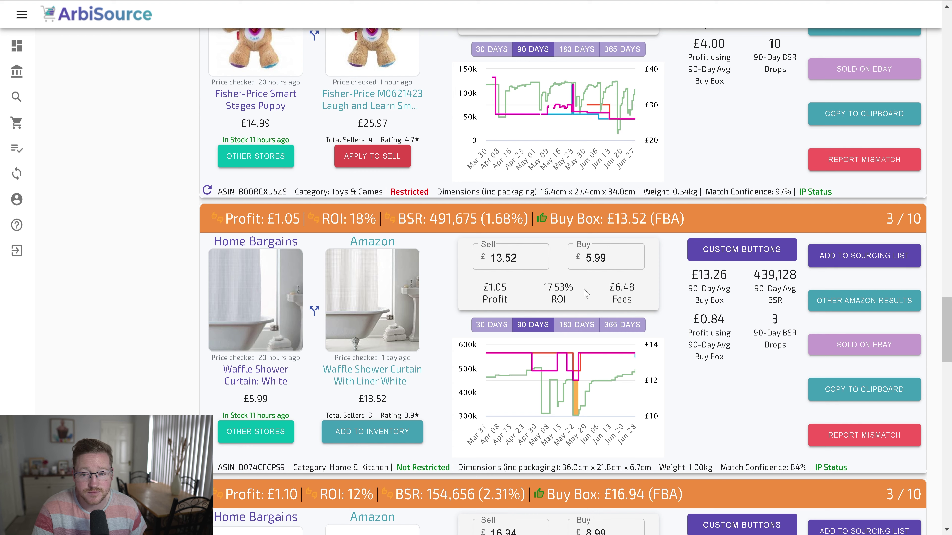
pyautogui.scroll(-3, 512, 317)
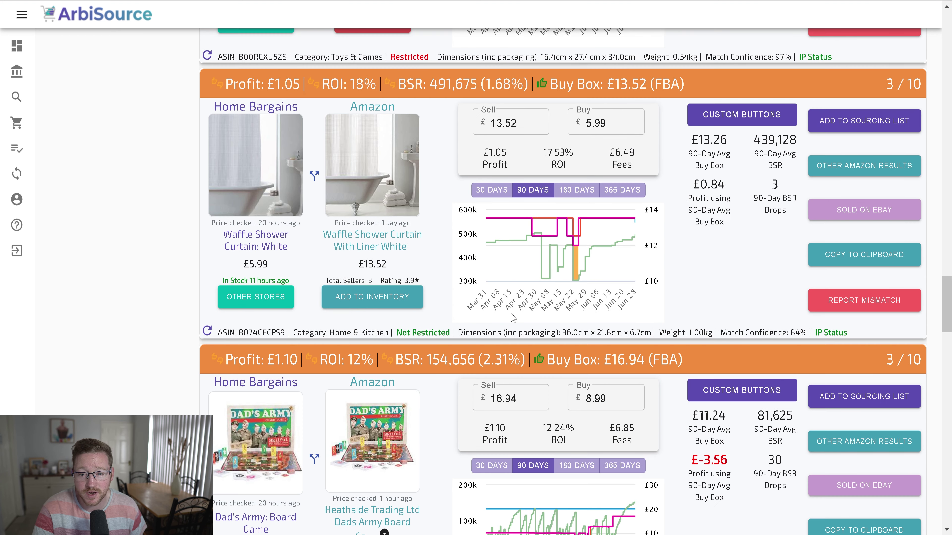
pyautogui.scroll(-6, 513, 316)
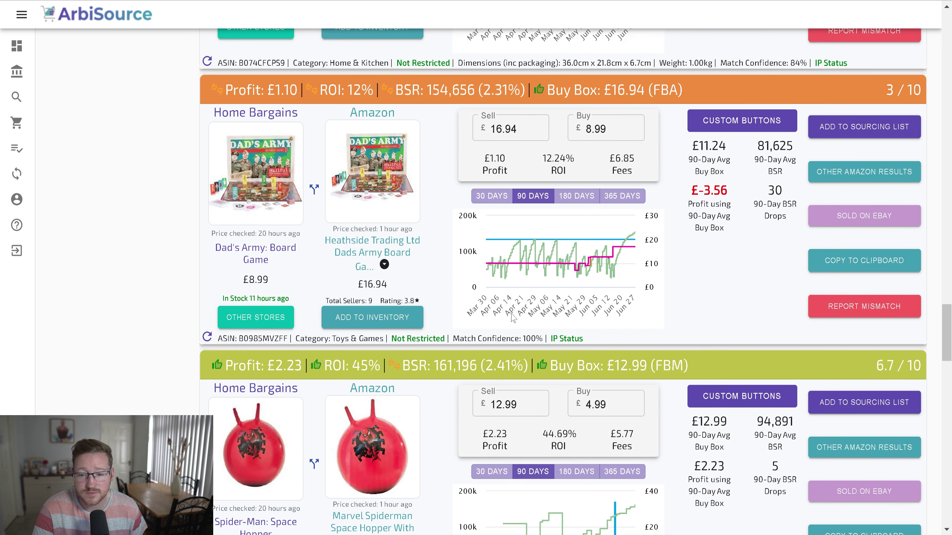
pyautogui.scroll(-2, 512, 316)
pyautogui.scroll(-3, 502, 319)
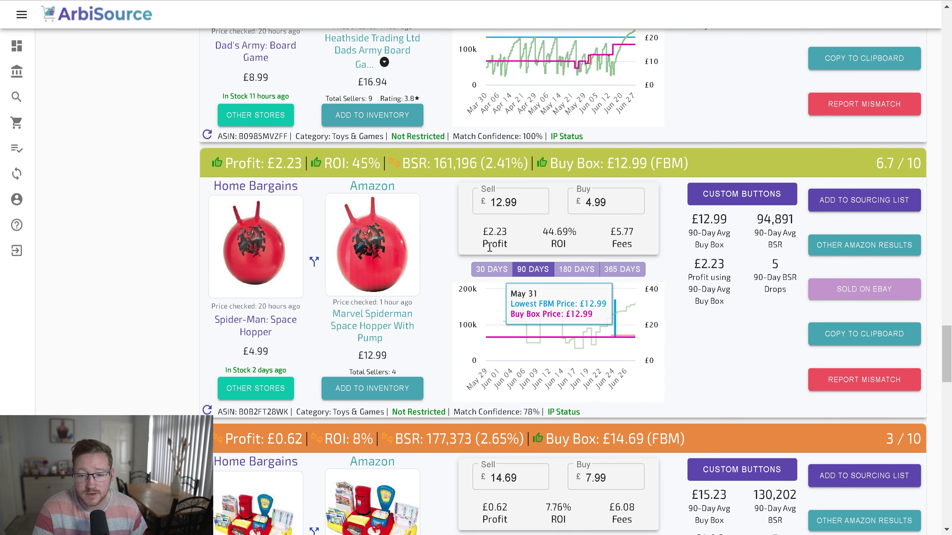
pyautogui.scroll(-5, 487, 251)
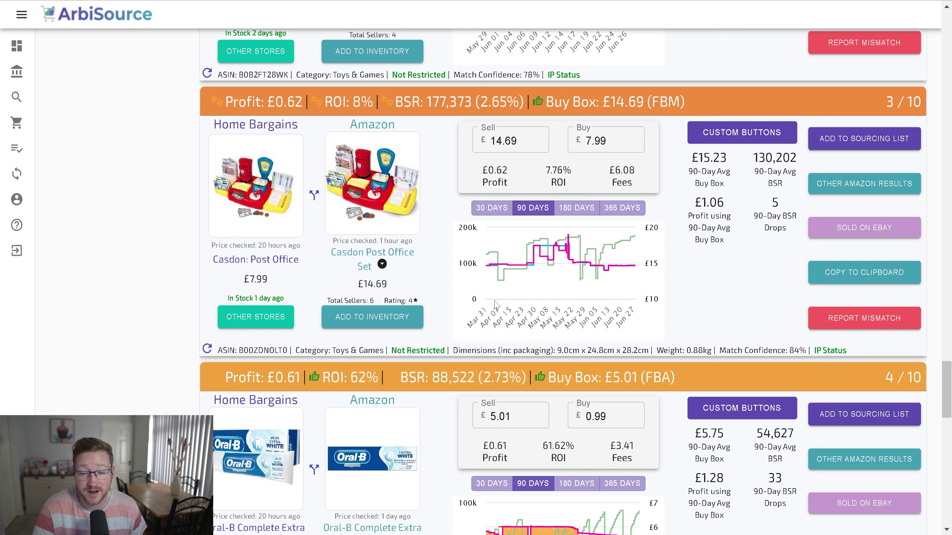
pyautogui.scroll(-2, 495, 303)
pyautogui.scroll(-1, 495, 303)
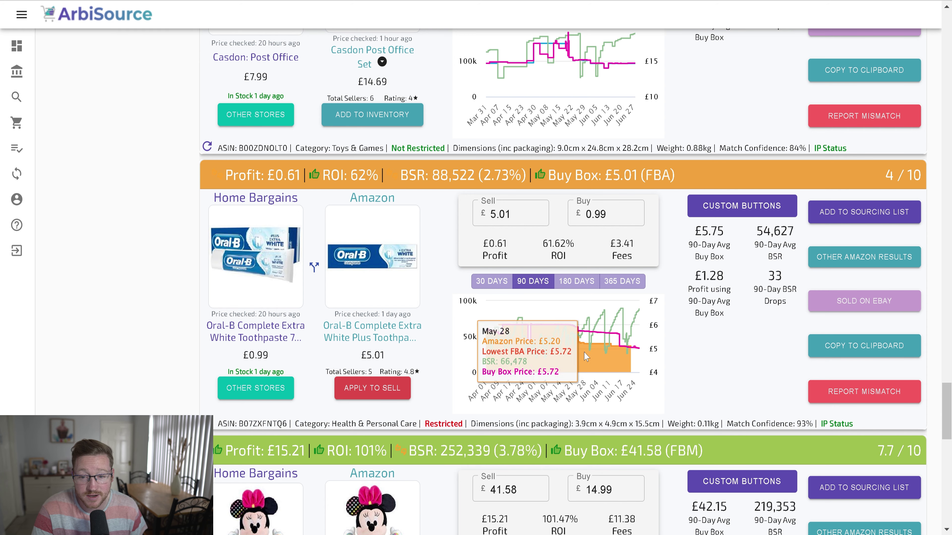
pyautogui.scroll(15, 592, 356)
pyautogui.scroll(20, 414, 324)
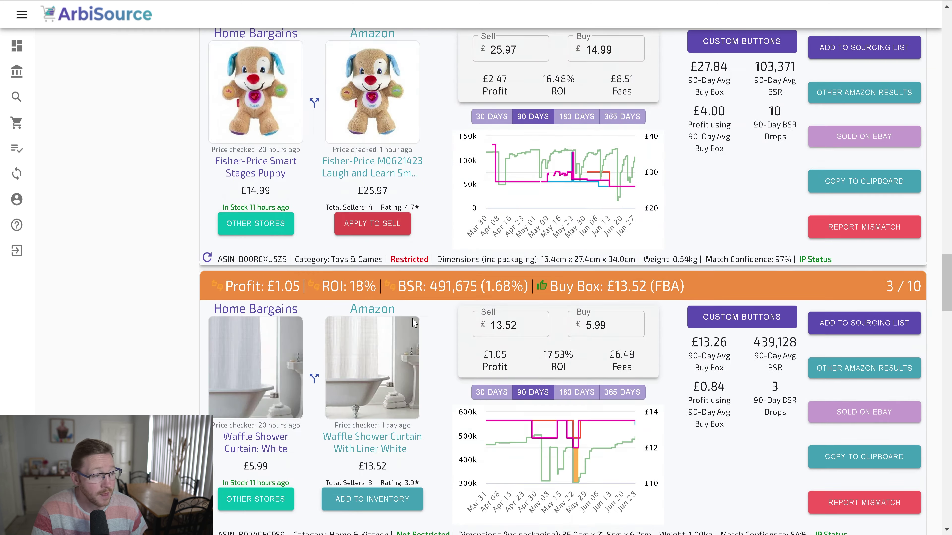
pyautogui.scroll(15, 457, 299)
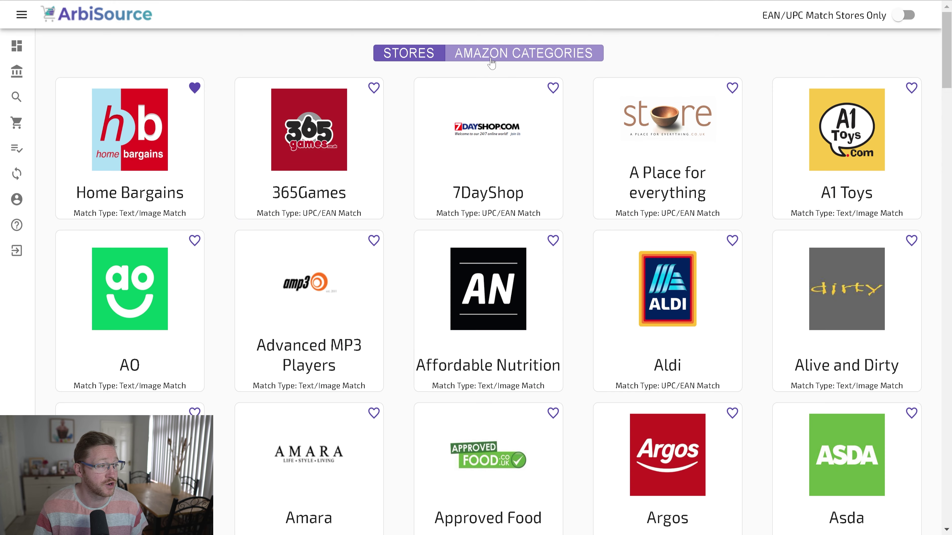
# Switch to Amazon category browsing and show the Beauty category deals (840 results)
pyautogui.click(491, 58)
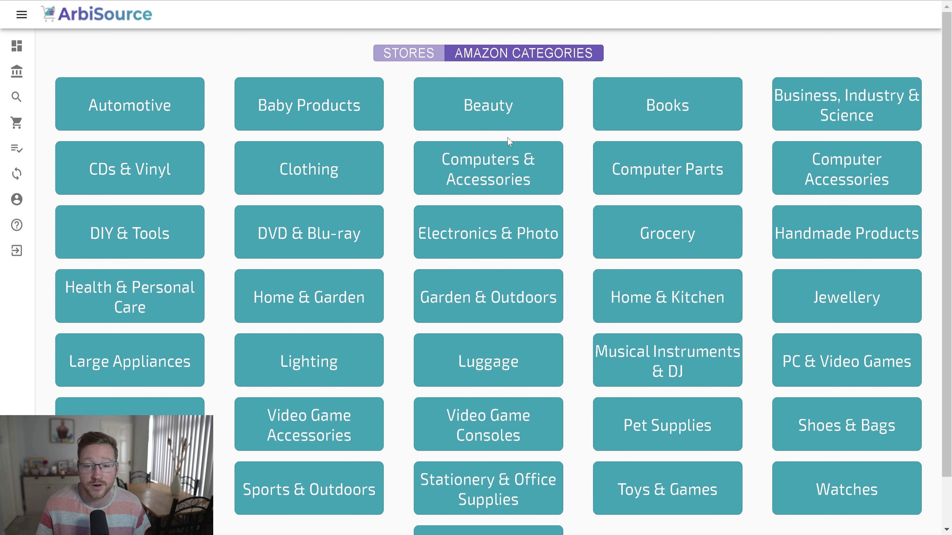
pyautogui.scroll(-2, 485, 160)
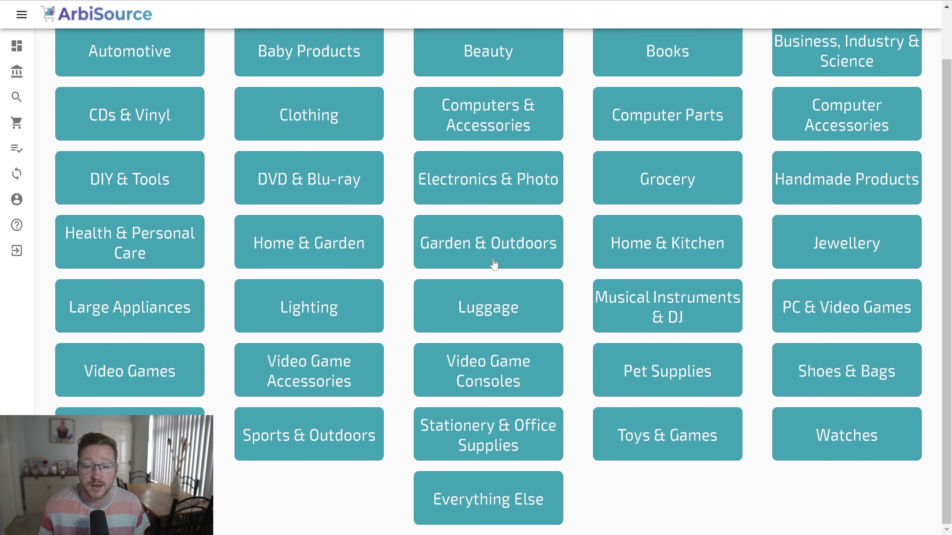
pyautogui.scroll(2, 494, 264)
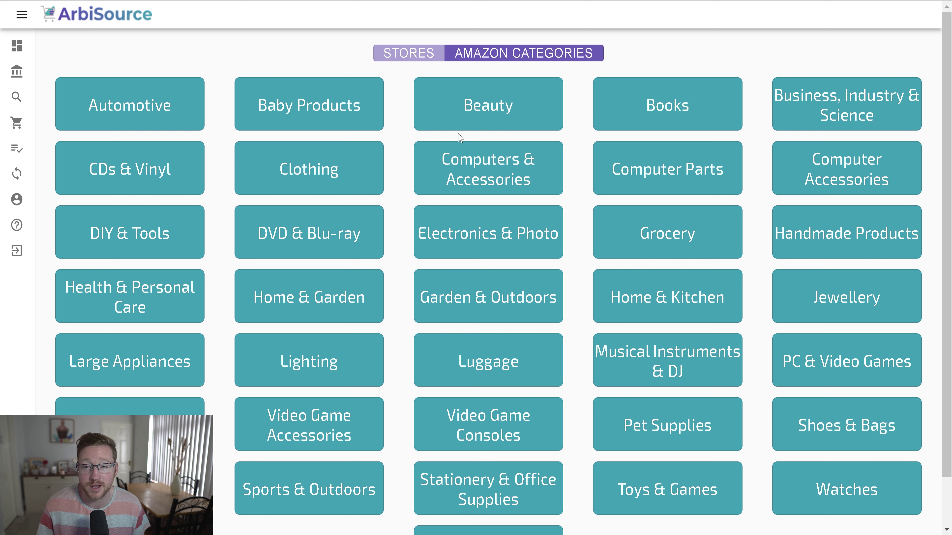
pyautogui.click(481, 108)
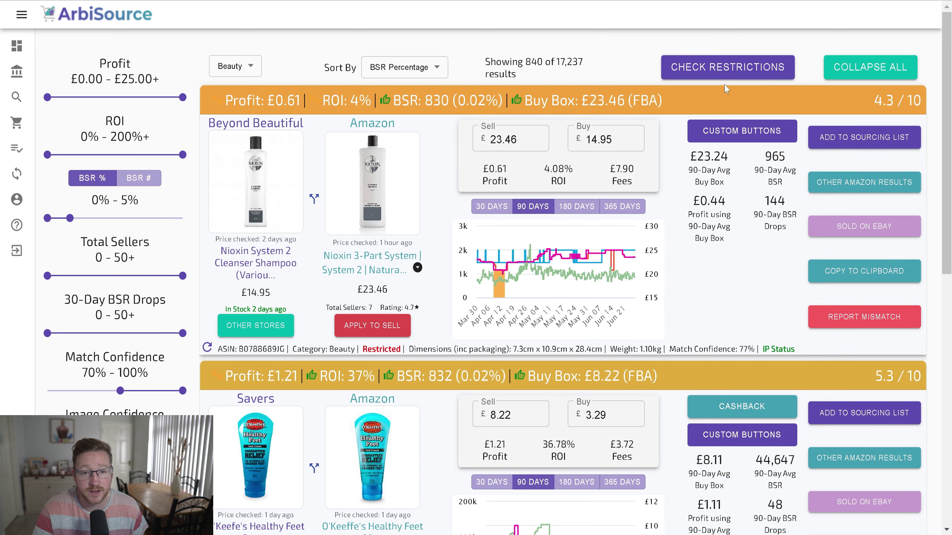
# Run the restriction check on Beauty results and scroll to the Bourjois Rouge Velvet lipstick match
pyautogui.click(726, 74)
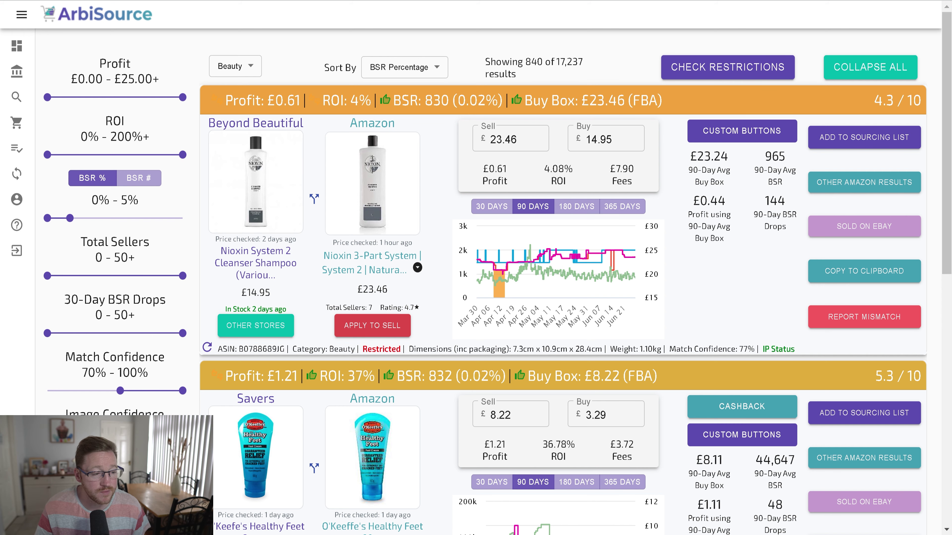
pyautogui.scroll(-3, 559, 211)
pyautogui.scroll(-10, 562, 281)
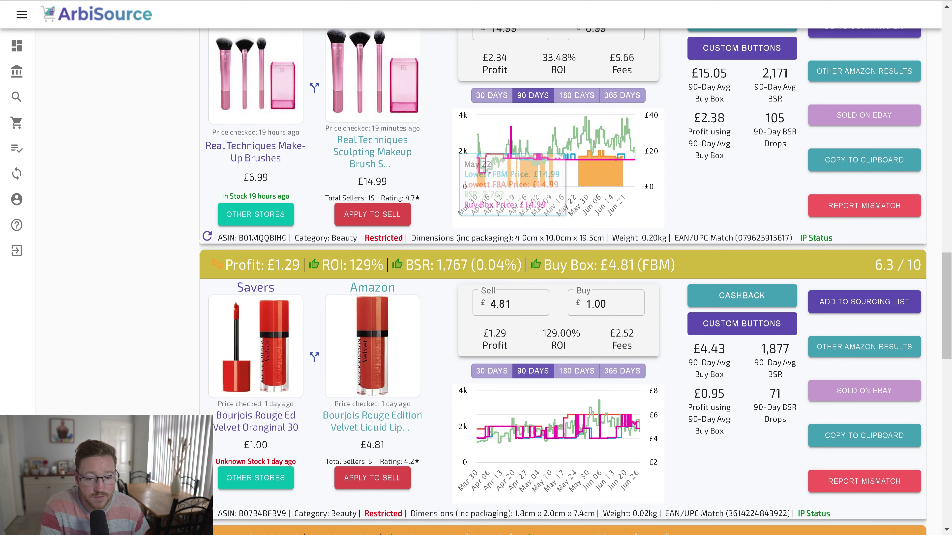
pyautogui.scroll(-2, 562, 281)
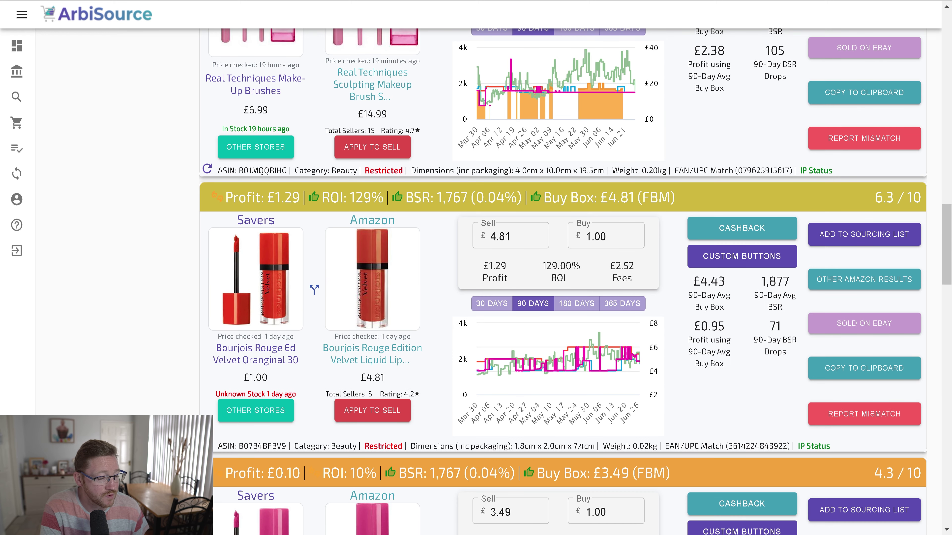
pyautogui.scroll(-2, 562, 281)
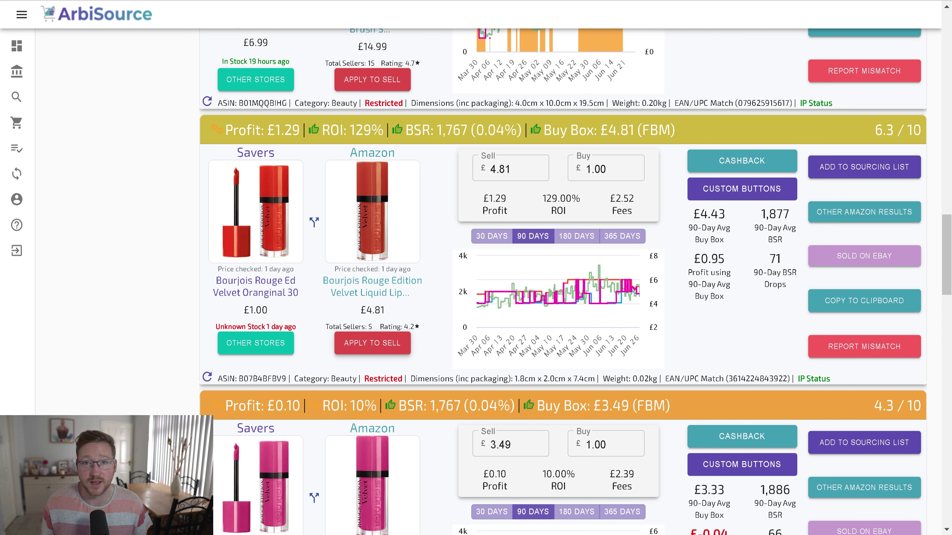
pyautogui.click(370, 342)
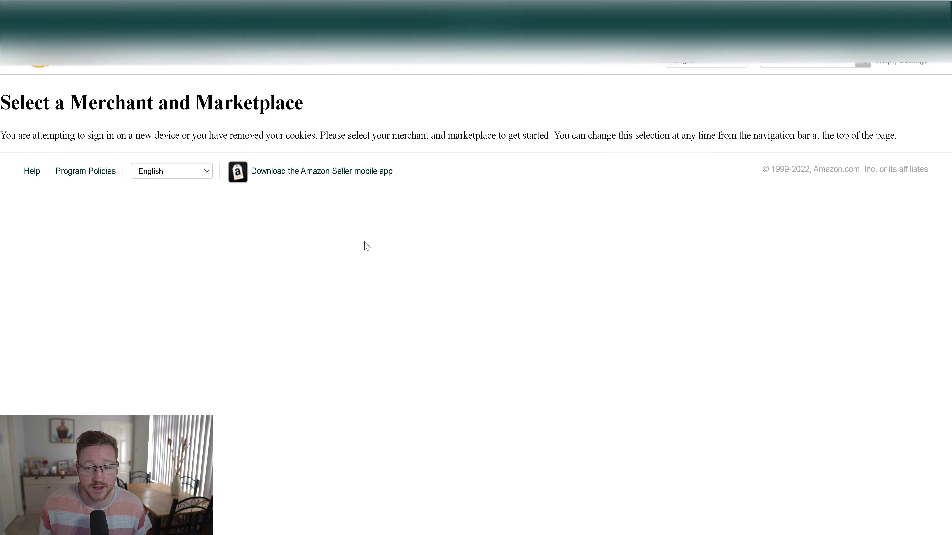
pyautogui.scroll(-3, 504, 300)
pyautogui.click(503, 299)
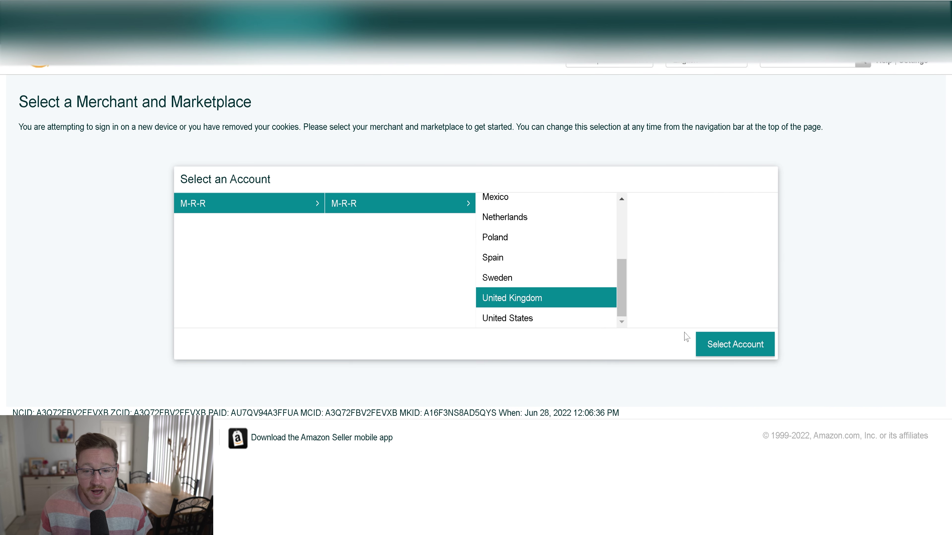
pyautogui.click(722, 344)
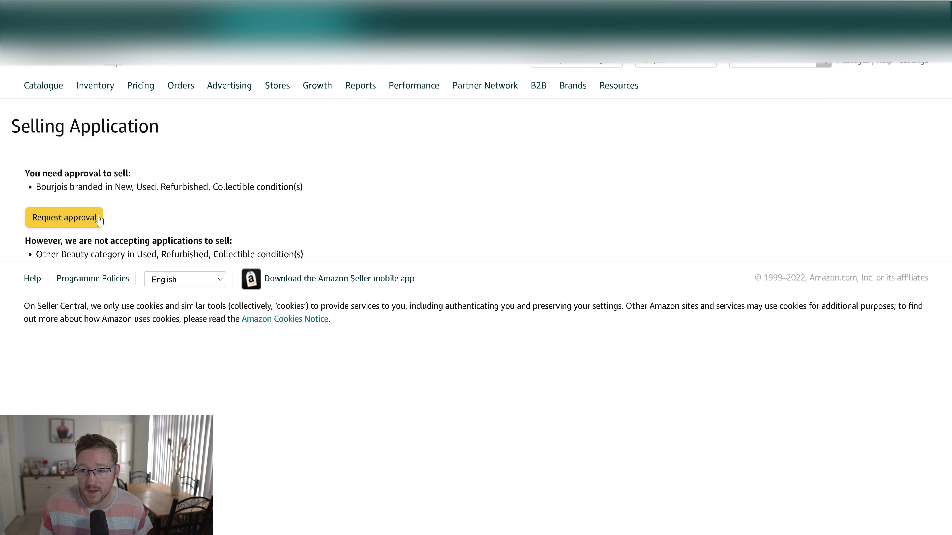
pyautogui.click(91, 225)
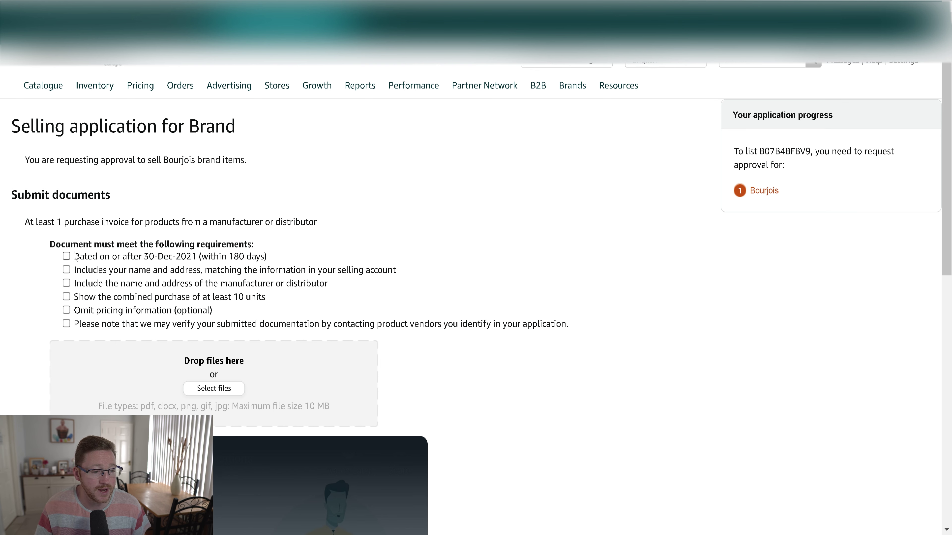
pyautogui.scroll(-2, 74, 255)
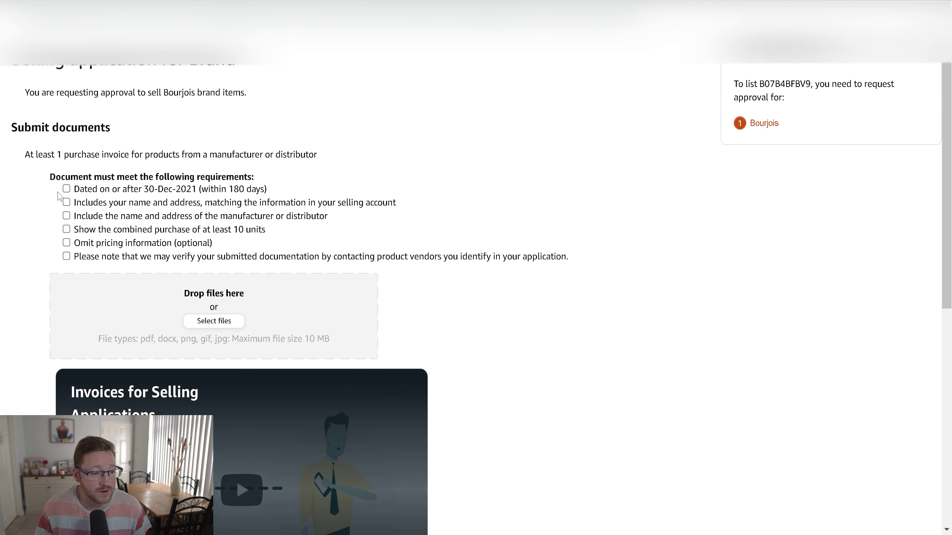
pyautogui.click(67, 230)
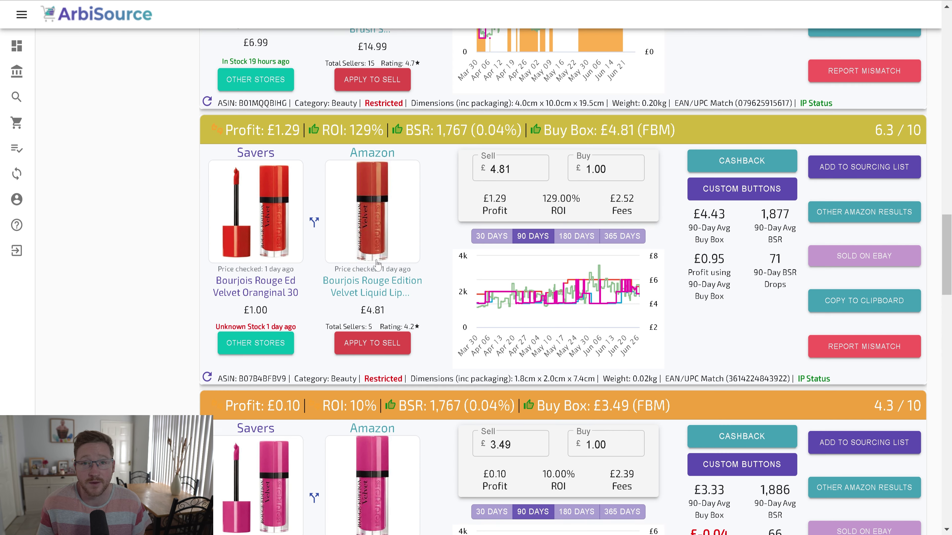
# Scroll the Beauty results down to the Savers Malibu Aftersun Lotion 400ml match (£2.99 buy, £8.06 sell)
pyautogui.scroll(-5, 433, 310)
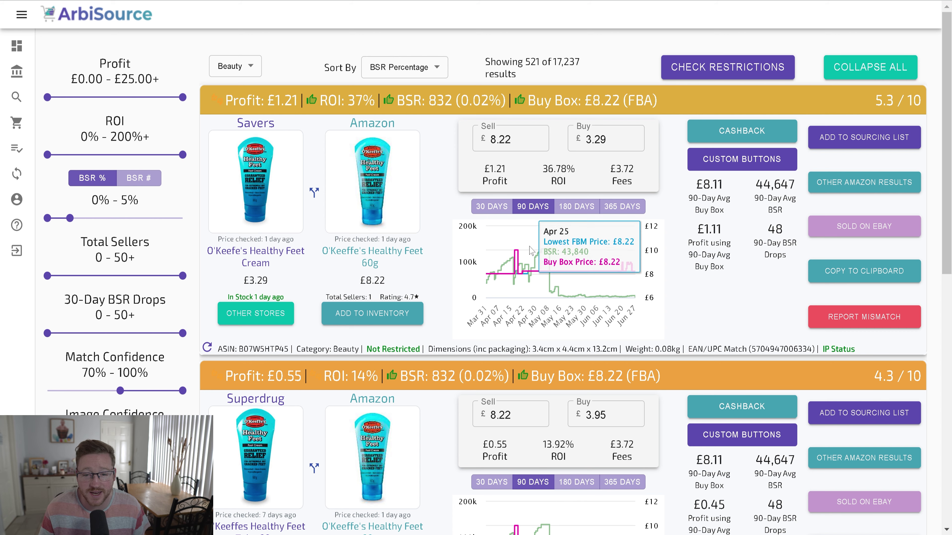
pyautogui.scroll(-10, 539, 360)
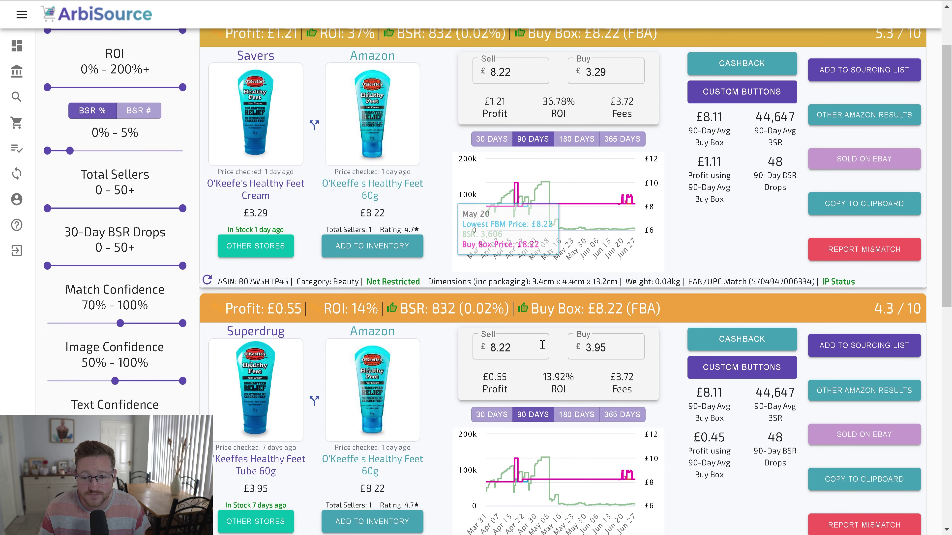
pyautogui.scroll(-5, 542, 344)
pyautogui.scroll(-13, 543, 344)
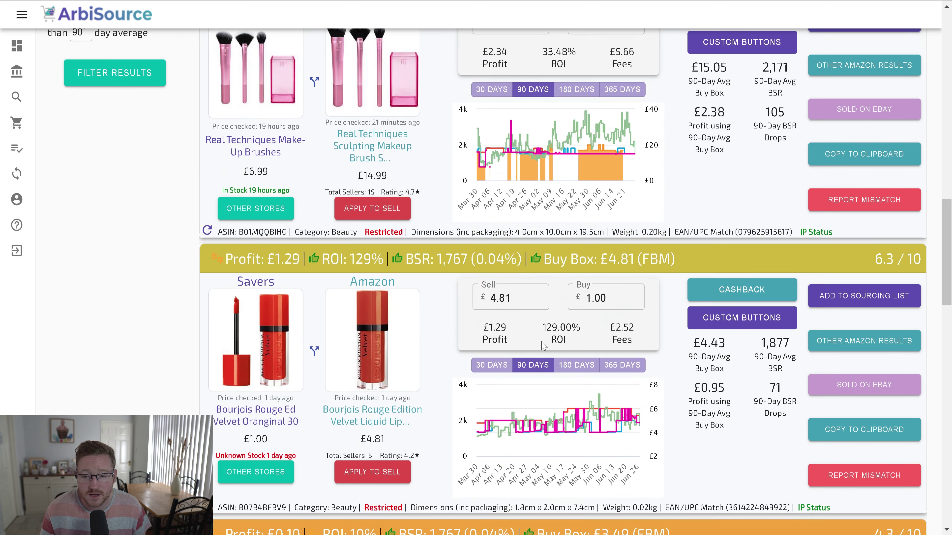
pyautogui.scroll(-15, 543, 346)
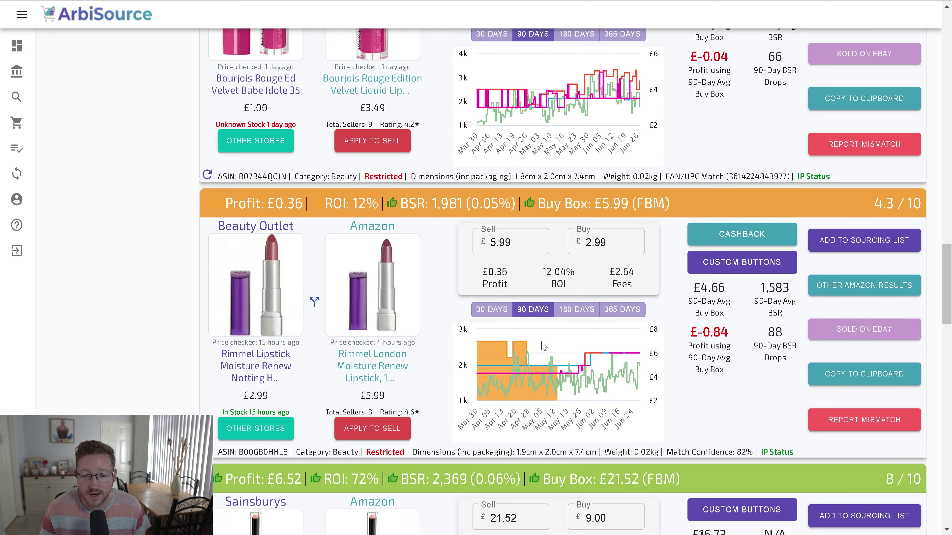
pyautogui.scroll(-8, 543, 346)
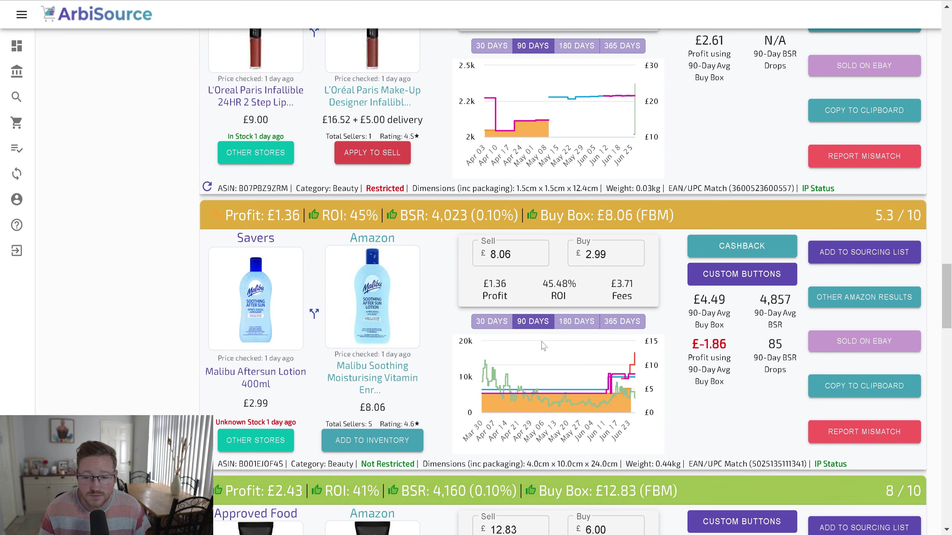
pyautogui.scroll(-2, 543, 345)
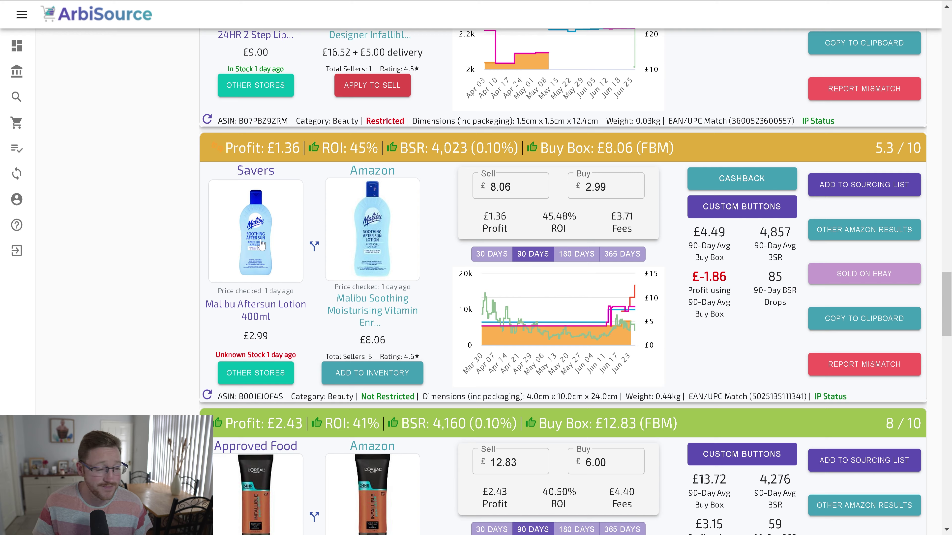
# Review the Savers Malibu Aftersun Lotion page, then open its matching Amazon After-Sun listing
pyautogui.click(262, 244)
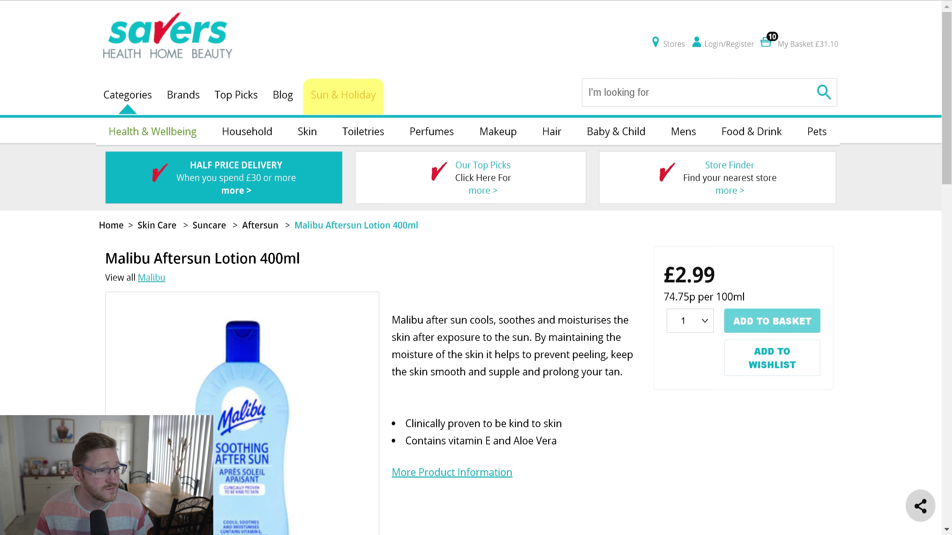
pyautogui.scroll(-3, 298, 251)
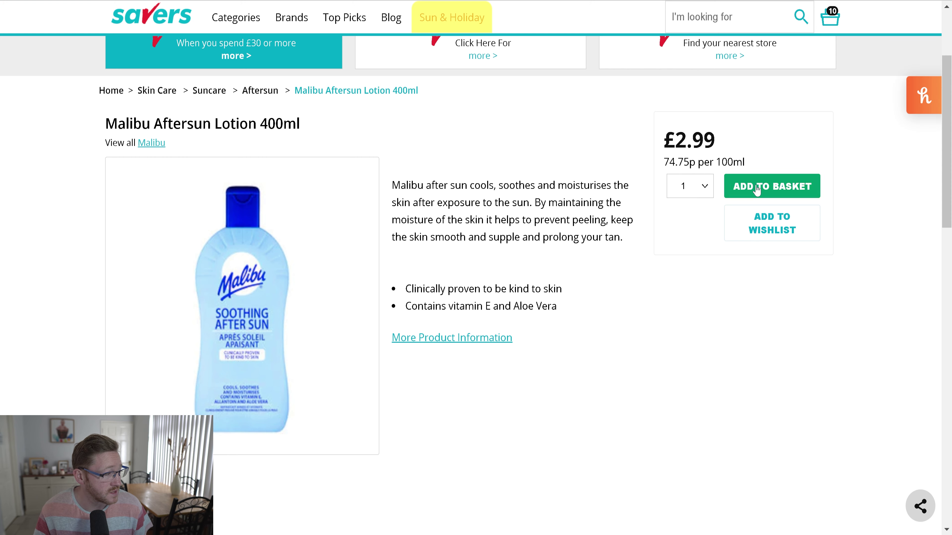
pyautogui.hotkey('ctrl', 'w')
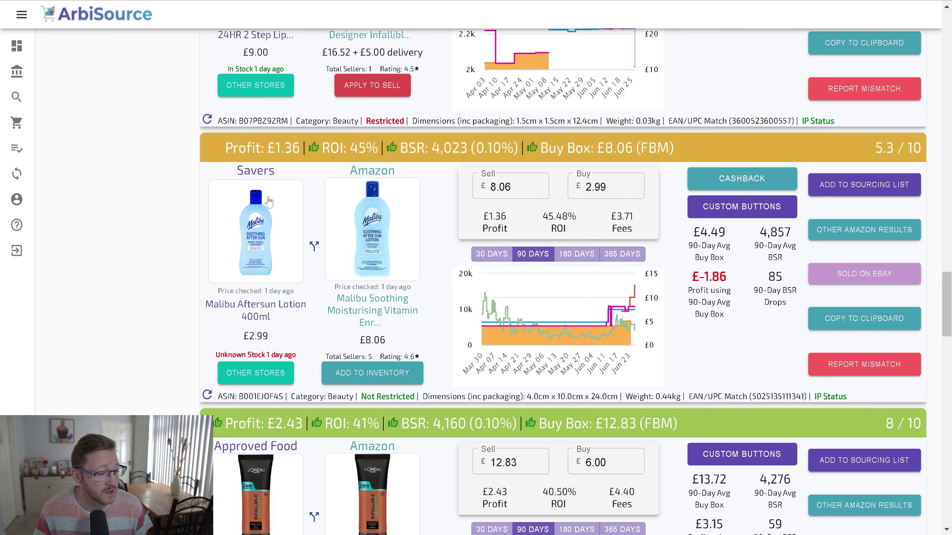
pyautogui.click(385, 260)
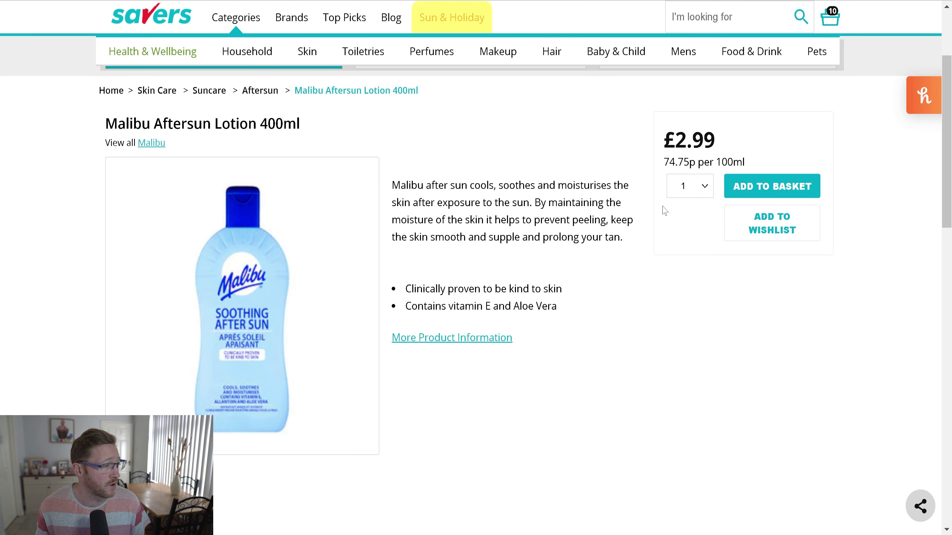
# Try adding 6 lotions to the basket, then retry with quantity 1, confirming the 6-per-order limit
pyautogui.click(744, 190)
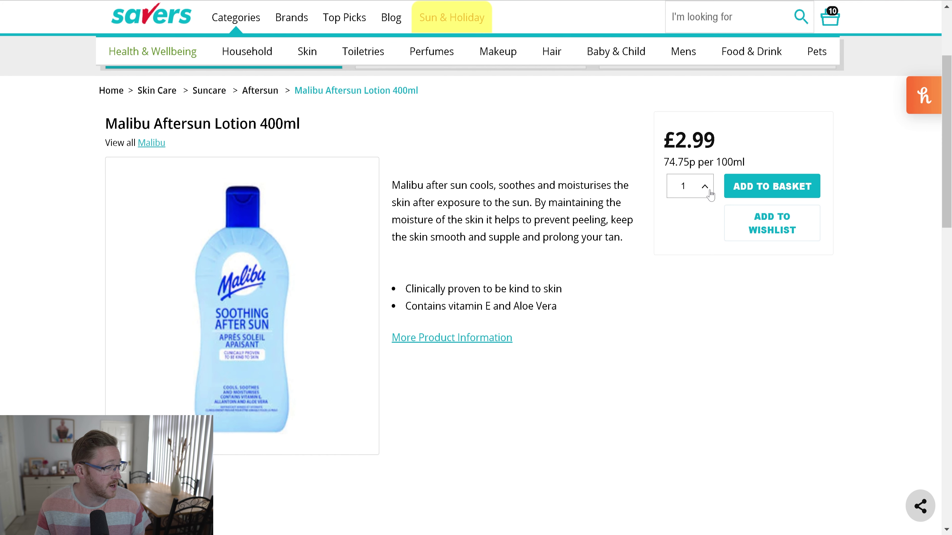
pyautogui.click(707, 266)
pyautogui.click(767, 188)
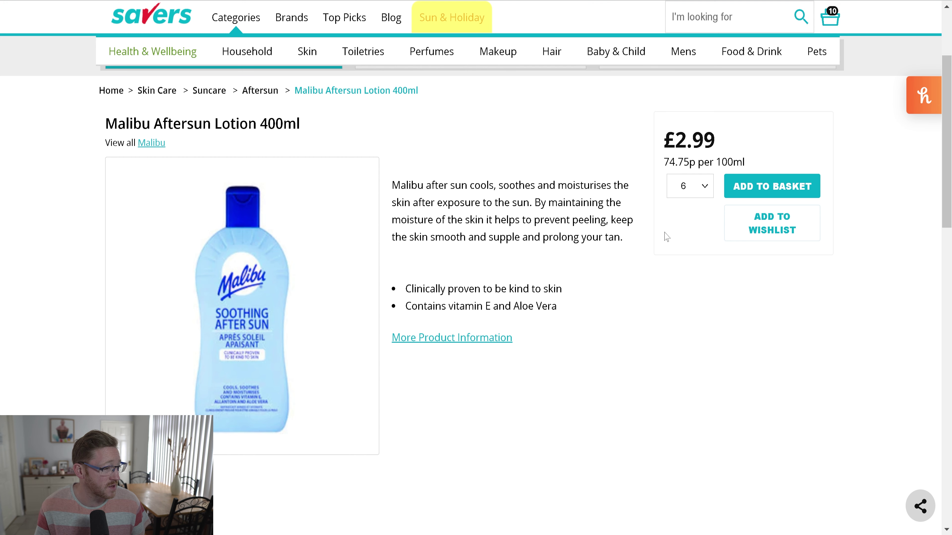
pyautogui.click(685, 193)
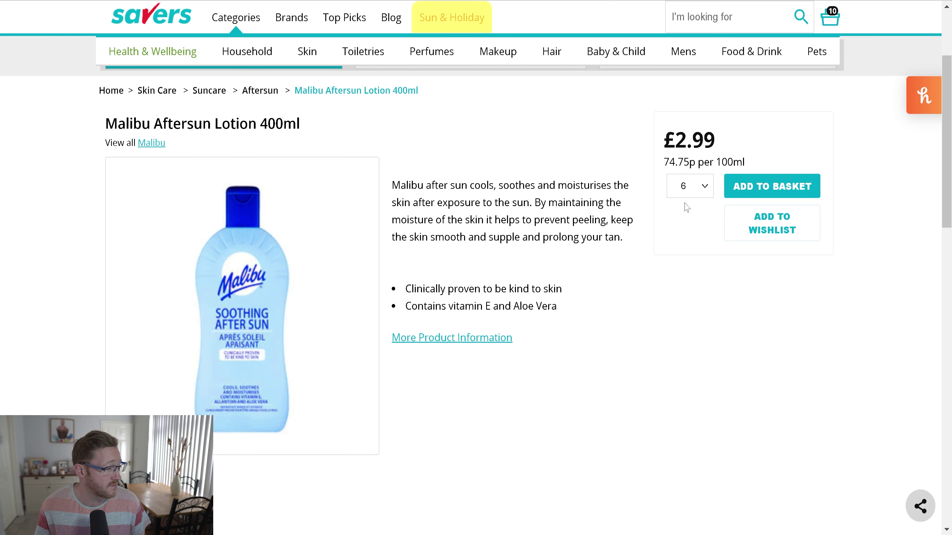
pyautogui.click(695, 210)
pyautogui.click(761, 191)
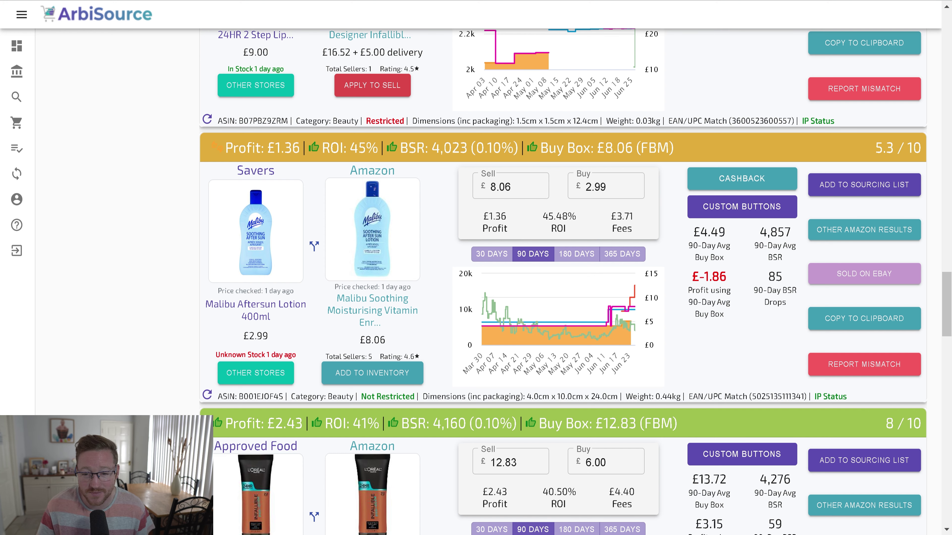
# Scroll down to the Beauty Outlet Maybelline Color Show Mono Eyeshadow 22 match (£5.44 profit, 365% ROI)
pyautogui.scroll(-10, 562, 281)
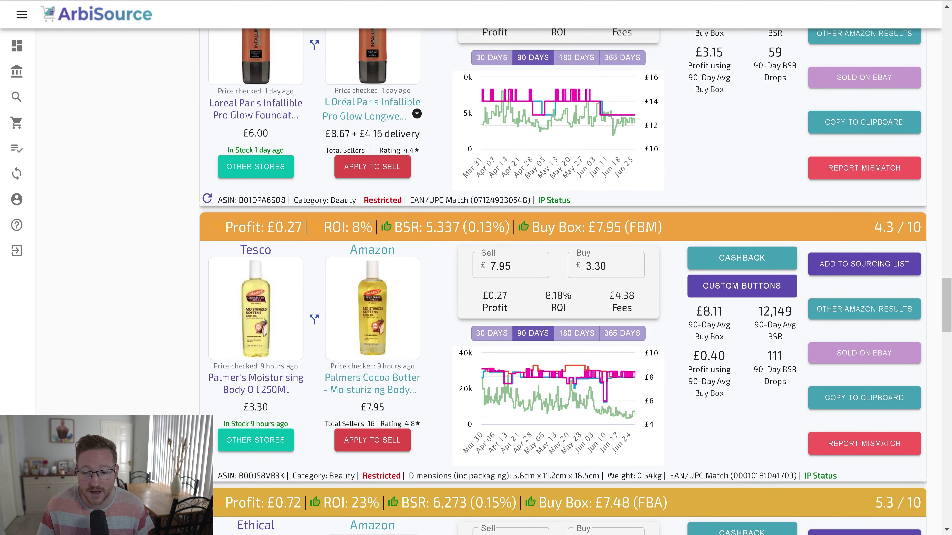
pyautogui.scroll(-5, 562, 281)
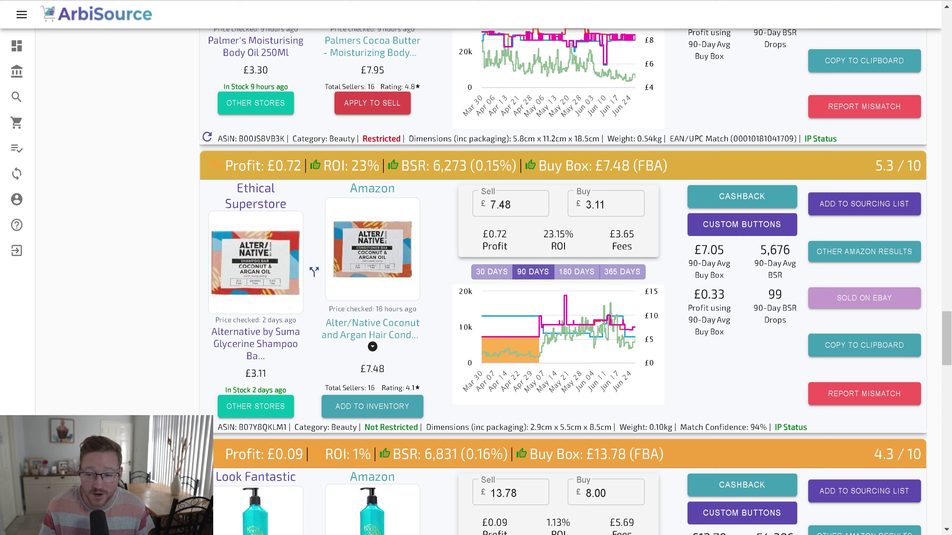
pyautogui.scroll(-4, 562, 281)
pyautogui.scroll(-4, 562, 281)
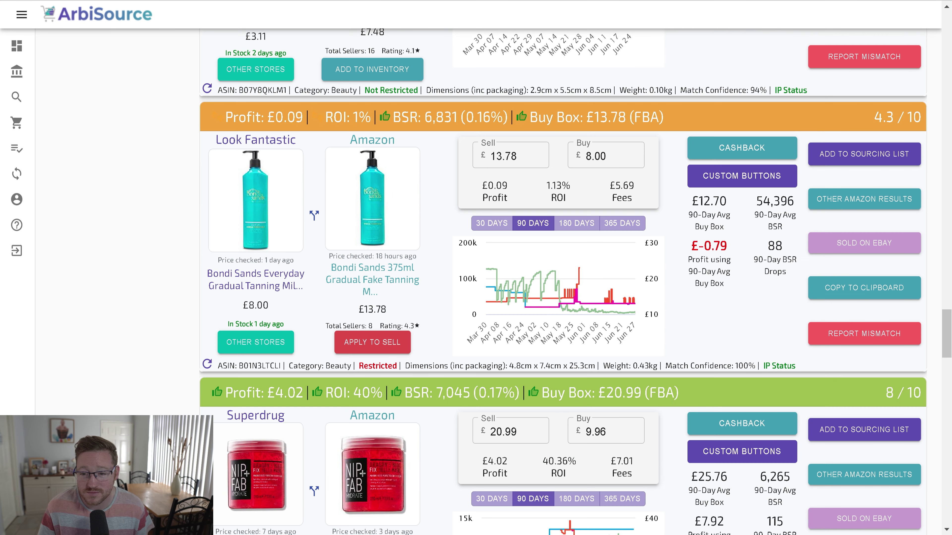
pyautogui.scroll(-9, 562, 281)
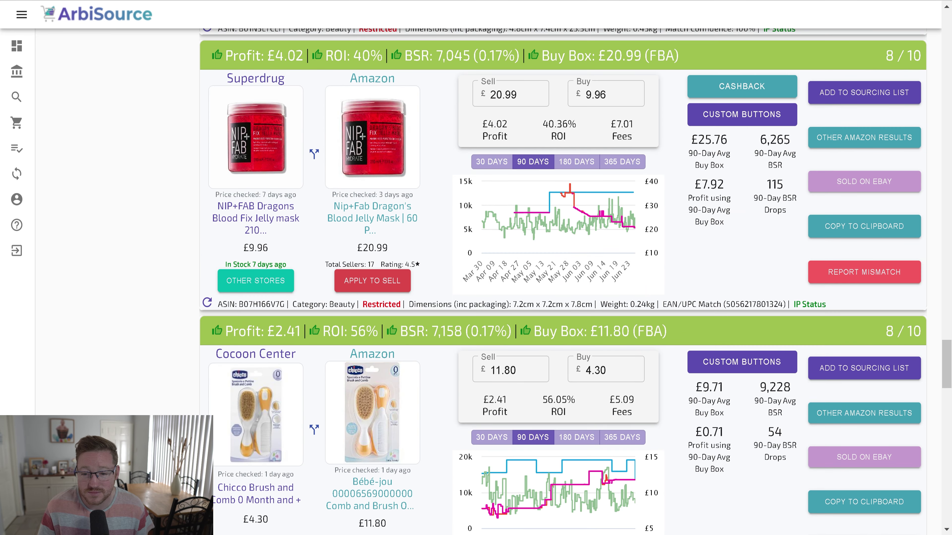
pyautogui.scroll(-5, 562, 281)
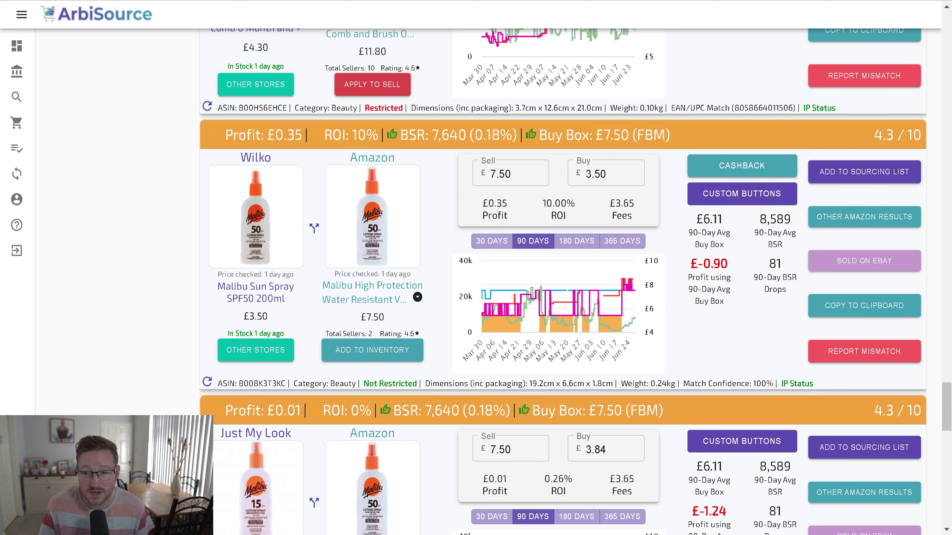
pyautogui.scroll(-6, 562, 281)
pyautogui.scroll(-7, 562, 281)
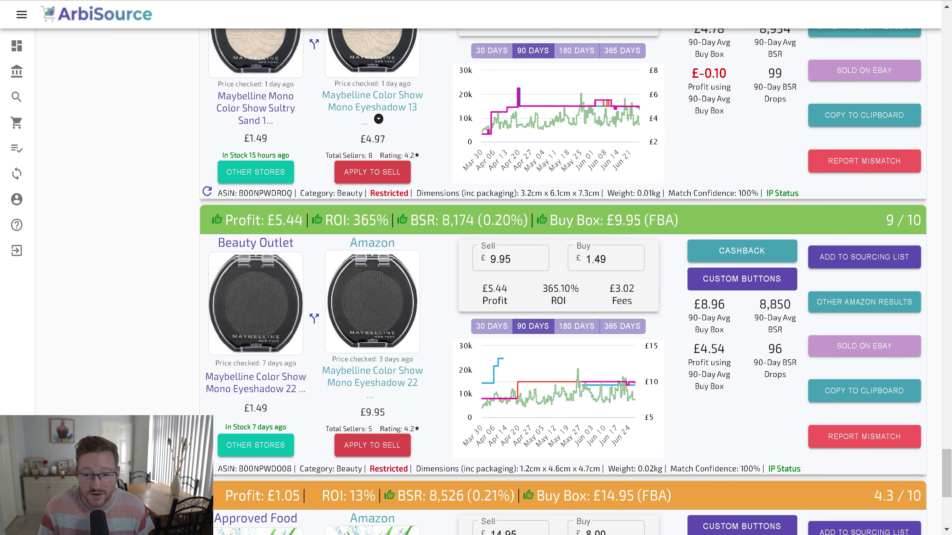
# Apply to sell the Maybelline eyeshadow, selecting the account and the United Kingdom marketplace
pyautogui.click(382, 450)
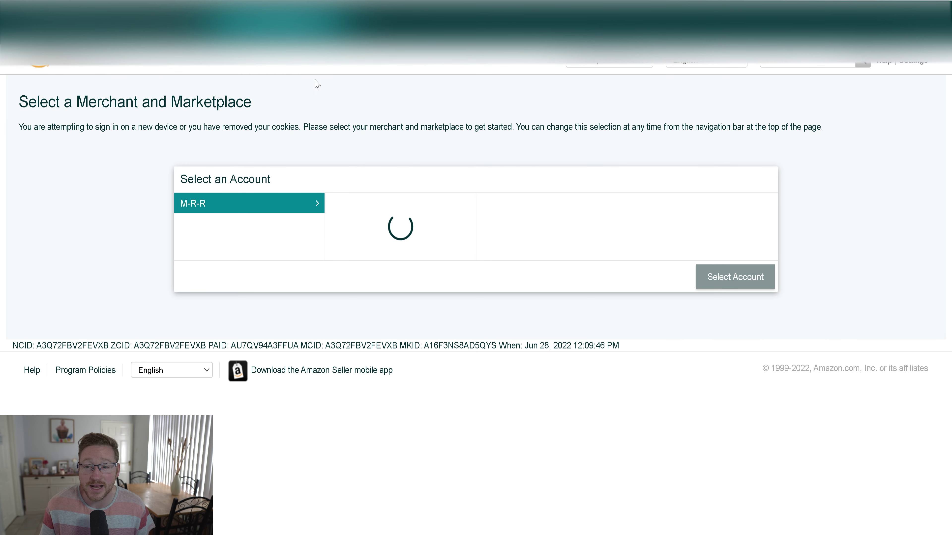
pyautogui.scroll(-3, 487, 267)
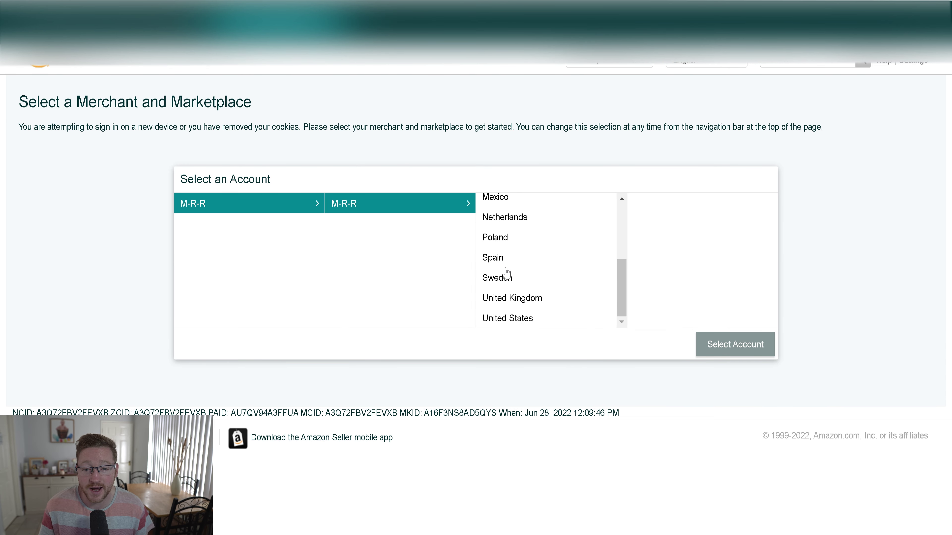
pyautogui.click(527, 298)
pyautogui.click(720, 348)
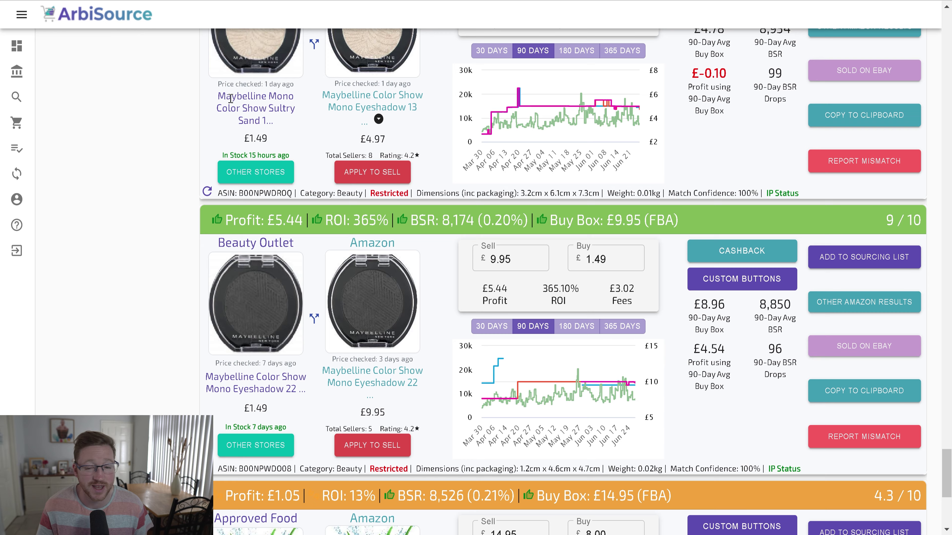
# Scroll to the bottom of the first page of Beauty deals and back up
pyautogui.scroll(-8, 245, 129)
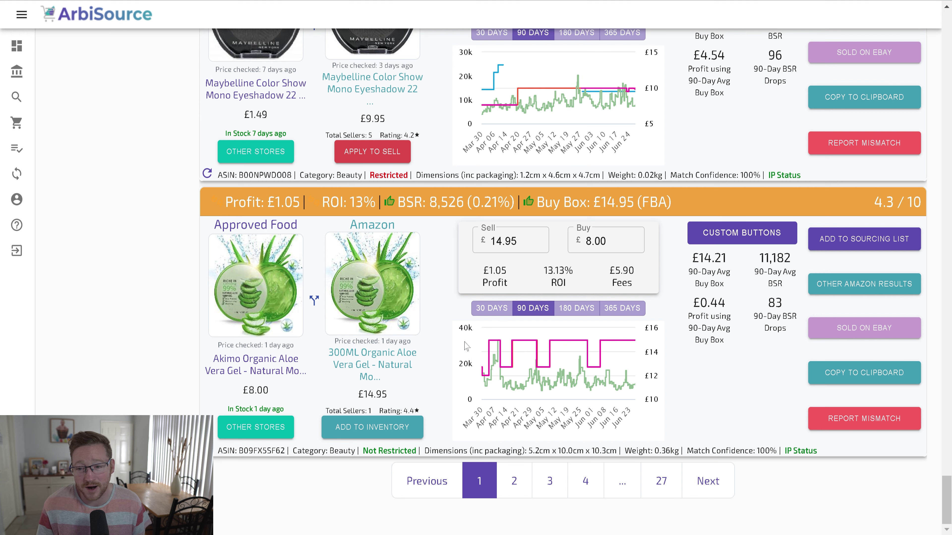
pyautogui.scroll(5, 21, 103)
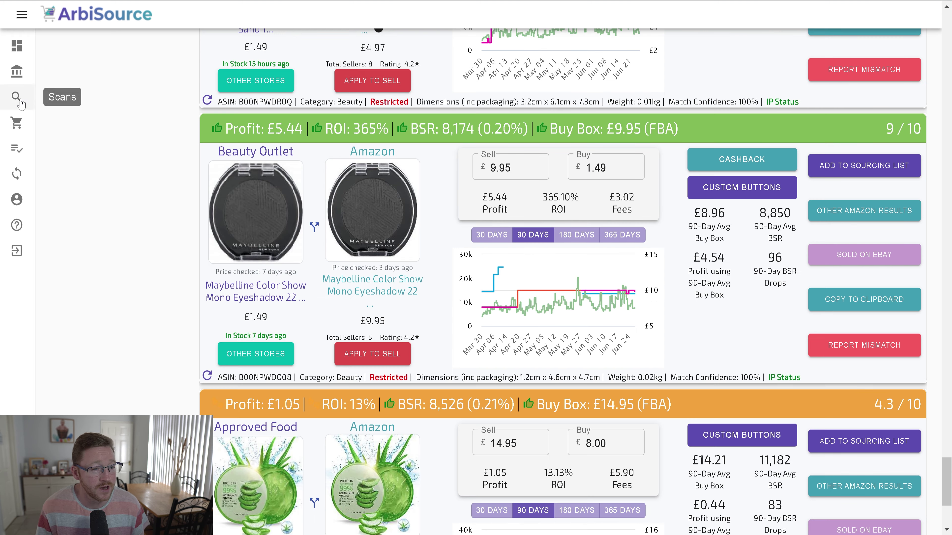
# Scan the Toys & Games deals and open B&M's Peppa Bath Pedalo listing, £5.00 down from £10.00
pyautogui.click(17, 98)
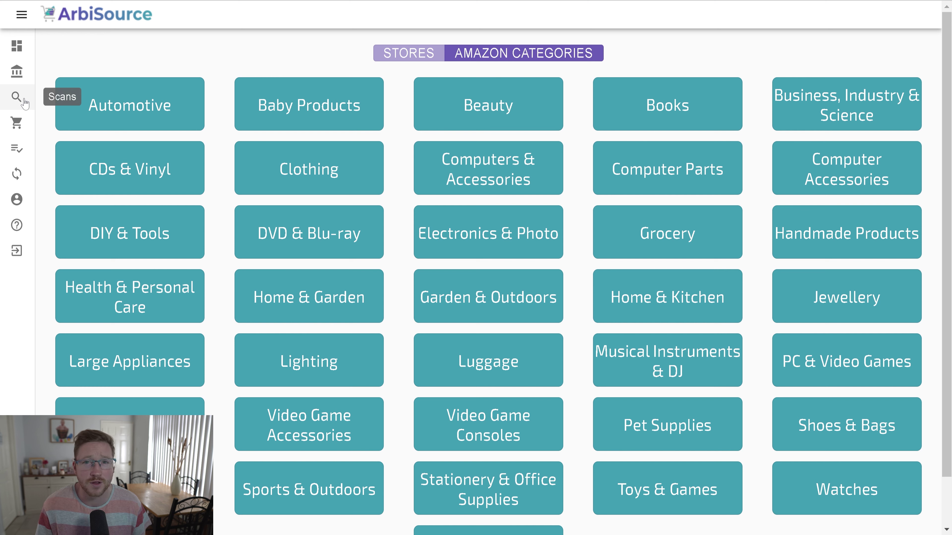
pyautogui.scroll(-2, 437, 216)
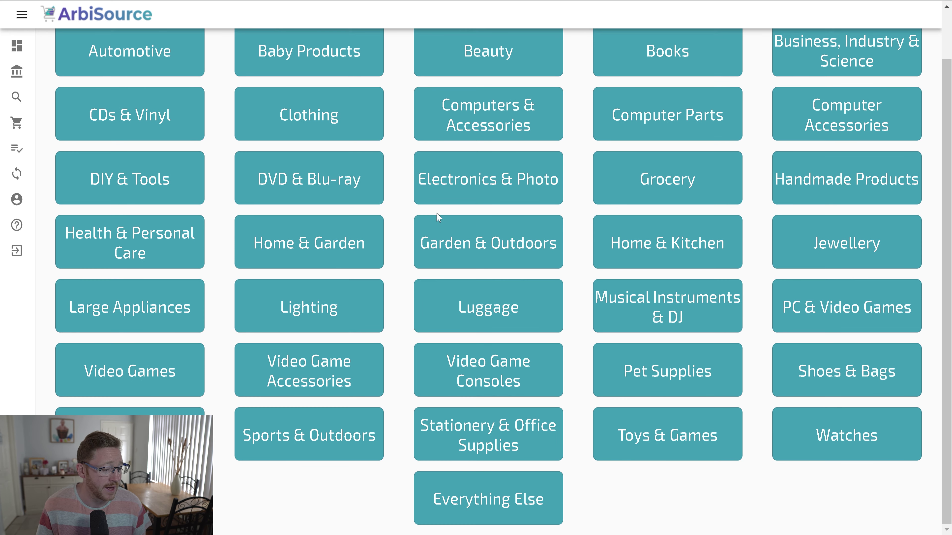
pyautogui.scroll(2, 656, 259)
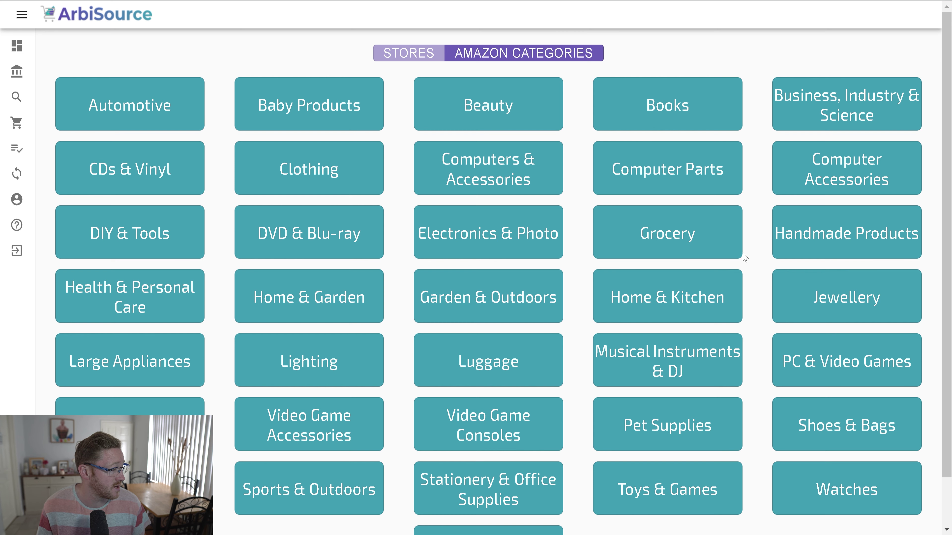
pyautogui.scroll(-2, 574, 352)
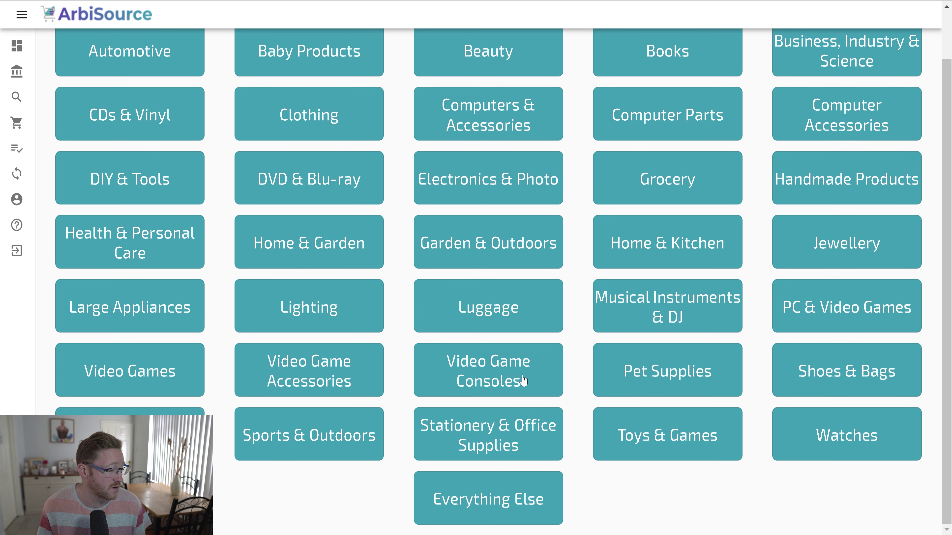
pyautogui.scroll(2, 369, 299)
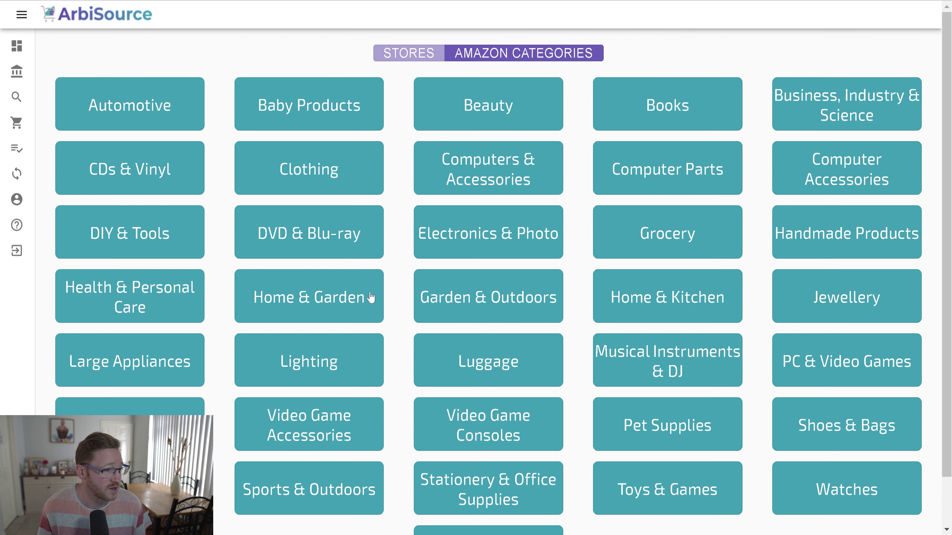
pyautogui.click(674, 488)
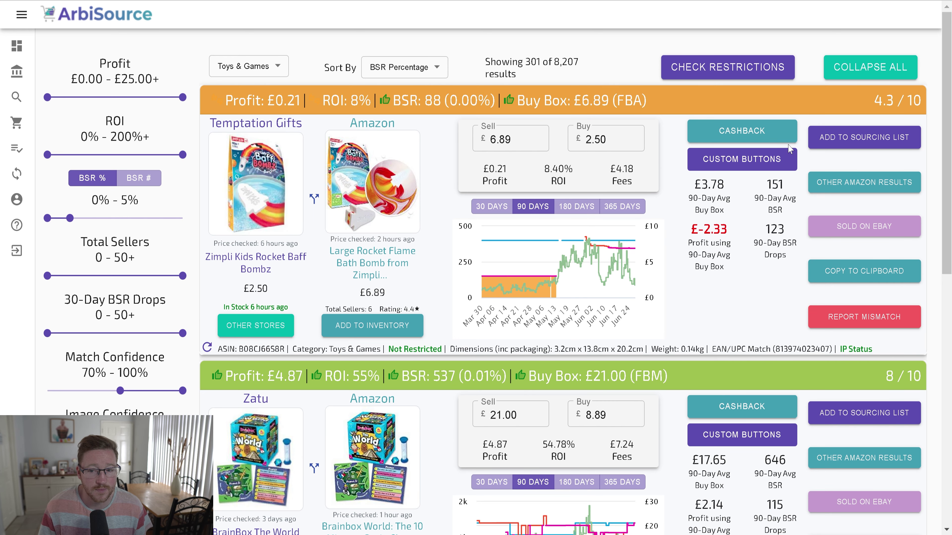
pyautogui.scroll(-10, 580, 326)
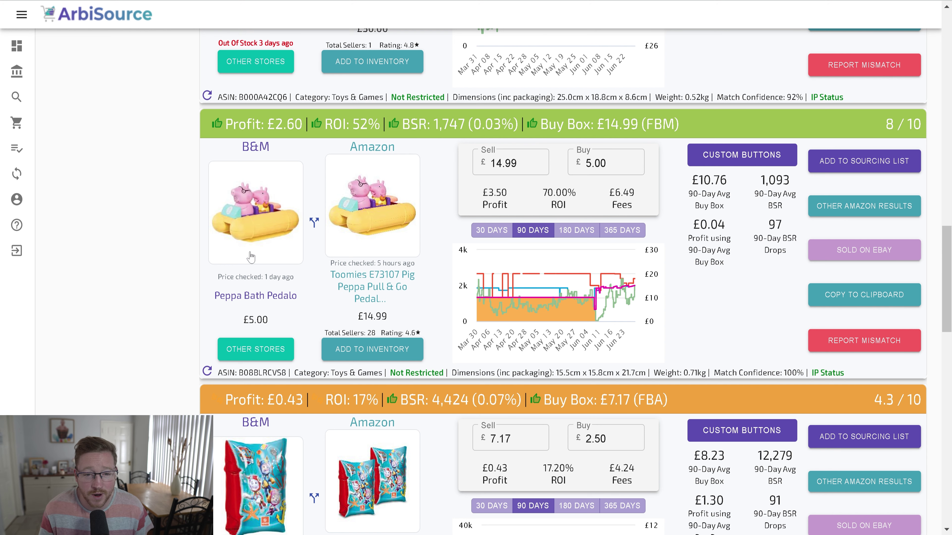
pyautogui.click(268, 218)
pyautogui.scroll(-3, 668, 360)
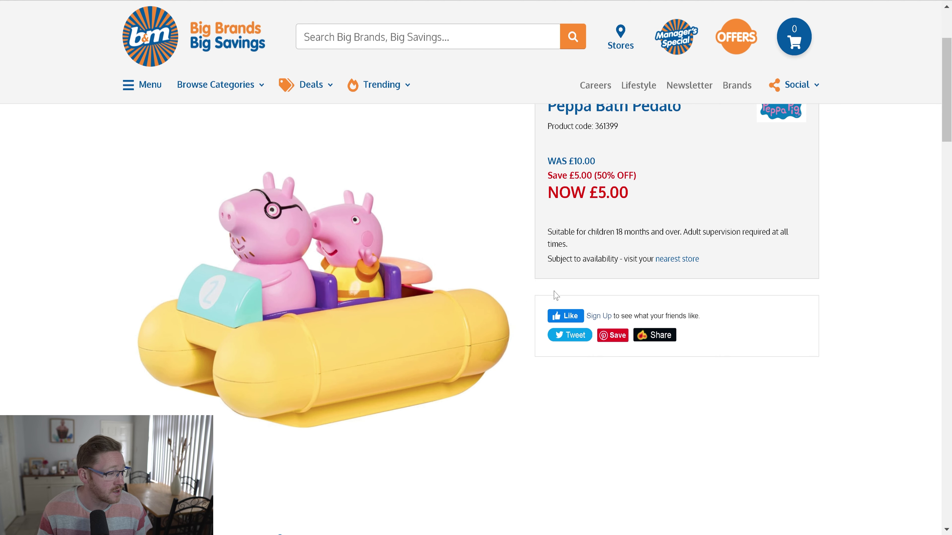
# Search B&M's store finder for a nearby branch by town or postcode
pyautogui.scroll(4, 553, 296)
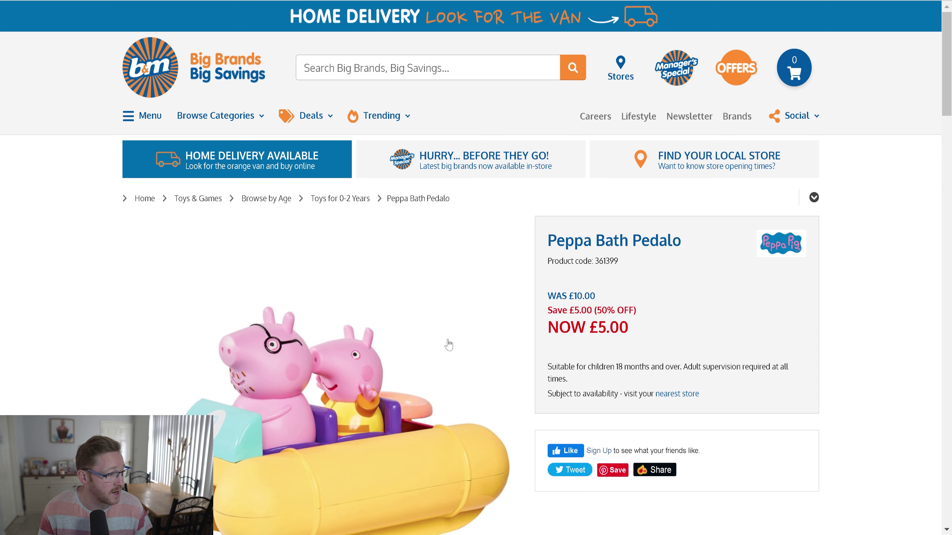
pyautogui.click(692, 169)
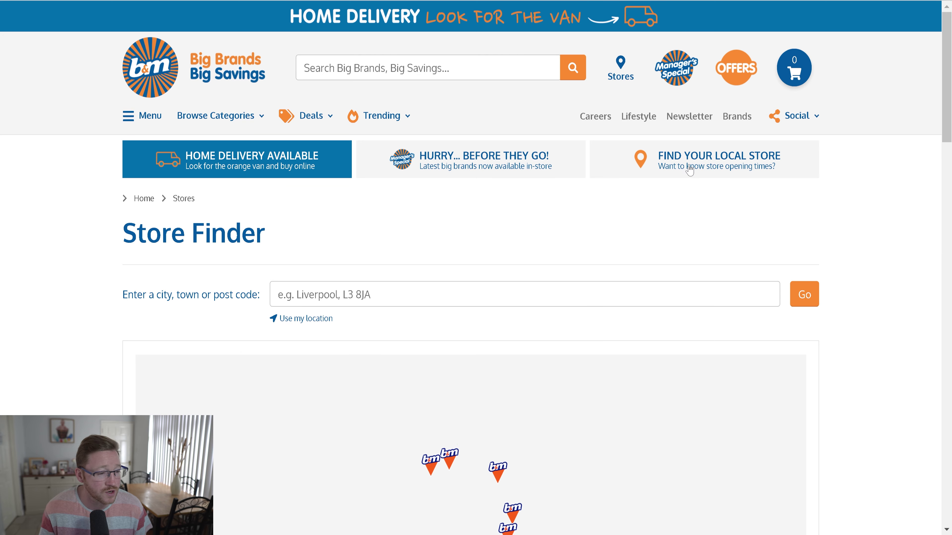
pyautogui.scroll(-1, 515, 339)
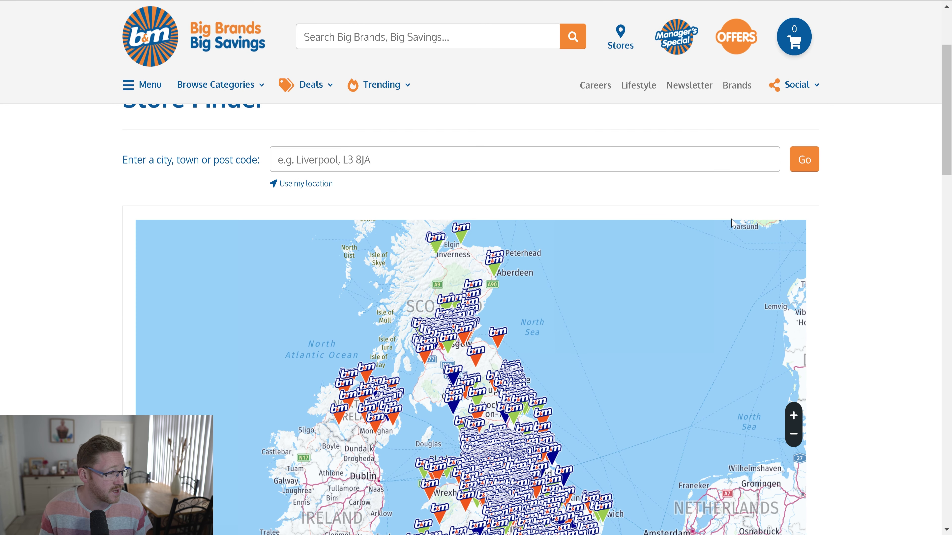
pyautogui.click(411, 162)
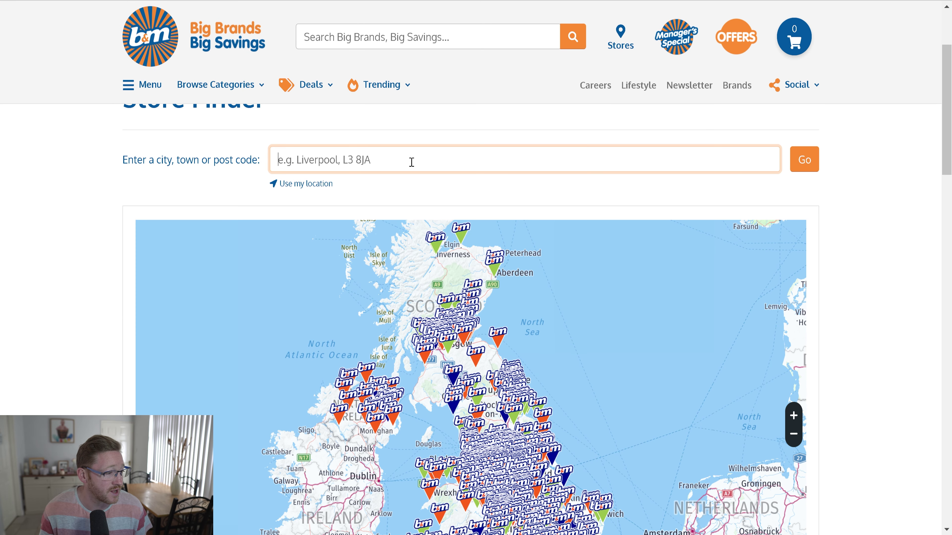
pyautogui.click(802, 161)
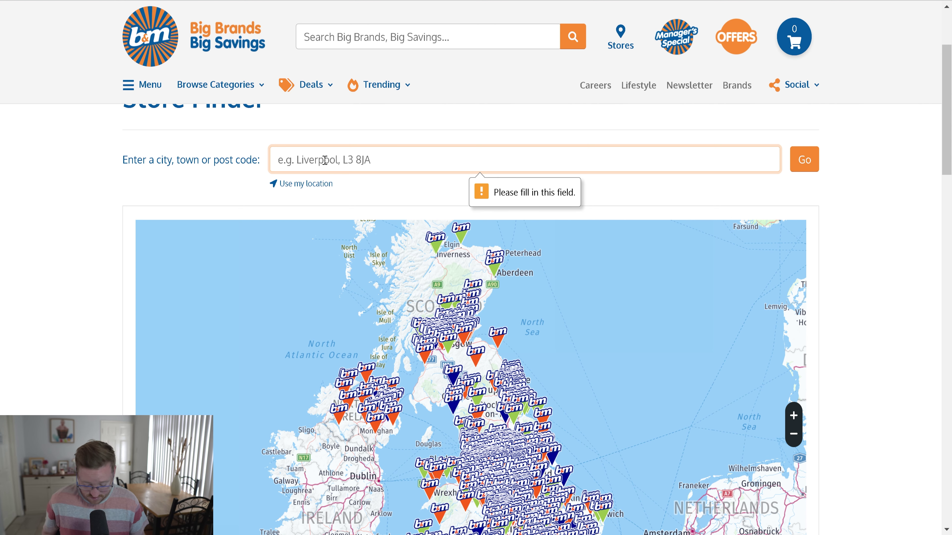
pyautogui.write('Size. 48.5mm x 25.4mm')
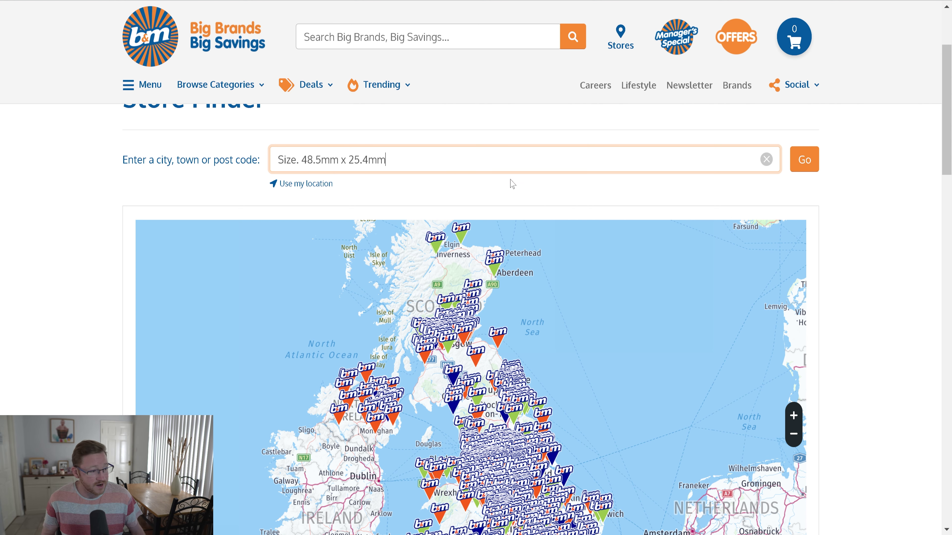
pyautogui.moveTo(443, 171); pyautogui.dragTo(192, 165)
pyautogui.scroll(-1, 190, 187)
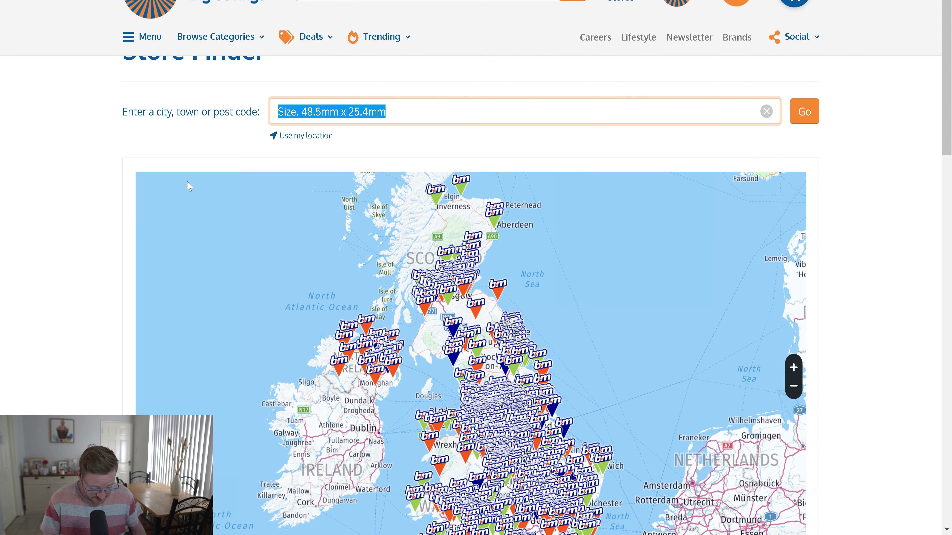
pyautogui.scroll(3, 353, 368)
pyautogui.scroll(-4, 413, 423)
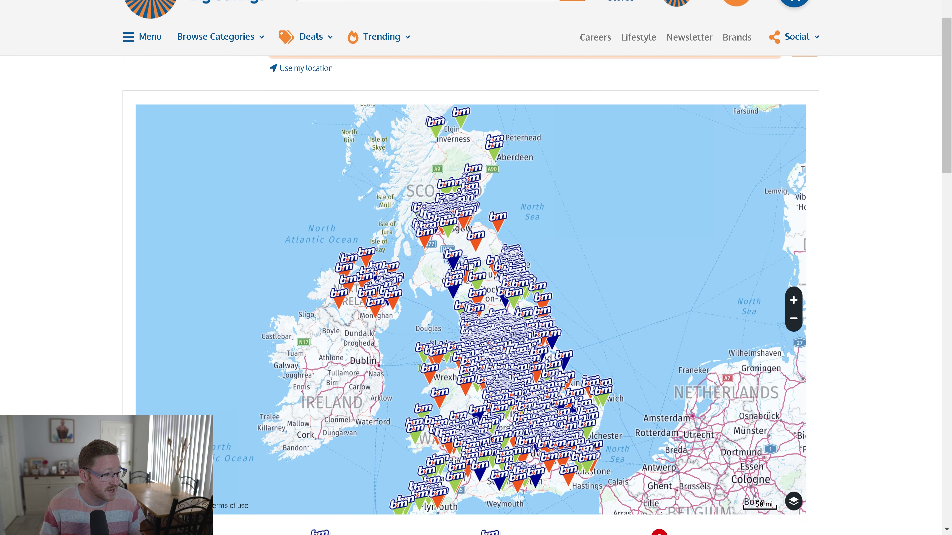
# Open the B&M Newry store page from the map to see its address and opening times
pyautogui.click(389, 300)
pyautogui.scroll(4, 390, 300)
pyautogui.scroll(-4, 455, 221)
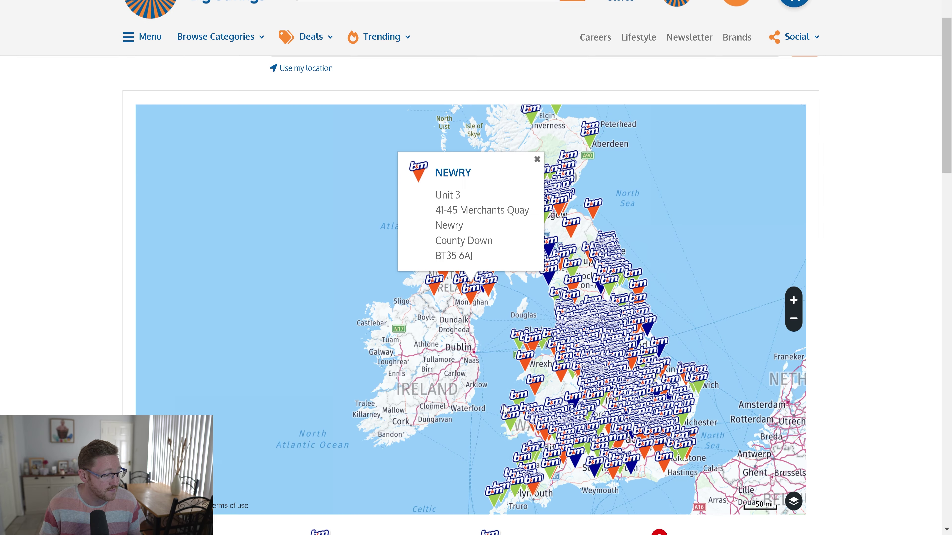
pyautogui.click(448, 176)
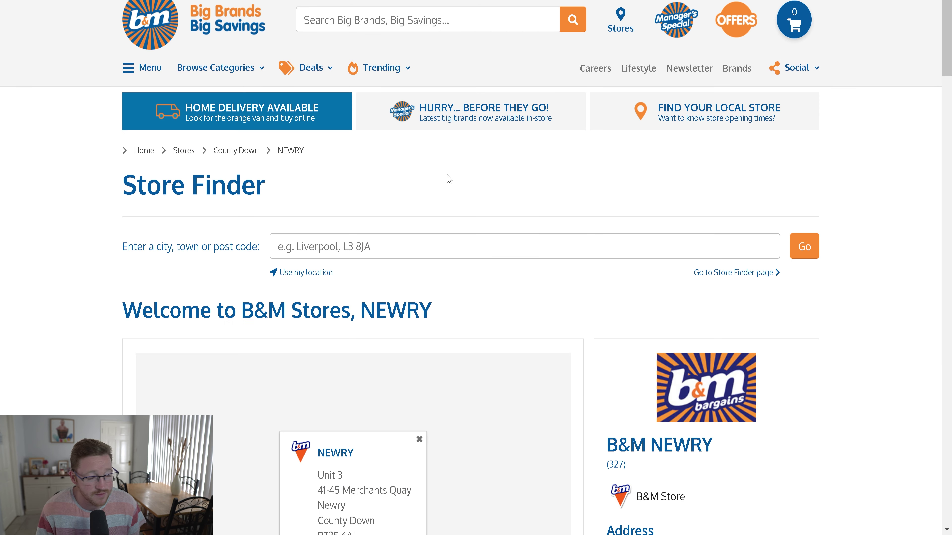
pyautogui.scroll(-5, 492, 267)
pyautogui.scroll(-8, 617, 345)
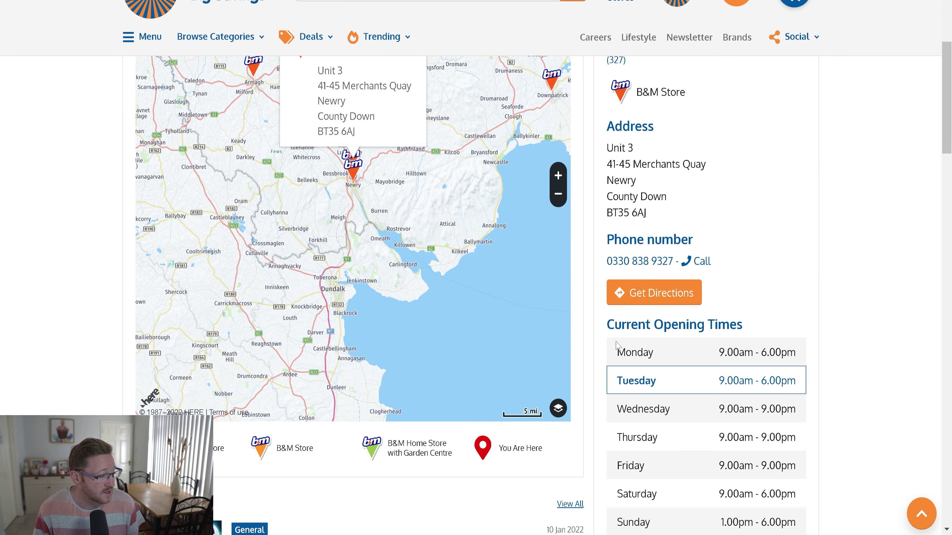
pyautogui.scroll(13, 559, 369)
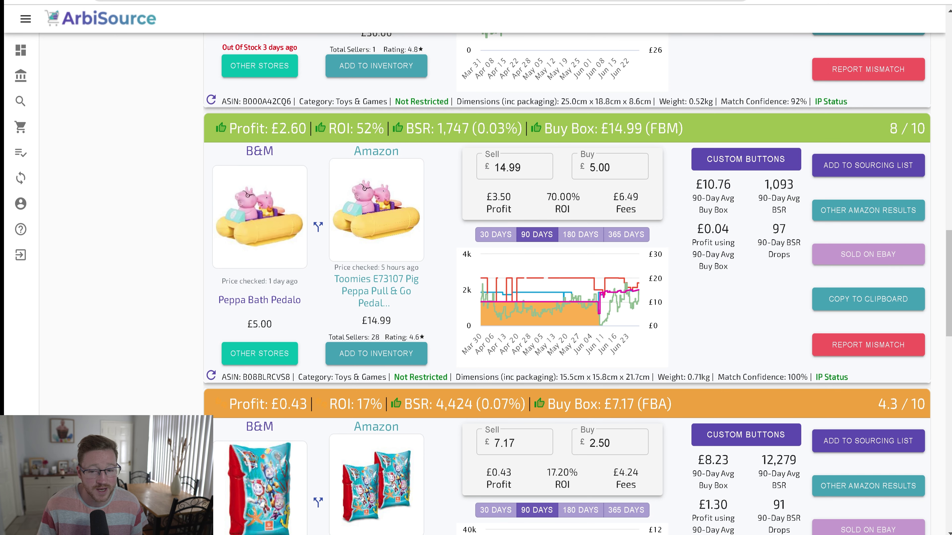
# Start the Apply to Sell check for the restricted Weird Things Humans Search For match
pyautogui.scroll(-5, 326, 240)
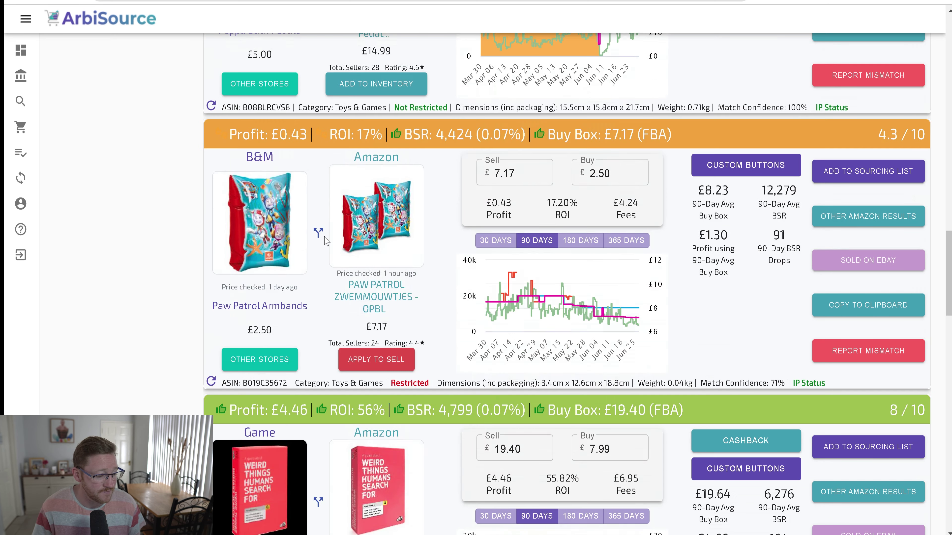
pyautogui.scroll(-3, 326, 240)
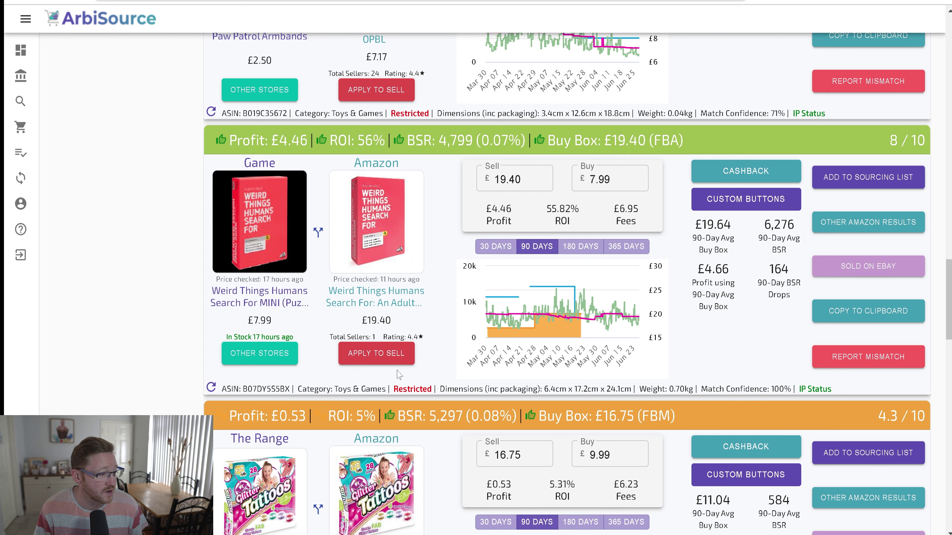
pyautogui.click(375, 353)
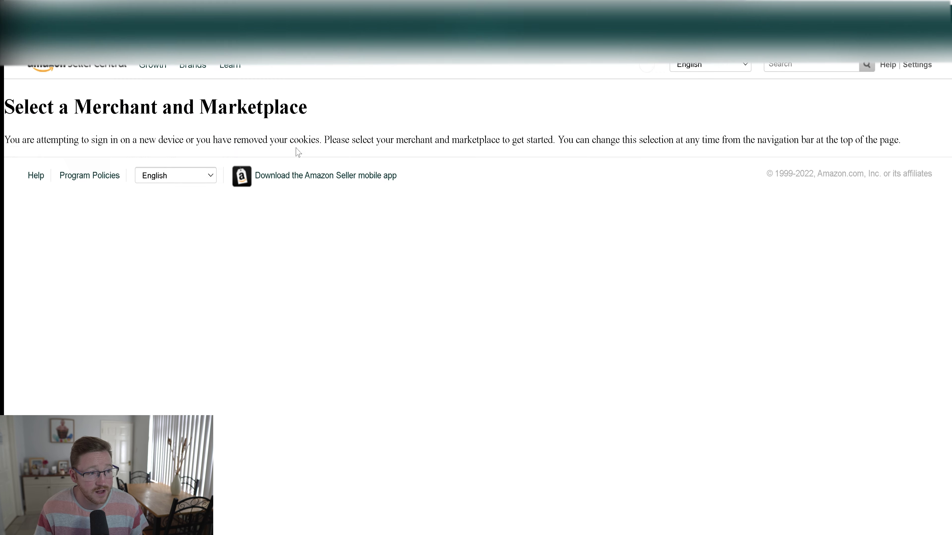
# Get UK selling approval for the Big Potato game, add it to the sourcing list, and open The Range's Glitter Tattoos
pyautogui.scroll(-3, 547, 285)
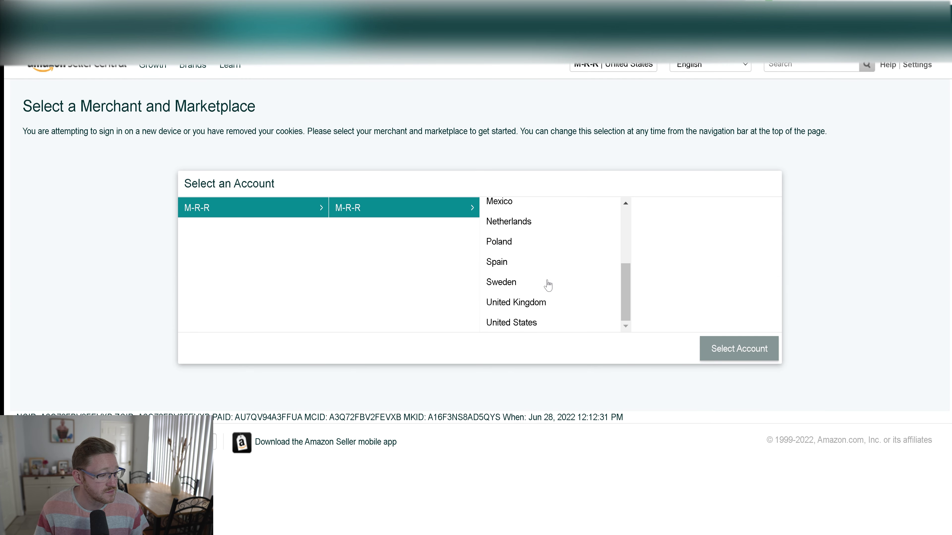
pyautogui.click(526, 302)
pyautogui.click(734, 354)
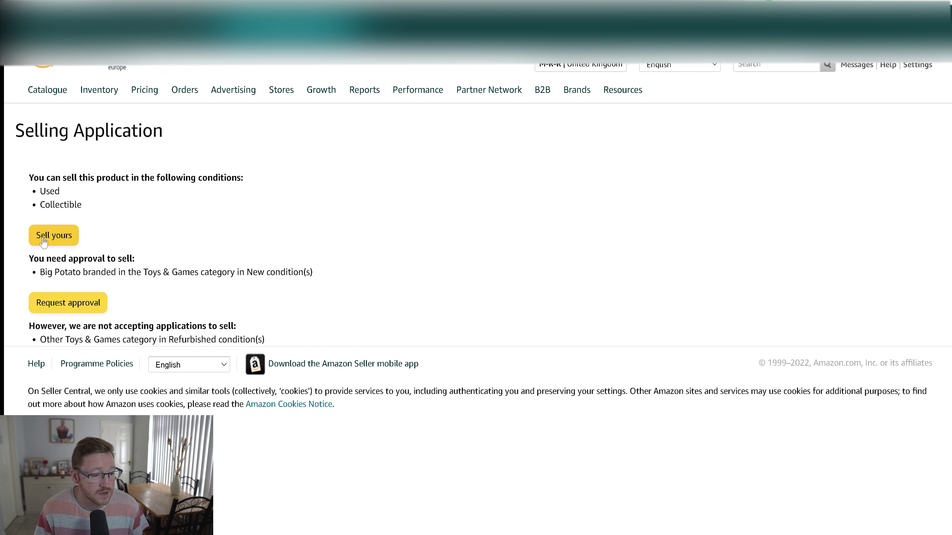
pyautogui.click(73, 304)
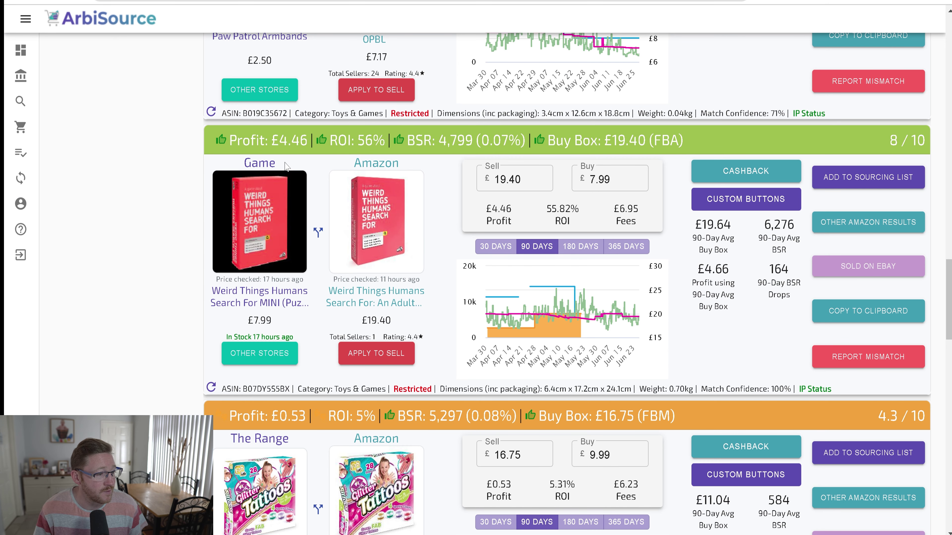
pyautogui.click(839, 183)
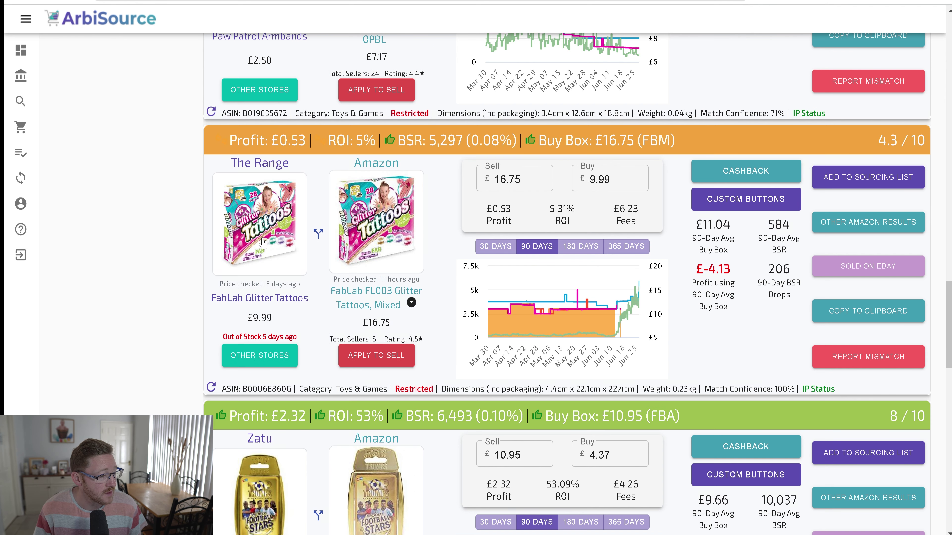
pyautogui.click(264, 243)
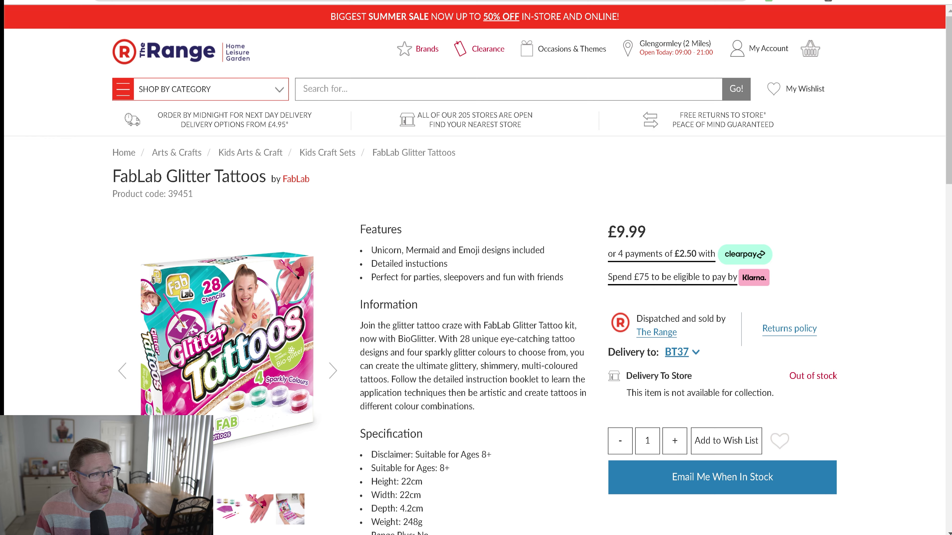
# Add one Weird Things Humans Search For MINI at £7.99 to the GAME basket; a second add is refused
pyautogui.hotkey('ctrl', 'w')
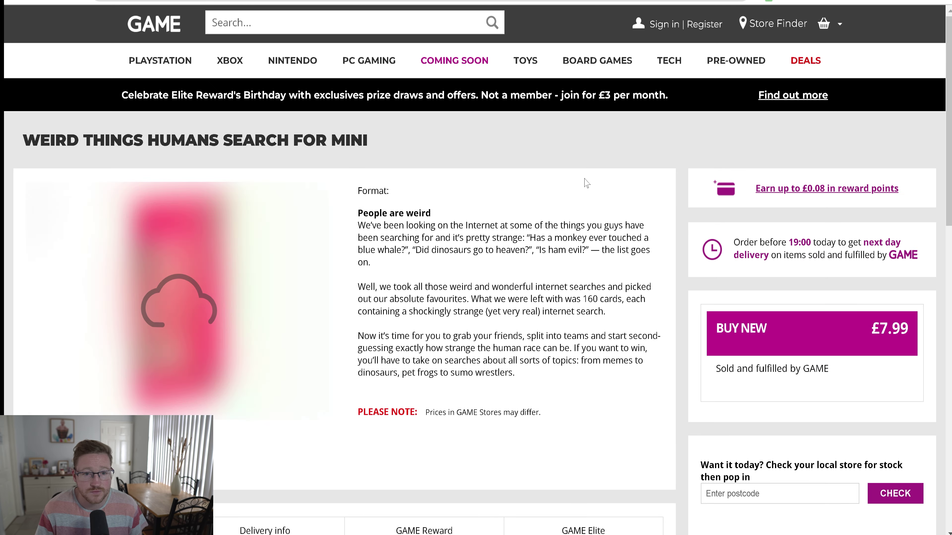
pyautogui.scroll(-2, 720, 286)
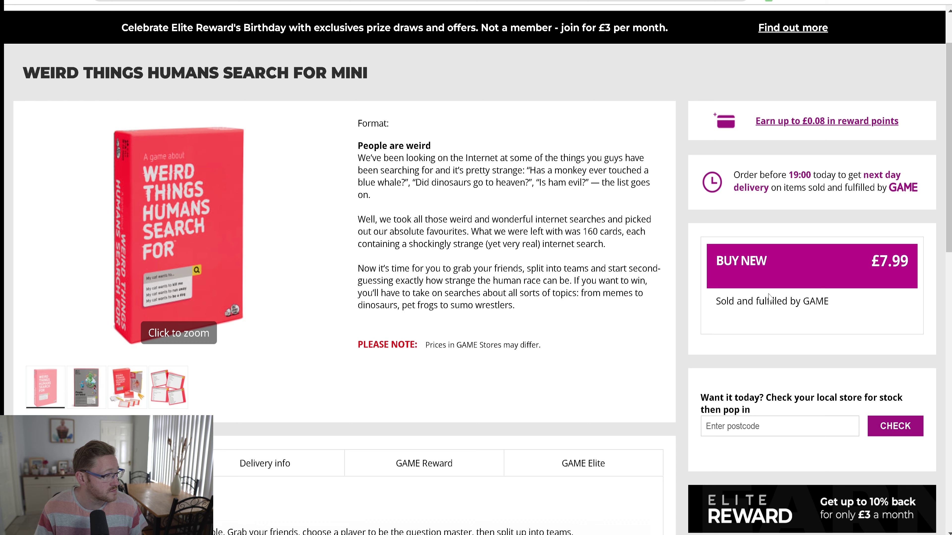
pyautogui.click(770, 267)
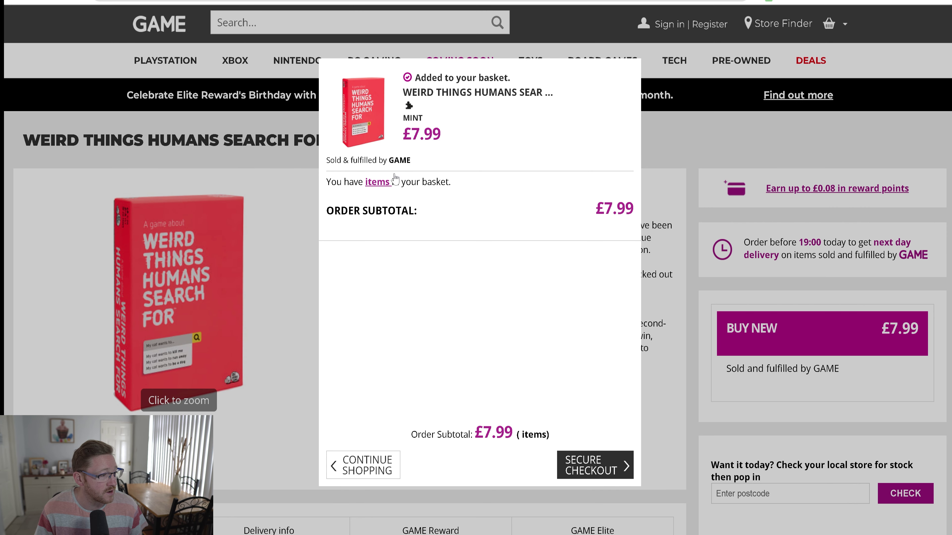
pyautogui.click(375, 472)
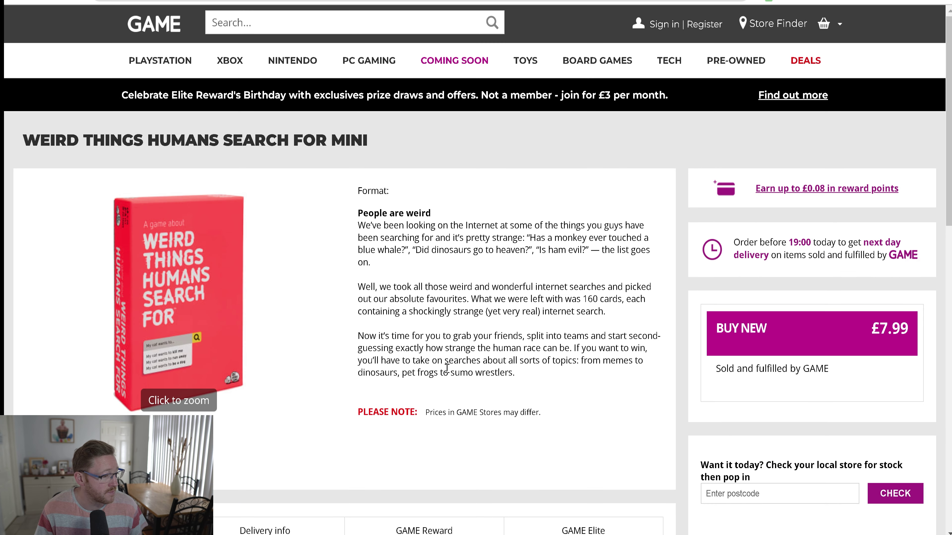
pyautogui.scroll(-3, 445, 367)
pyautogui.scroll(3, 782, 250)
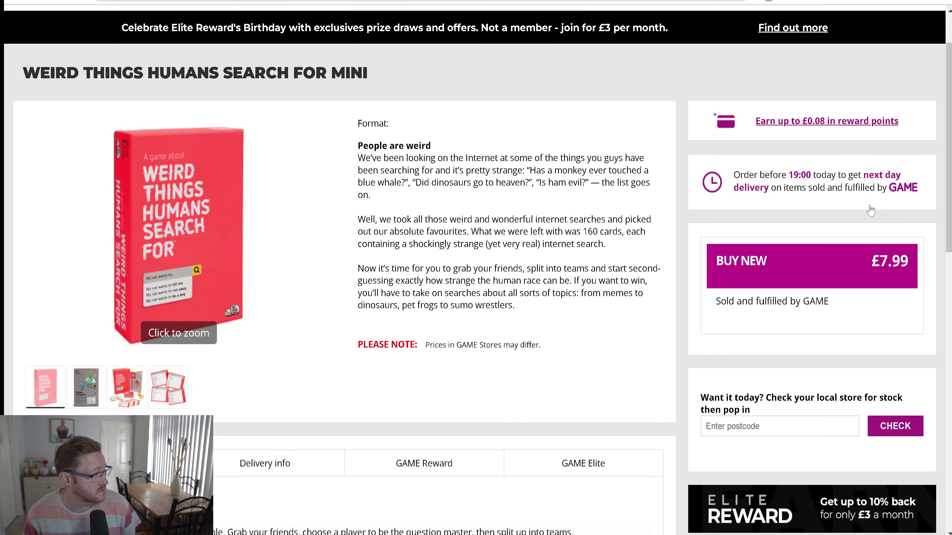
pyautogui.scroll(-3, 871, 210)
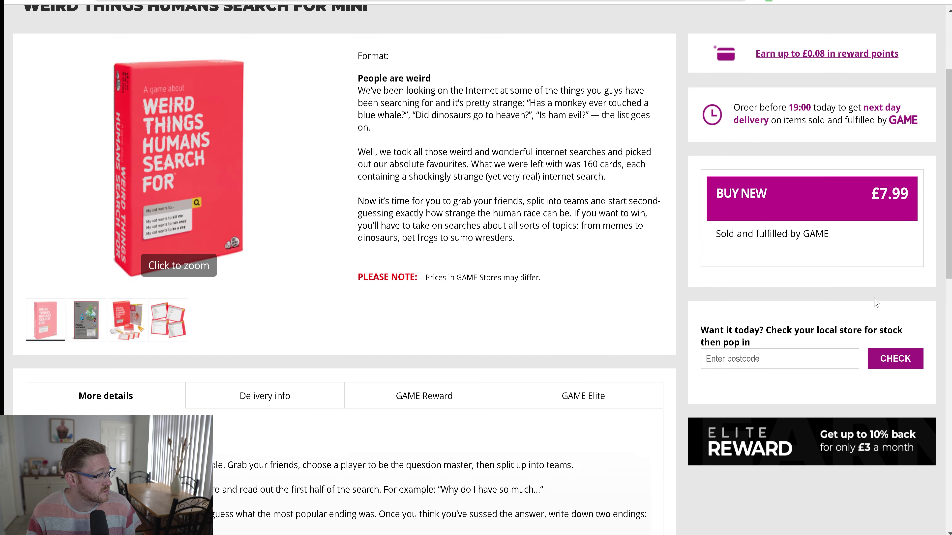
pyautogui.click(865, 189)
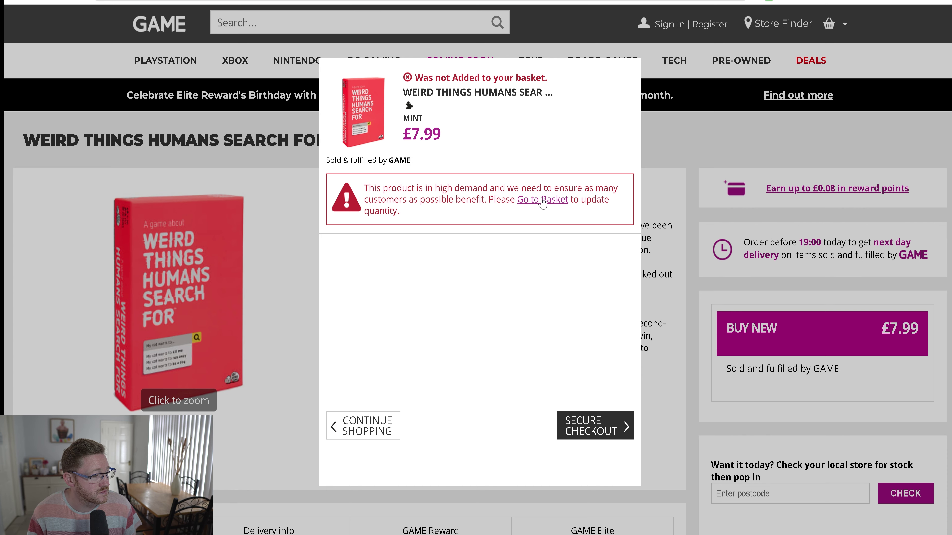
# Set the game's basket quantity to 3 and proceed to checkout
pyautogui.click(543, 202)
pyautogui.click(193, 354)
pyautogui.click(193, 394)
pyautogui.scroll(-2, 446, 332)
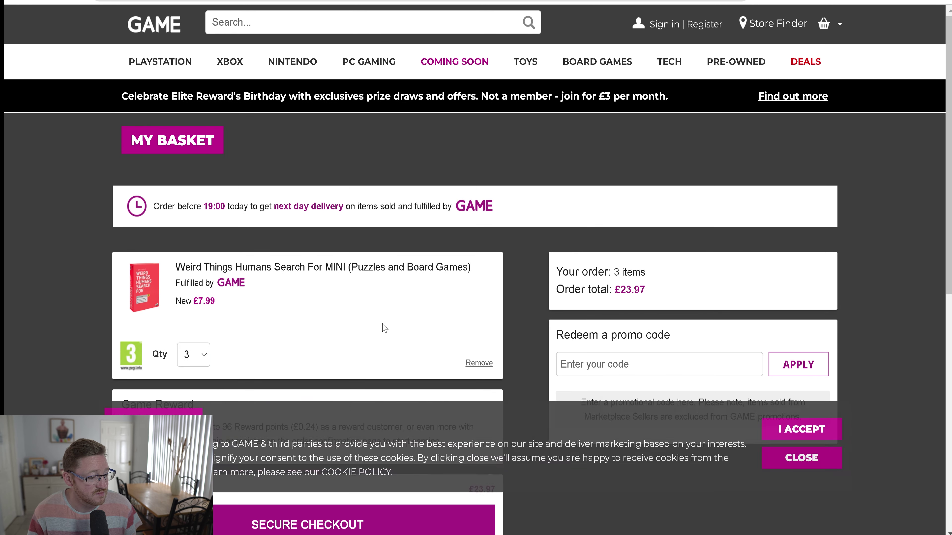
pyautogui.scroll(-2, 343, 319)
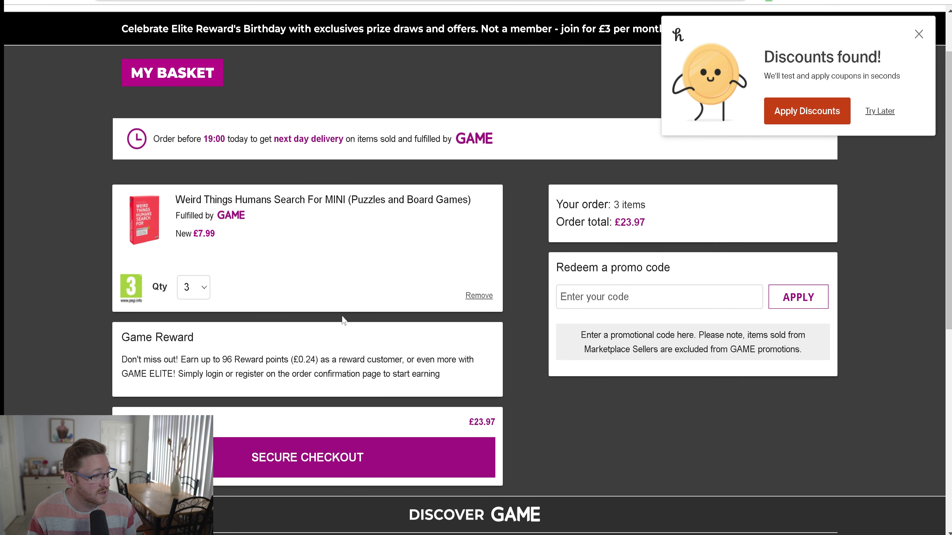
pyautogui.click(308, 459)
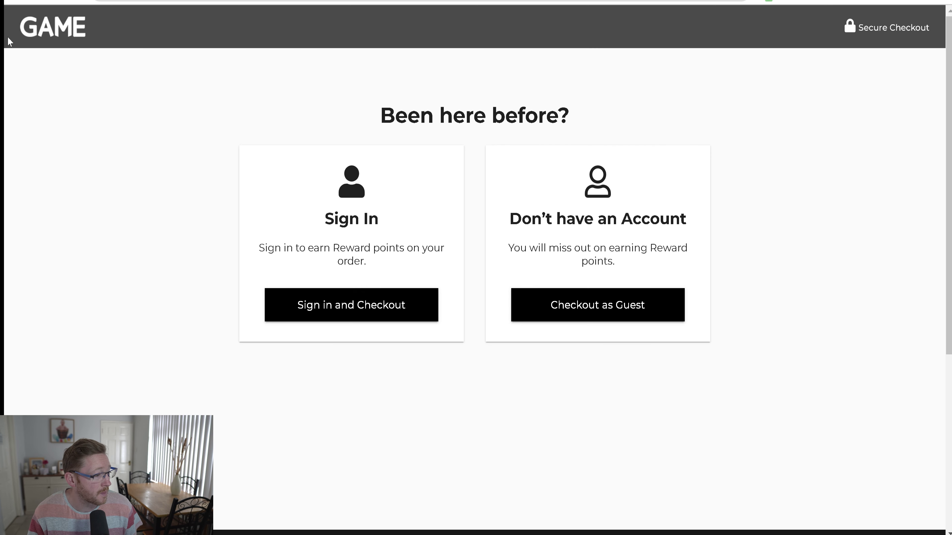
# Dismiss the coupon popup and check out as a guest, reaching Contact Details at £23.97
pyautogui.hotkey('alt', 'Left')
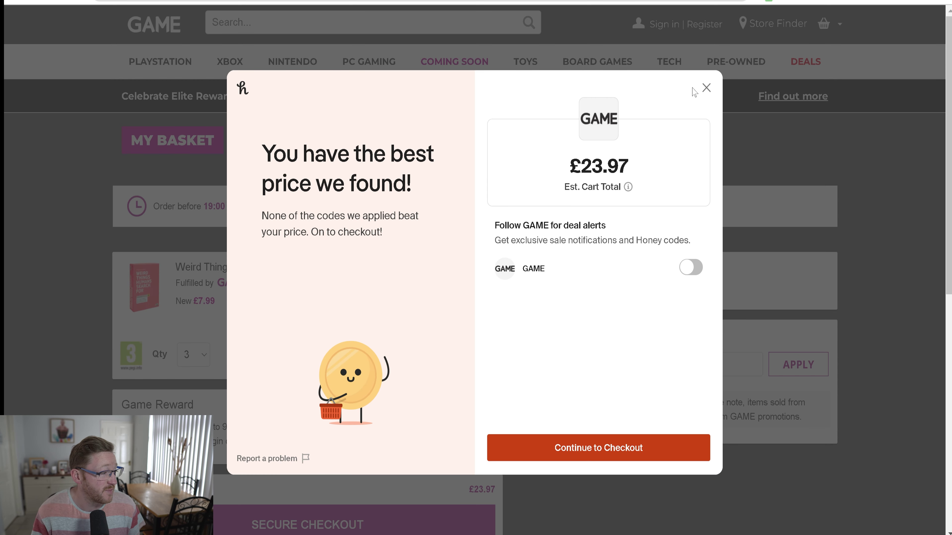
pyautogui.click(705, 88)
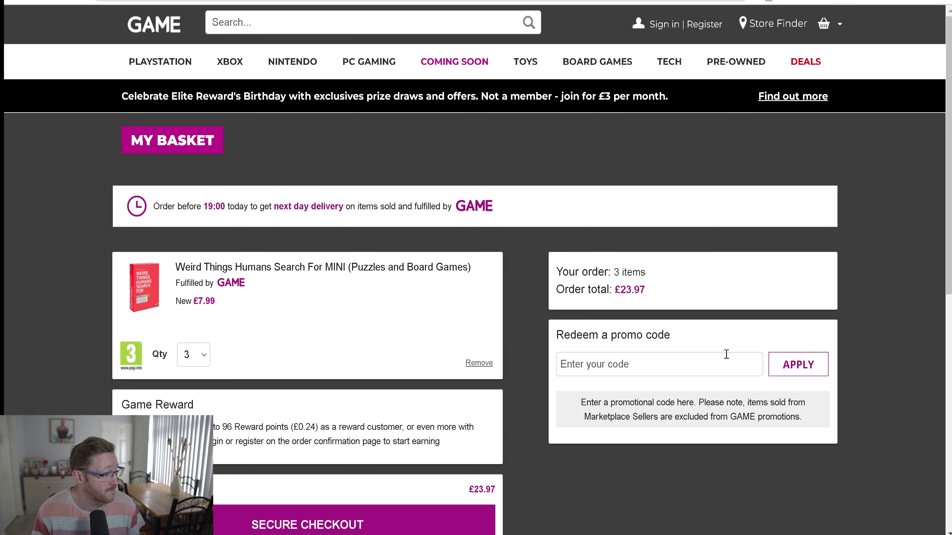
pyautogui.scroll(-5, 382, 396)
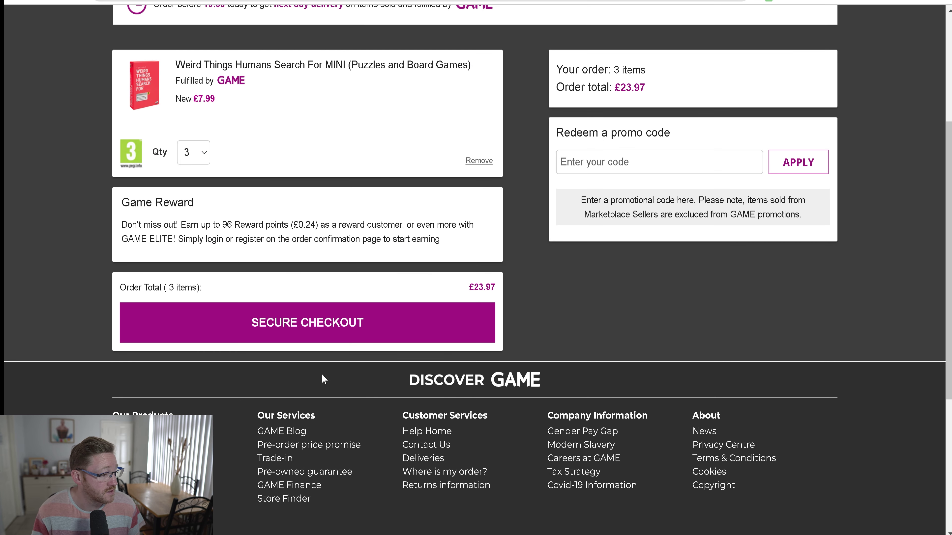
pyautogui.click(306, 323)
pyautogui.click(641, 316)
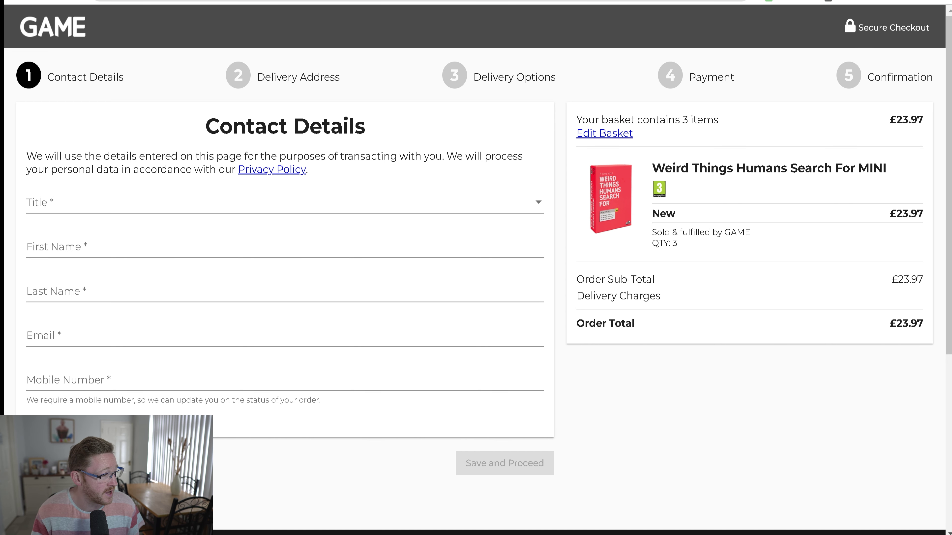
# Complete contact details and store collection for a £28.96 total, then return to ArbiSource's sourcing list
pyautogui.scroll(-2, 476, 262)
pyautogui.scroll(2, 476, 263)
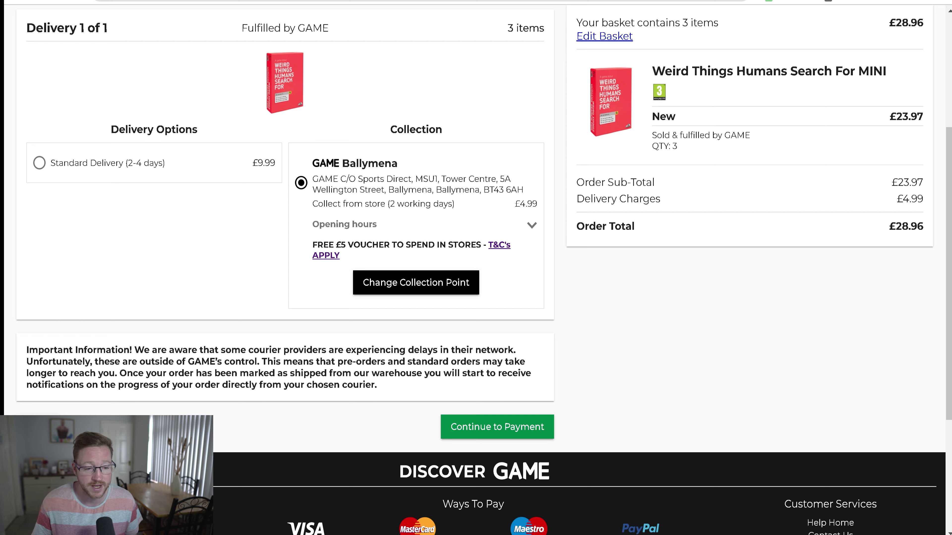
pyautogui.hotkey('ctrl', 'Tab')
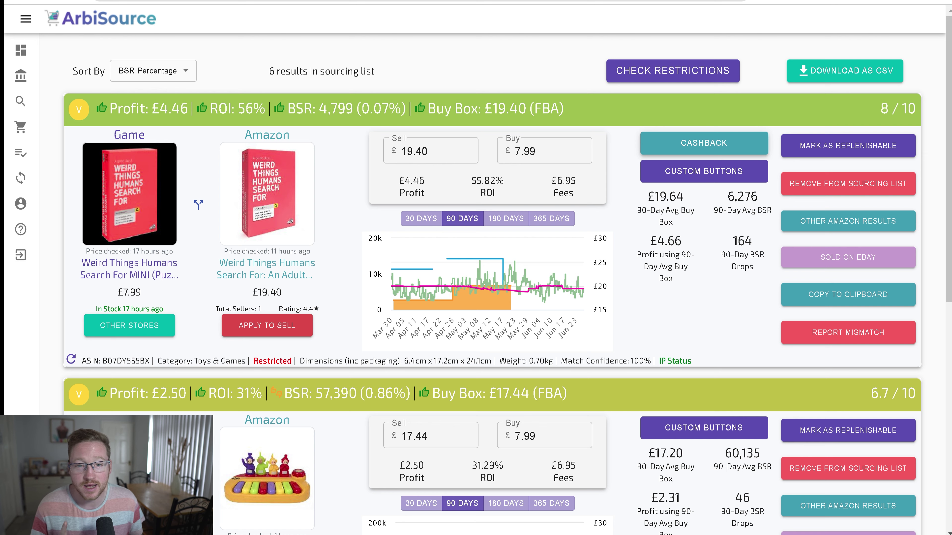
# View the cashback offers available for the GAME purchase
pyautogui.click(689, 144)
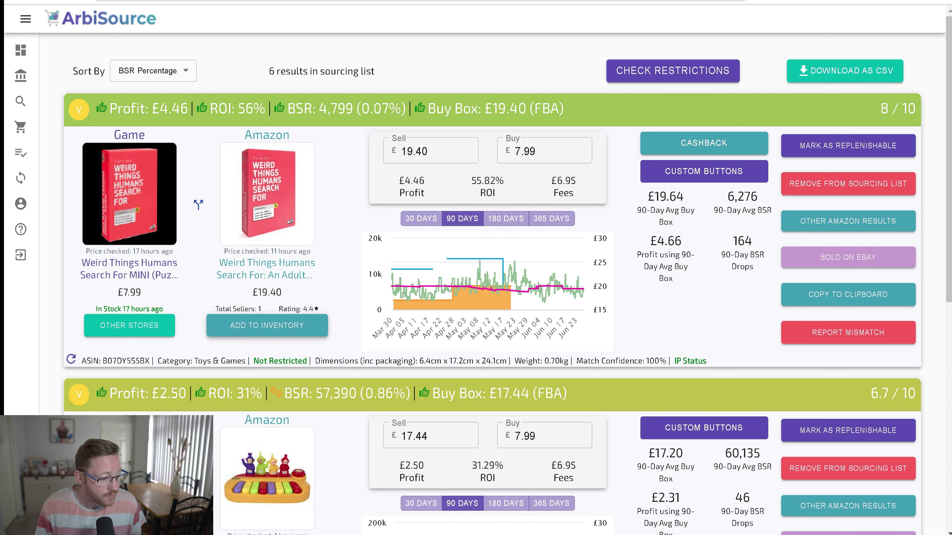
# Open Seller Central's Add Offer form for Weird Things Humans Search For from ArbiSource's inventory button
pyautogui.click(277, 326)
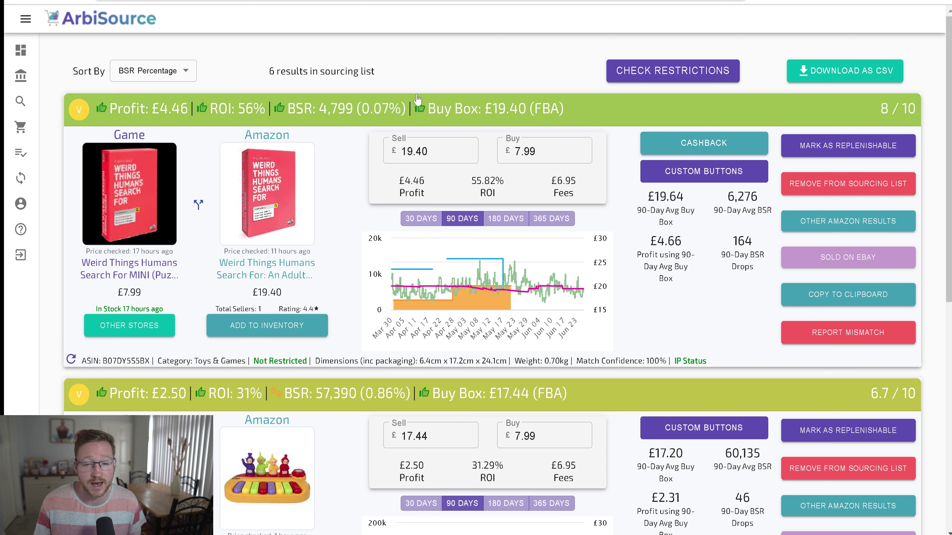
pyautogui.click(275, 321)
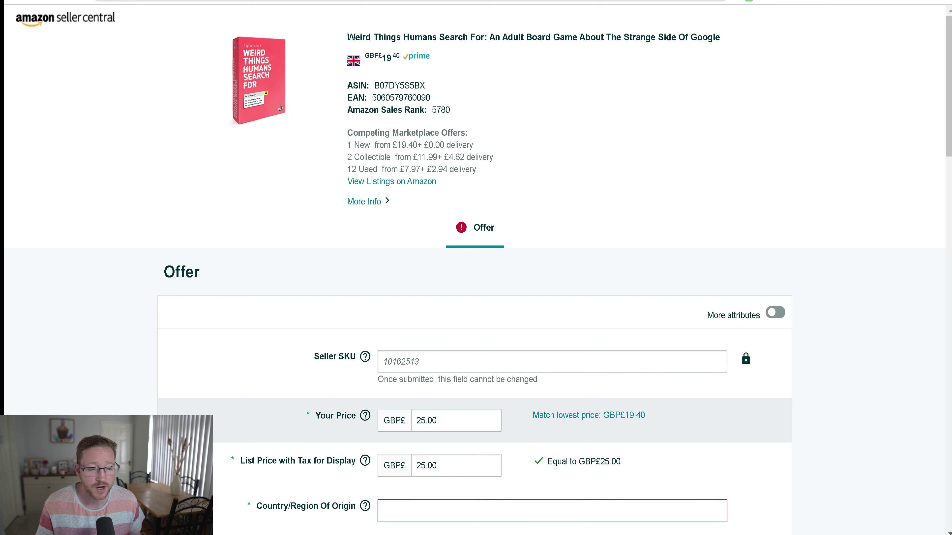
pyautogui.click(455, 421)
pyautogui.scroll(-2, 455, 420)
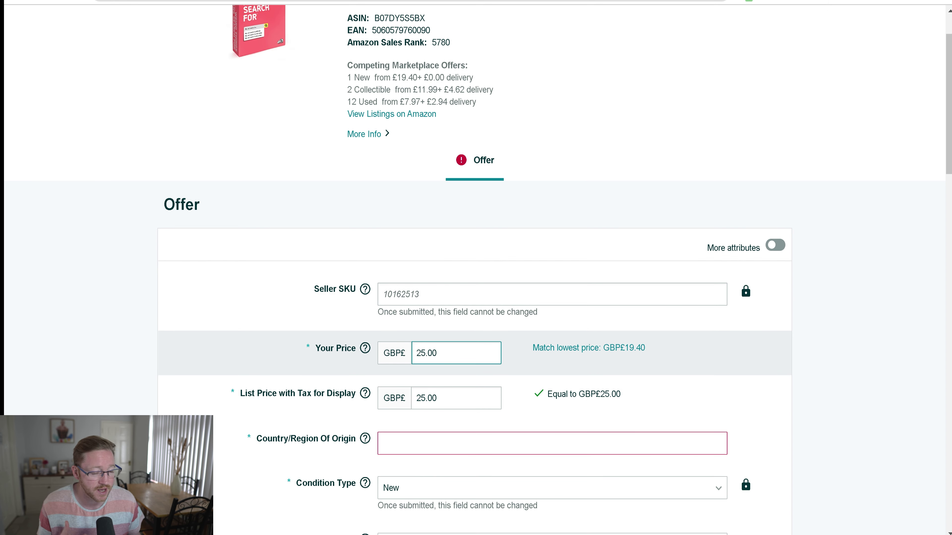
pyautogui.scroll(2, 456, 420)
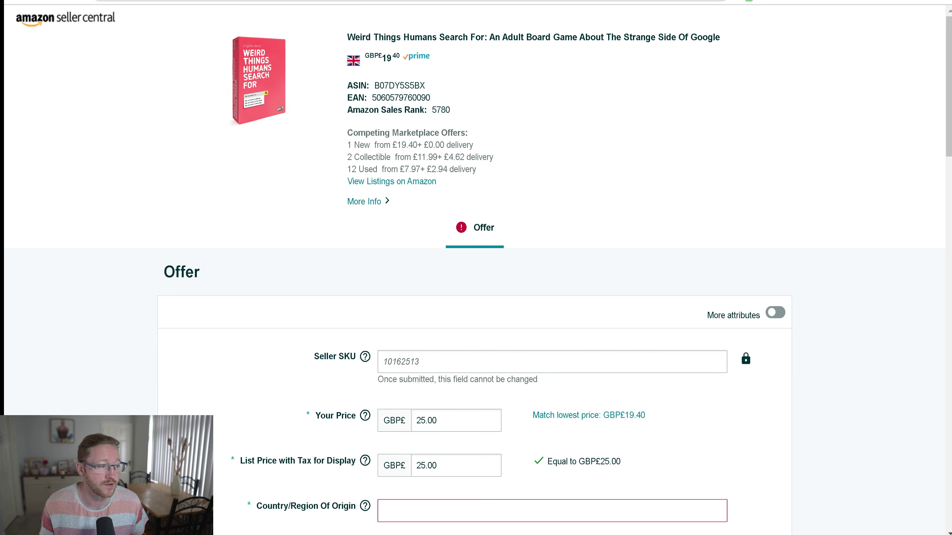
pyautogui.click(455, 421)
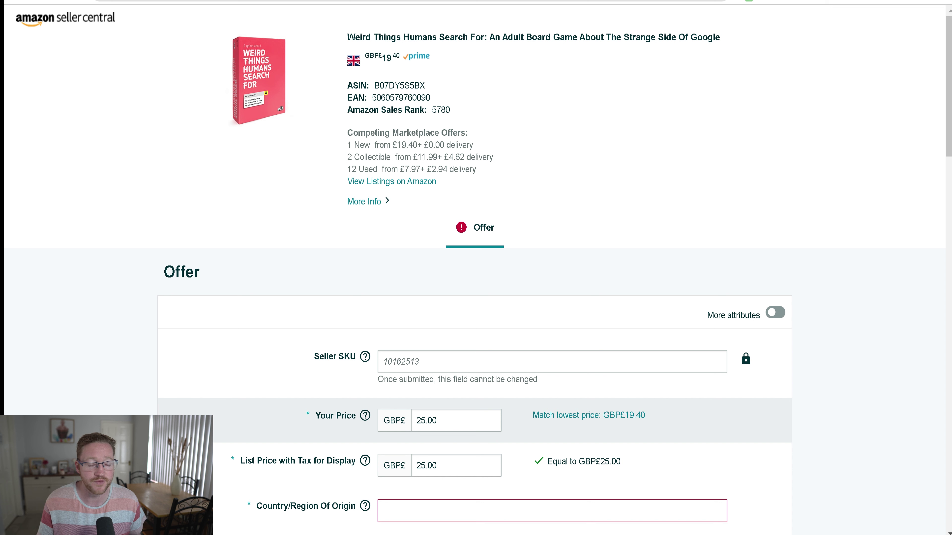
pyautogui.click(460, 426)
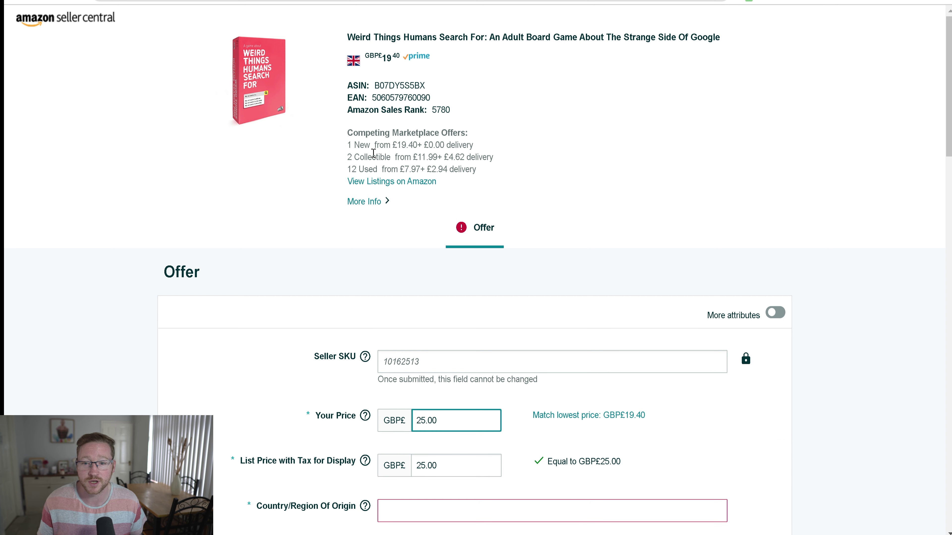
# Set the game's Country/Region Of Origin to China on the offer form
pyautogui.scroll(-3, 824, 383)
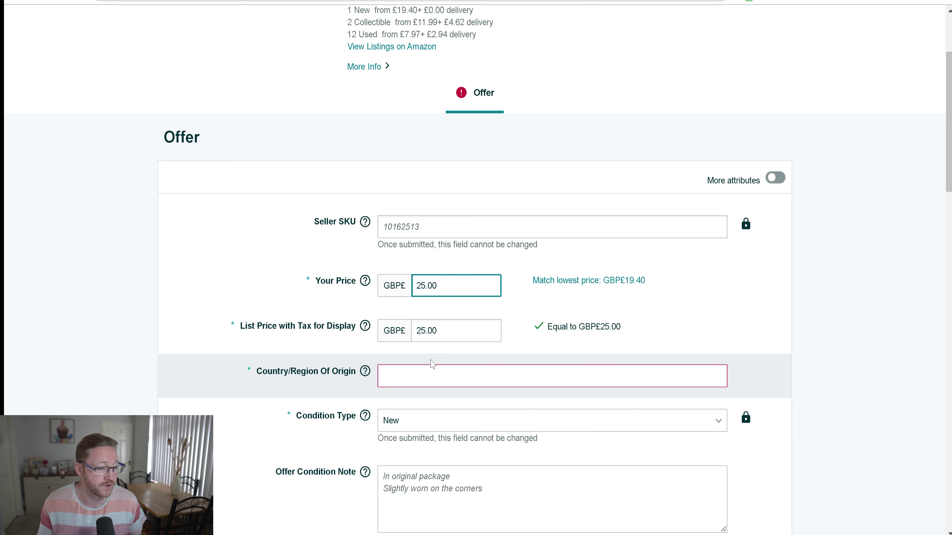
pyautogui.click(427, 381)
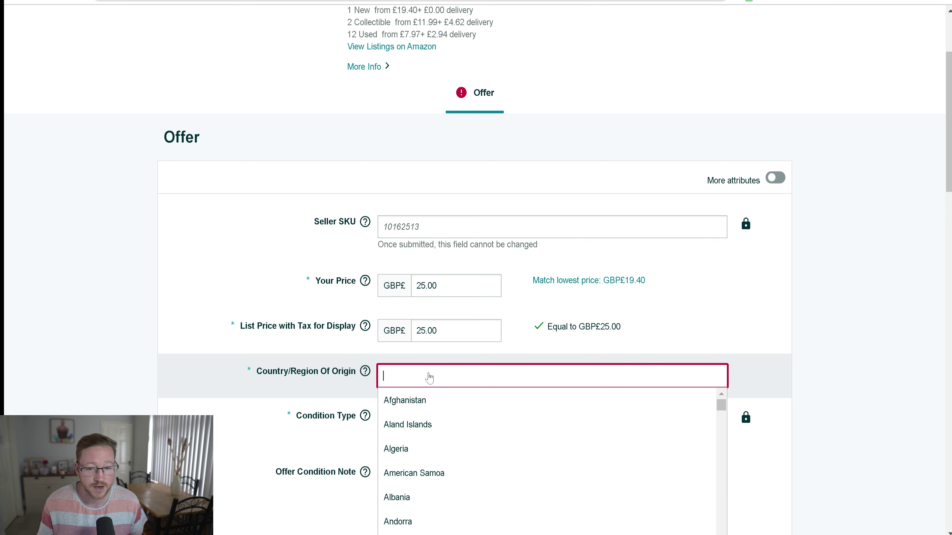
pyautogui.scroll(-2, 428, 379)
pyautogui.scroll(-5, 449, 377)
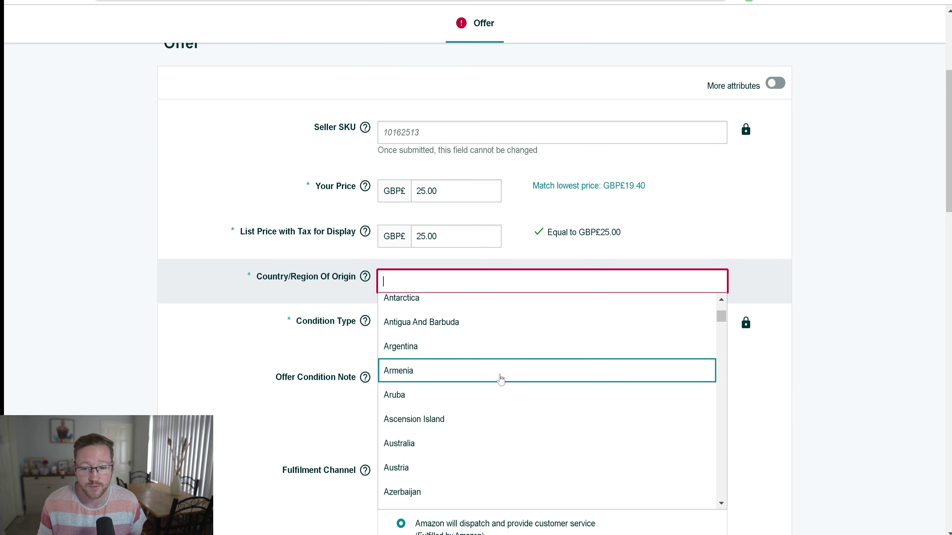
pyautogui.scroll(-5, 534, 363)
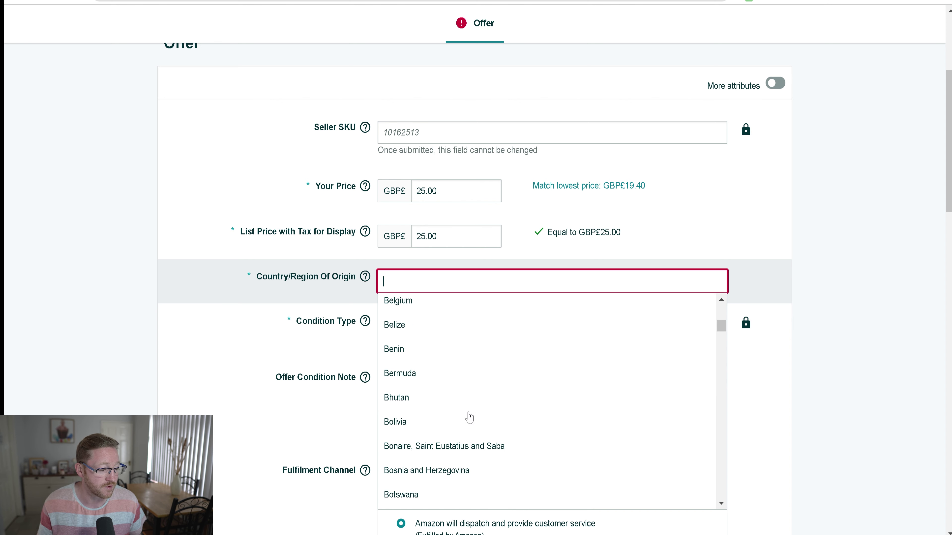
pyautogui.scroll(-7, 453, 412)
pyautogui.scroll(-3, 423, 460)
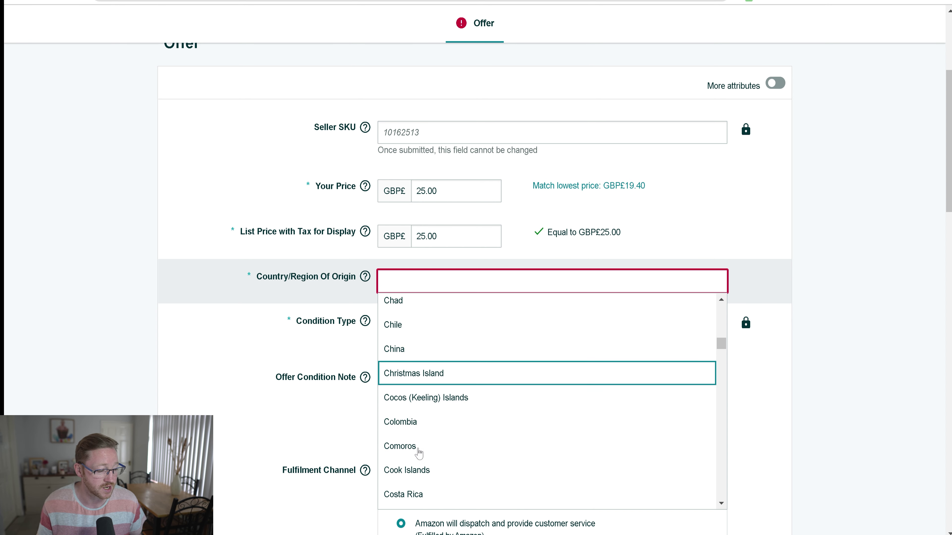
pyautogui.click(402, 349)
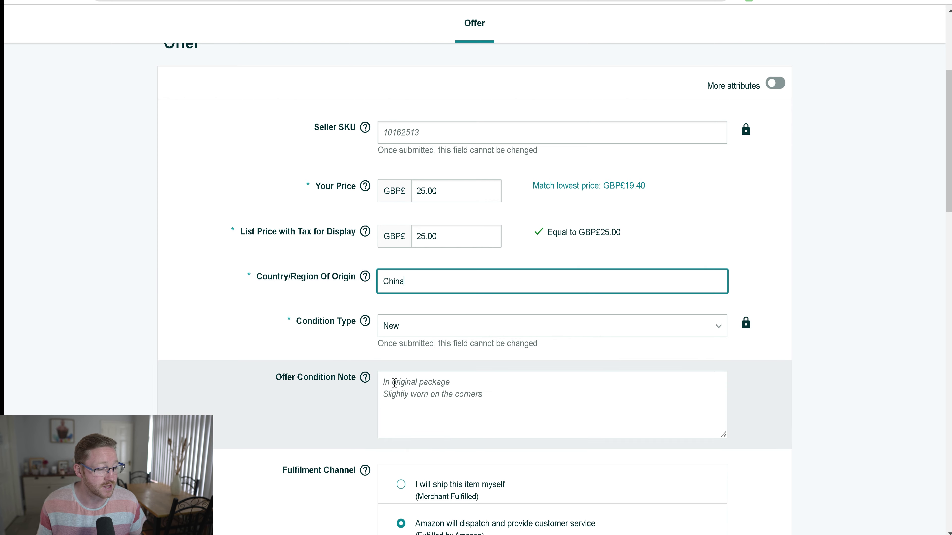
# Scroll past the marketplace price table and save the board game's £25.00 Fulfilled-by-Amazon offer
pyautogui.scroll(-2, 344, 354)
pyautogui.scroll(-2, 344, 354)
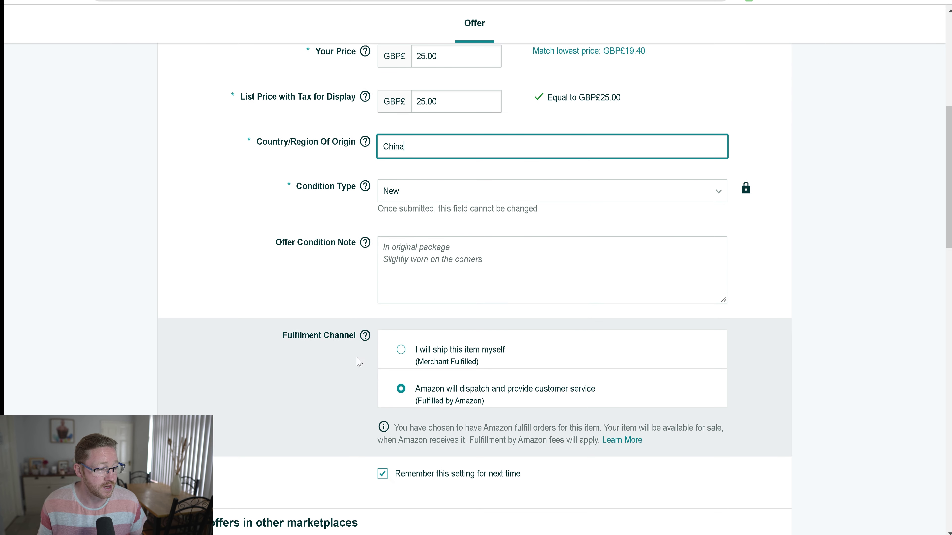
pyautogui.scroll(-2, 354, 343)
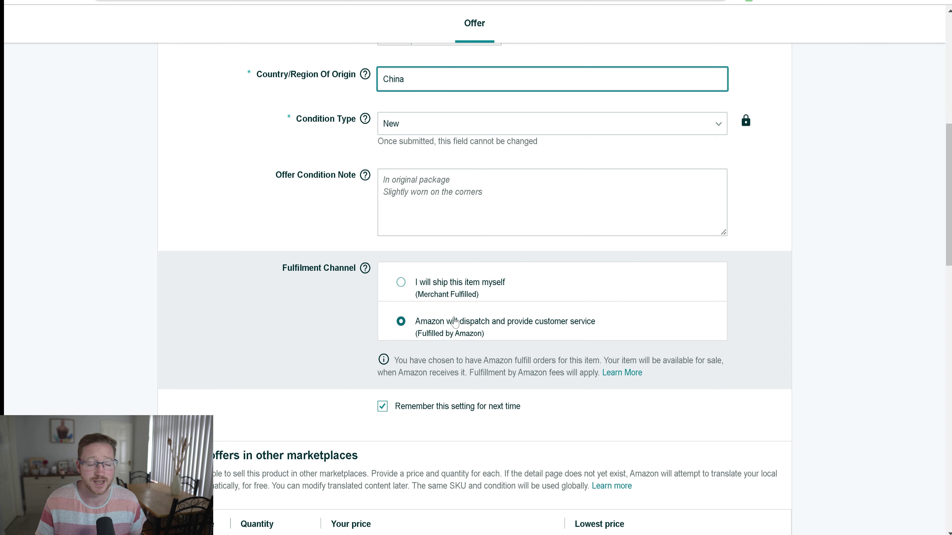
pyautogui.scroll(-7, 468, 315)
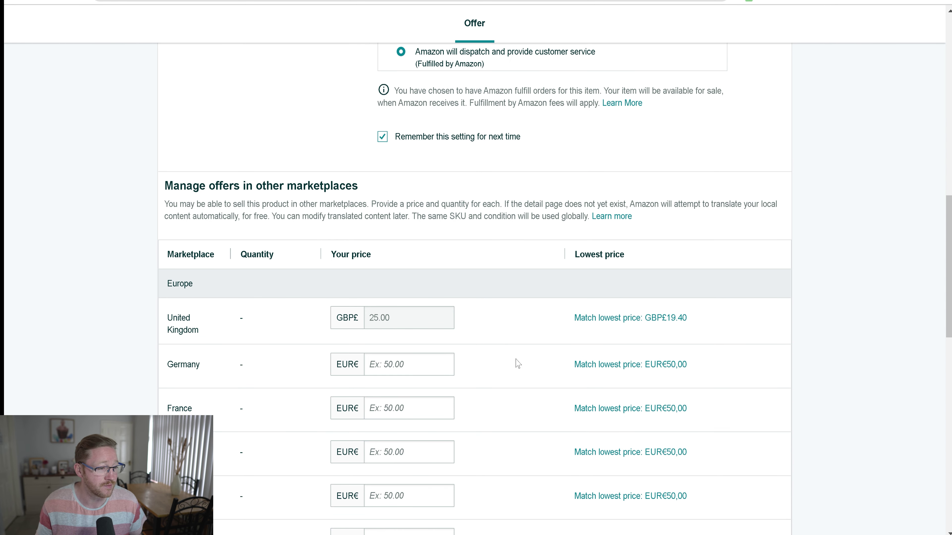
pyautogui.scroll(-5, 524, 276)
pyautogui.scroll(-8, 524, 275)
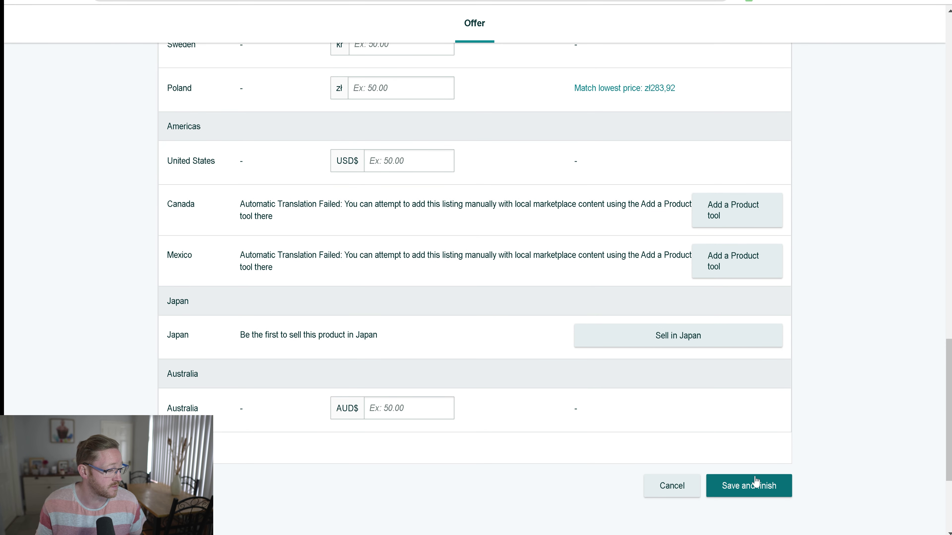
pyautogui.click(753, 485)
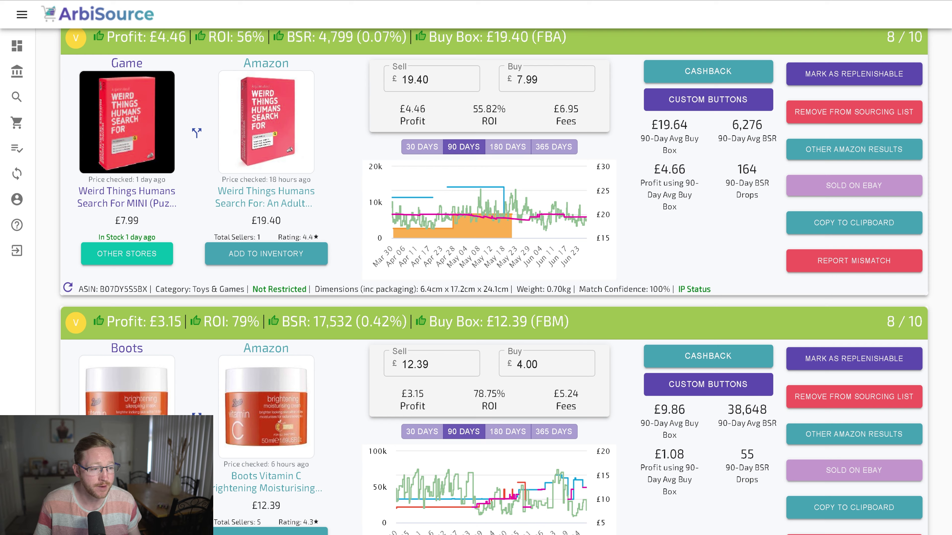
pyautogui.scroll(-2, 127, 210)
pyautogui.scroll(3, 127, 142)
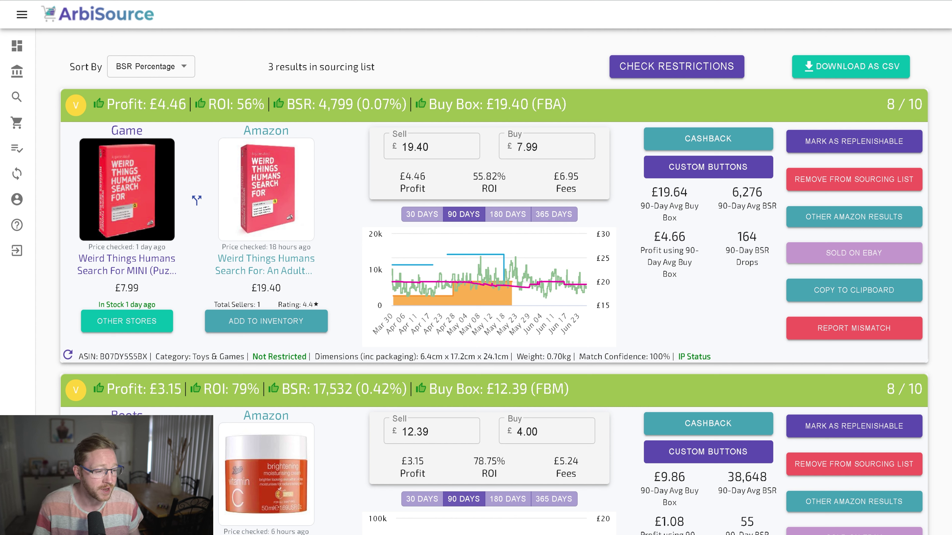
pyautogui.moveTo(399, 281)
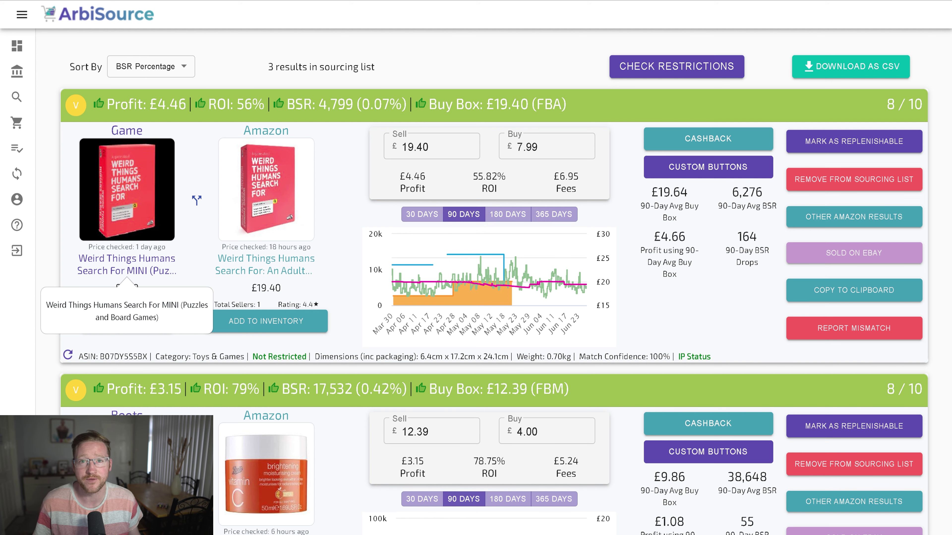
pyautogui.scroll(-3, 126, 271)
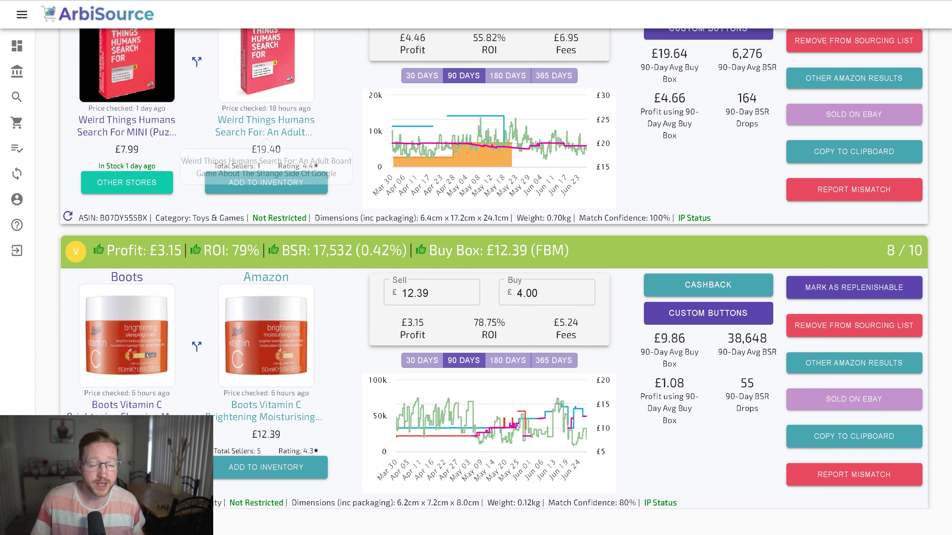
# Scroll the ArbiSource sourcing list to the Boots Vitamin C Brightening Sleeping Mask 50ml card
pyautogui.scroll(3, 493, 257)
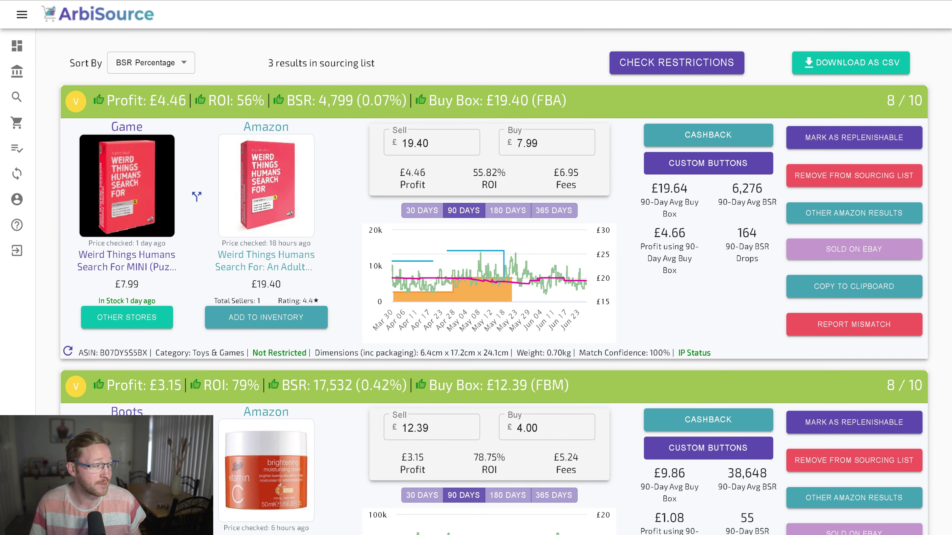
pyautogui.scroll(-2, 494, 263)
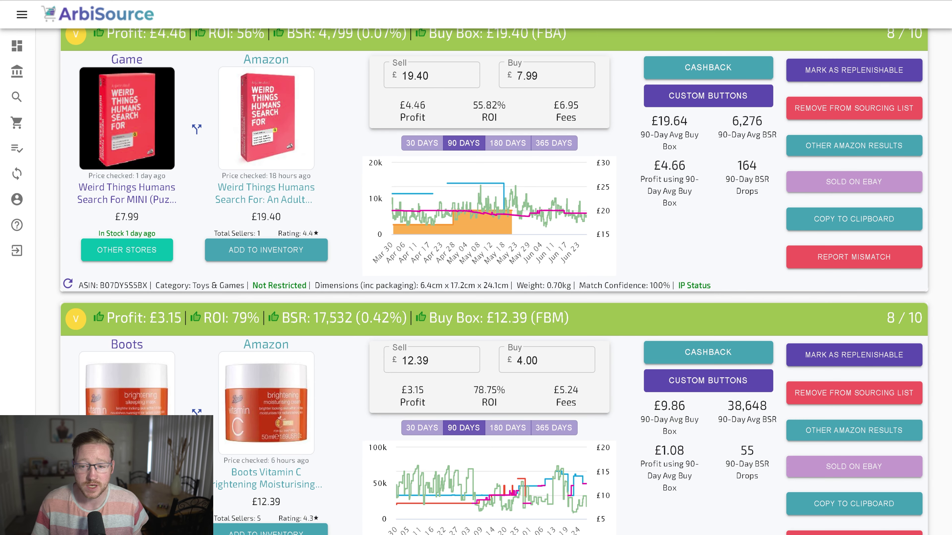
pyautogui.scroll(-2, 493, 263)
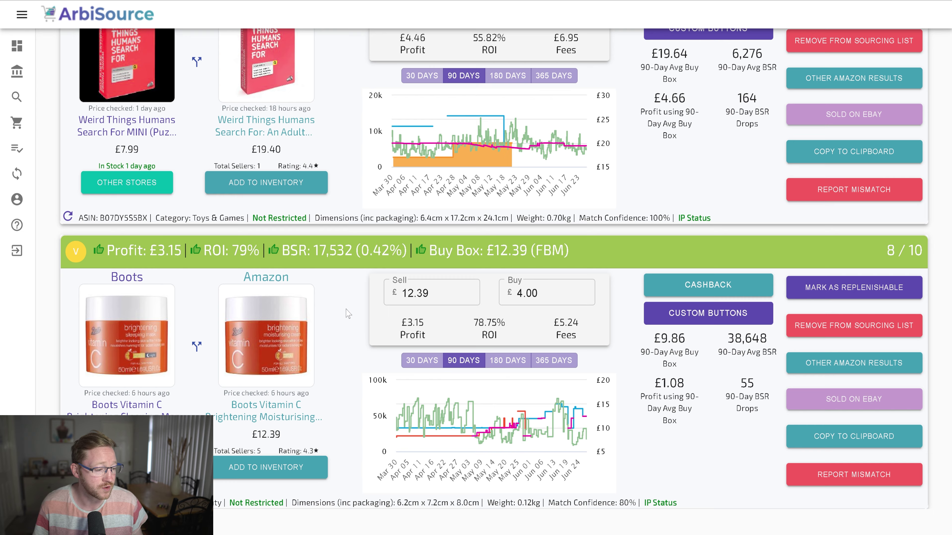
pyautogui.scroll(3, 349, 314)
pyautogui.scroll(-3, 350, 320)
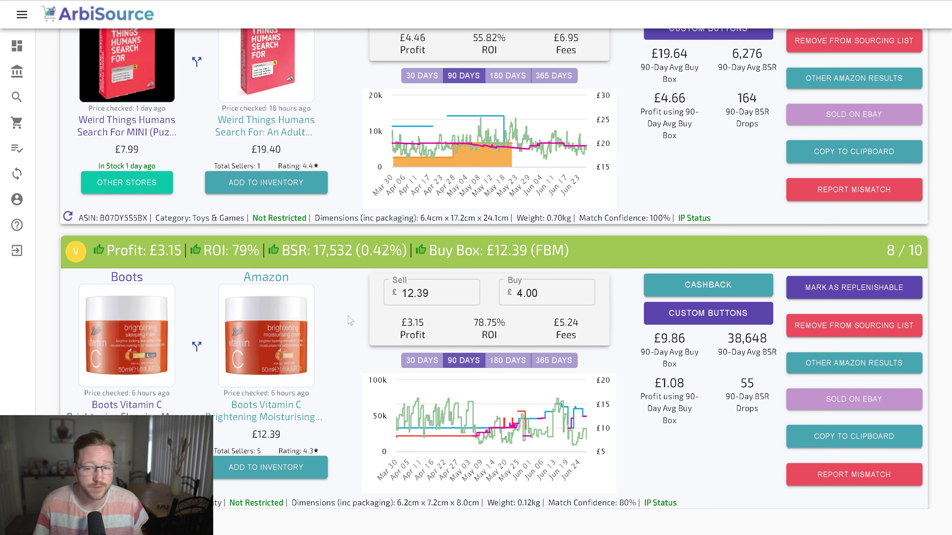
pyautogui.scroll(3, 337, 323)
pyautogui.scroll(-3, 303, 338)
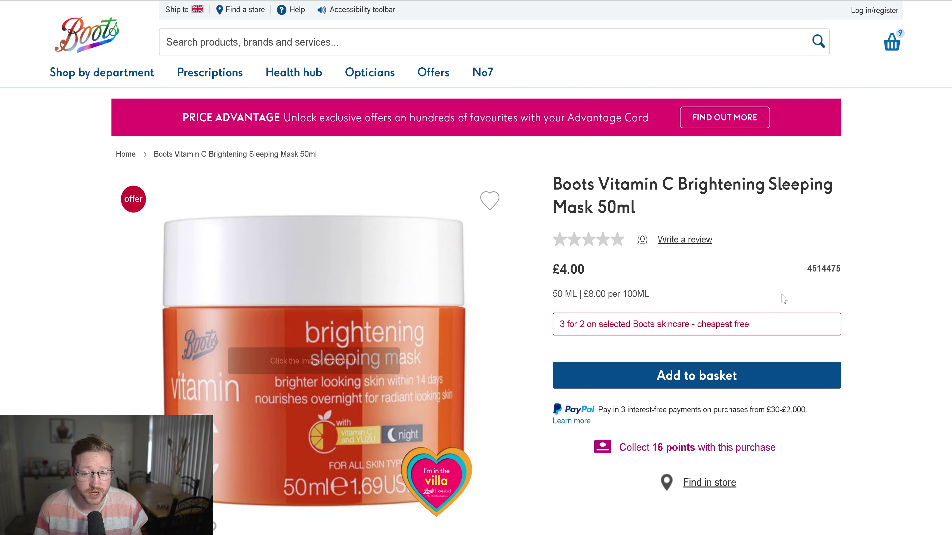
# Add the Vitamin C Sleeping Mask to the Boots basket with a quantity of 10
pyautogui.scroll(-3, 798, 267)
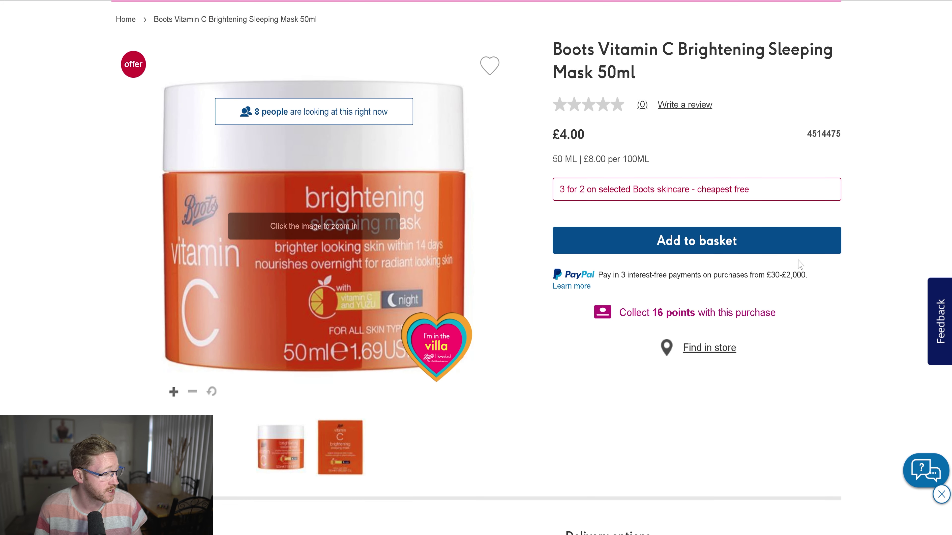
pyautogui.click(706, 243)
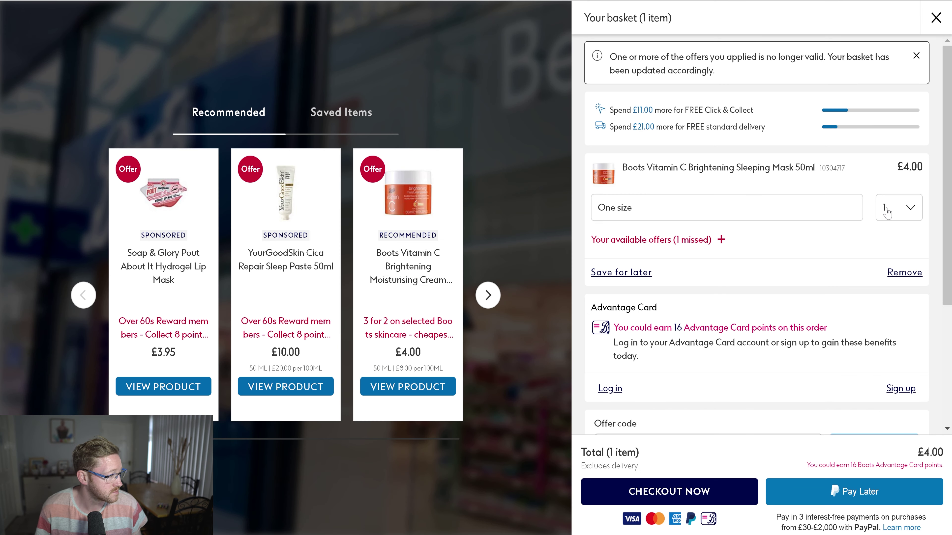
pyautogui.click(886, 212)
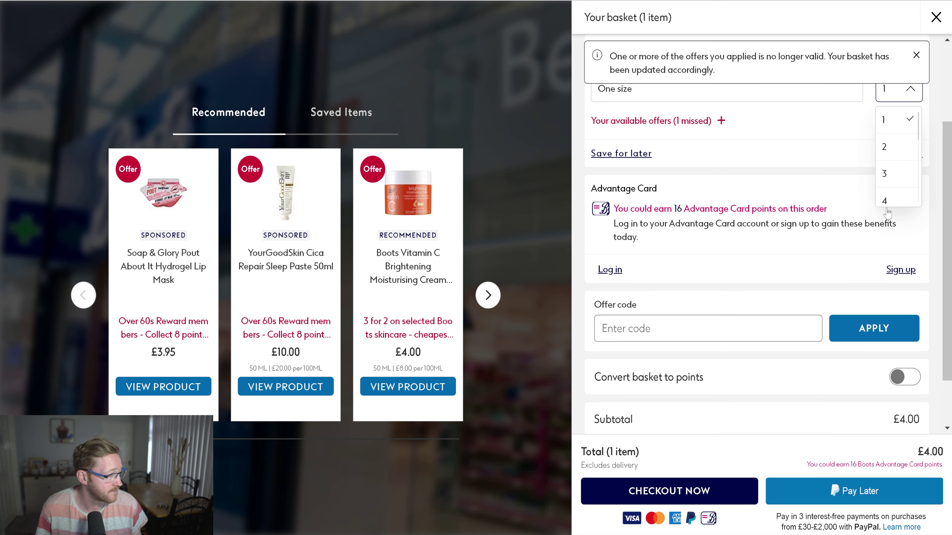
pyautogui.scroll(-5, 873, 234)
pyautogui.scroll(-2, 899, 134)
pyautogui.scroll(1, 900, 134)
pyautogui.scroll(-1, 900, 135)
pyautogui.scroll(1, 900, 135)
pyautogui.scroll(-2, 900, 134)
pyautogui.click(898, 139)
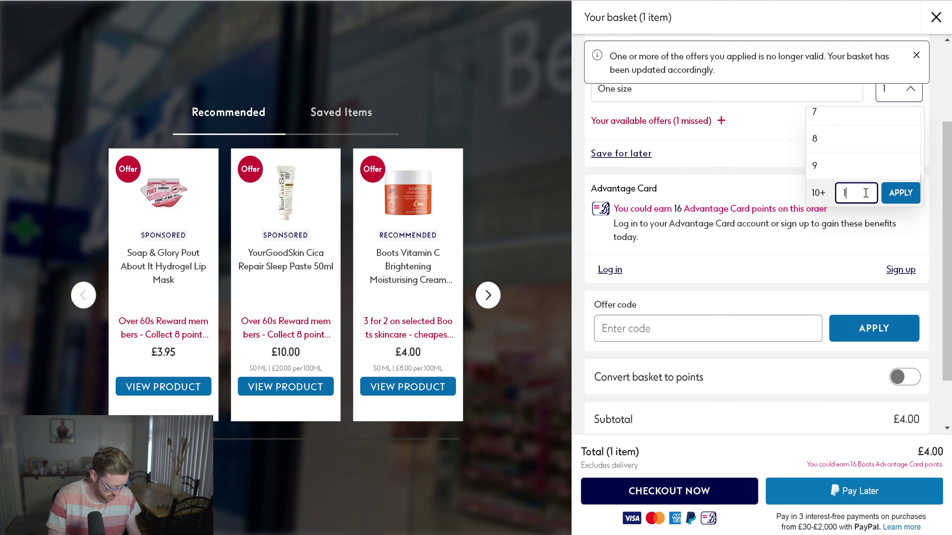
pyautogui.press('Escape')
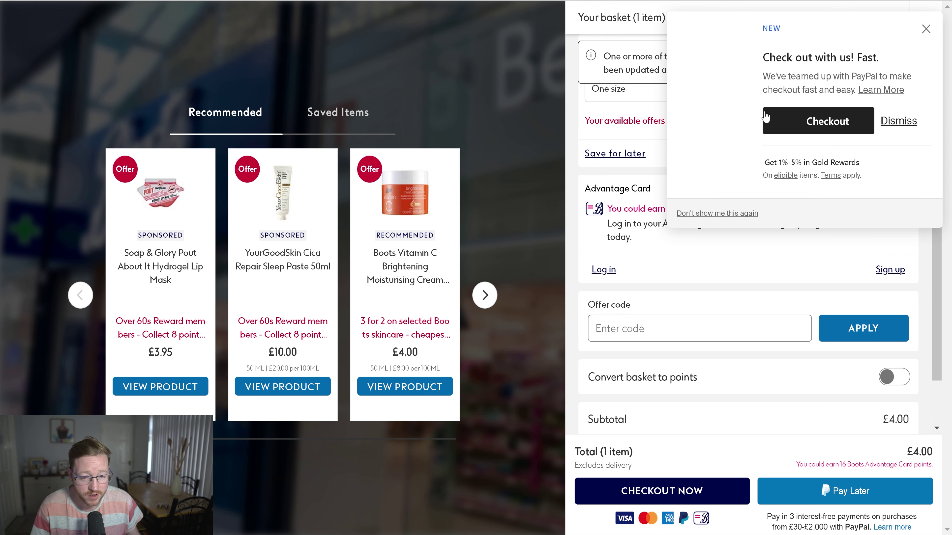
# Dismiss the PayPal popup, check out to confirm the £28.00 total, then return to ArbiSource
pyautogui.click(926, 29)
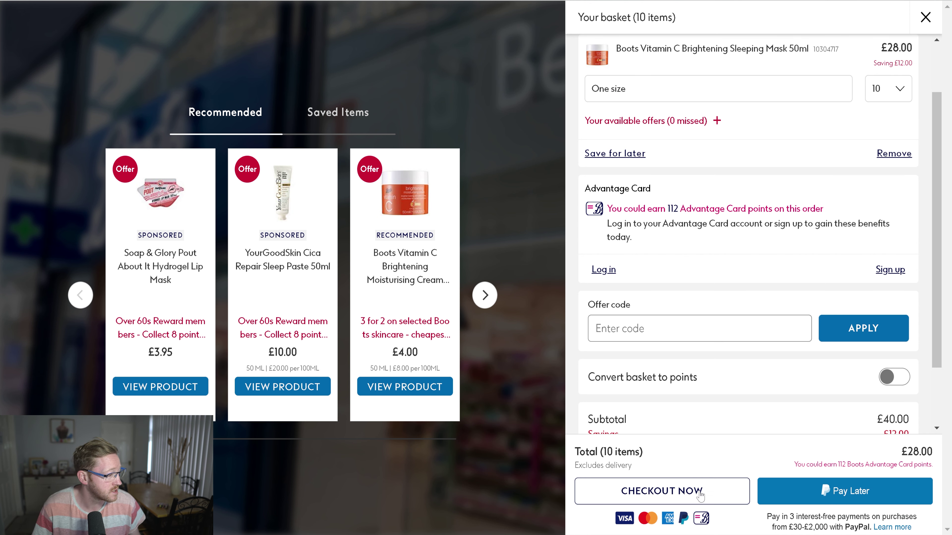
pyautogui.scroll(-2, 726, 420)
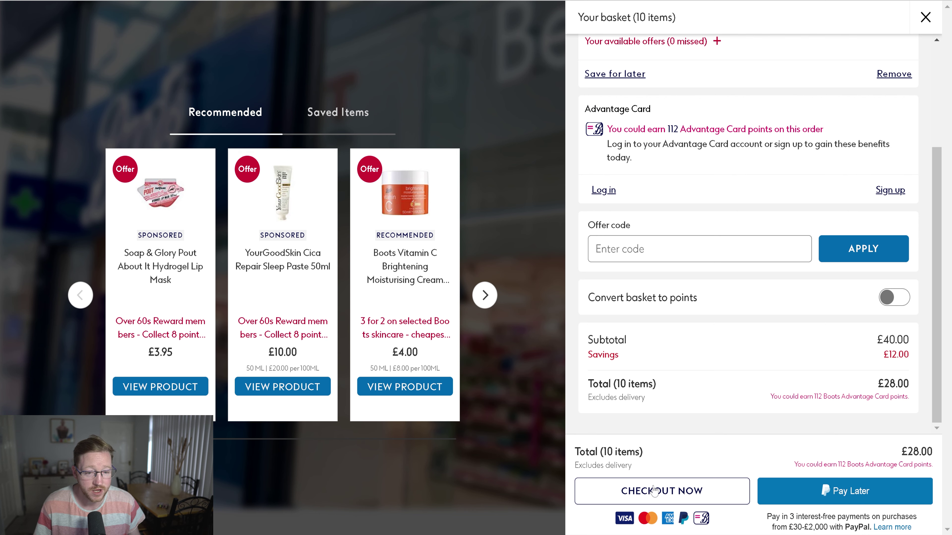
pyautogui.click(653, 492)
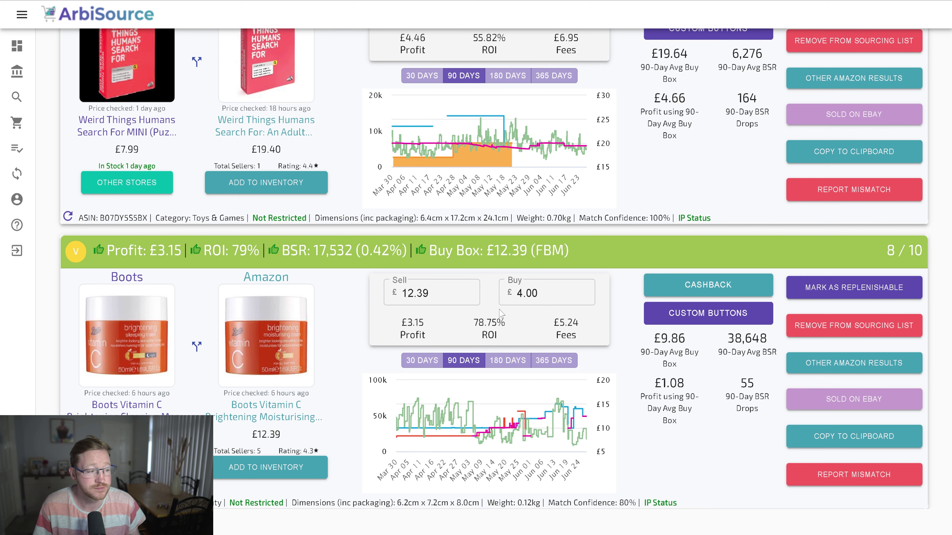
pyautogui.click(520, 295)
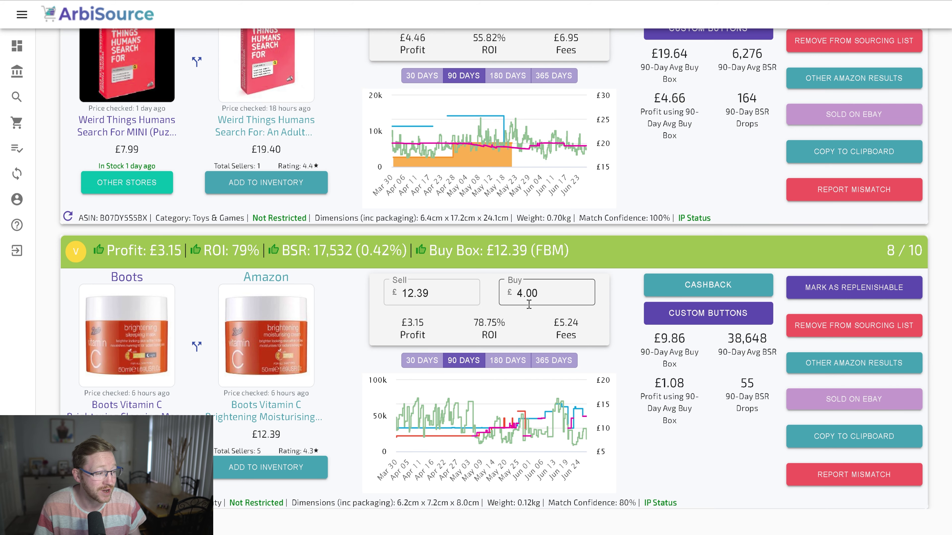
# Change the Boots cream's buy price from 4.00 to 2.8, giving £4.35 profit and 155.36% ROI
pyautogui.moveTo(543, 296); pyautogui.dragTo(508, 296)
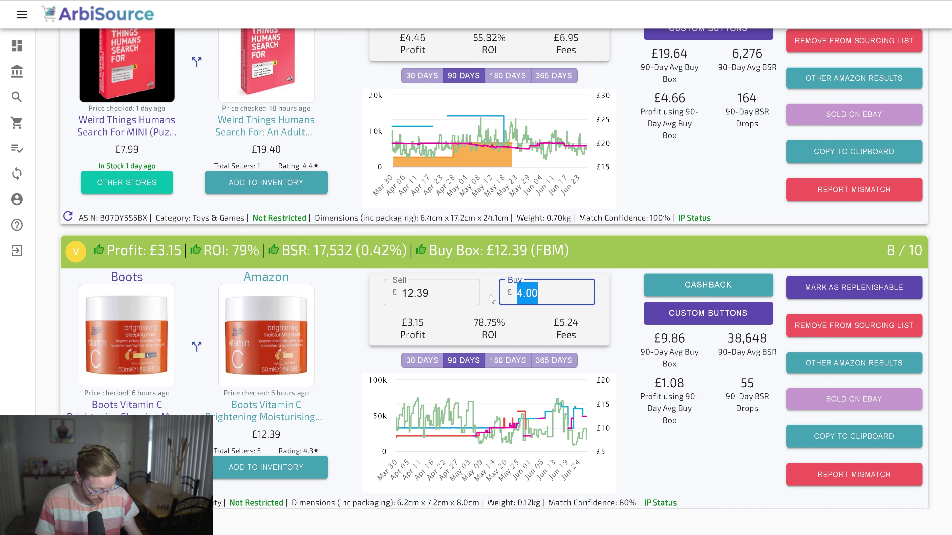
pyautogui.write('2.8')
pyautogui.click(588, 317)
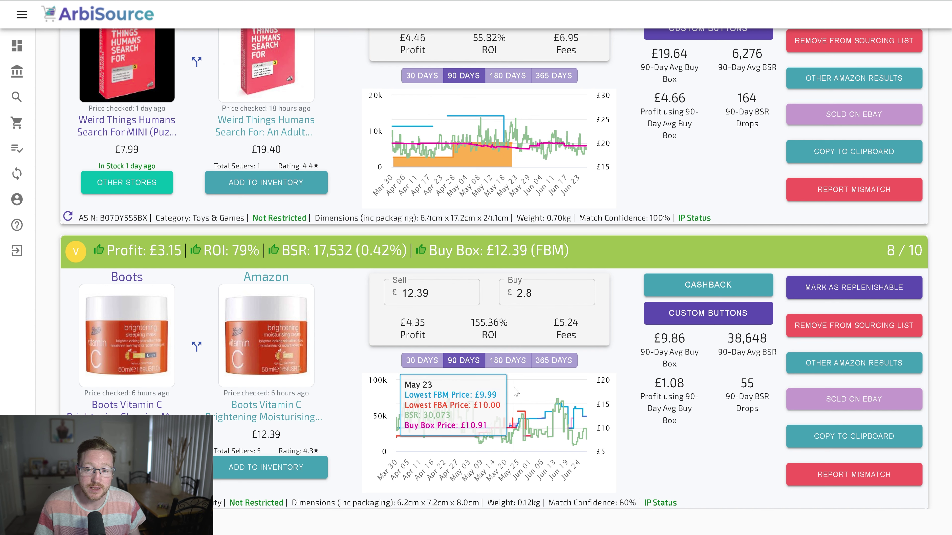
pyautogui.click(678, 287)
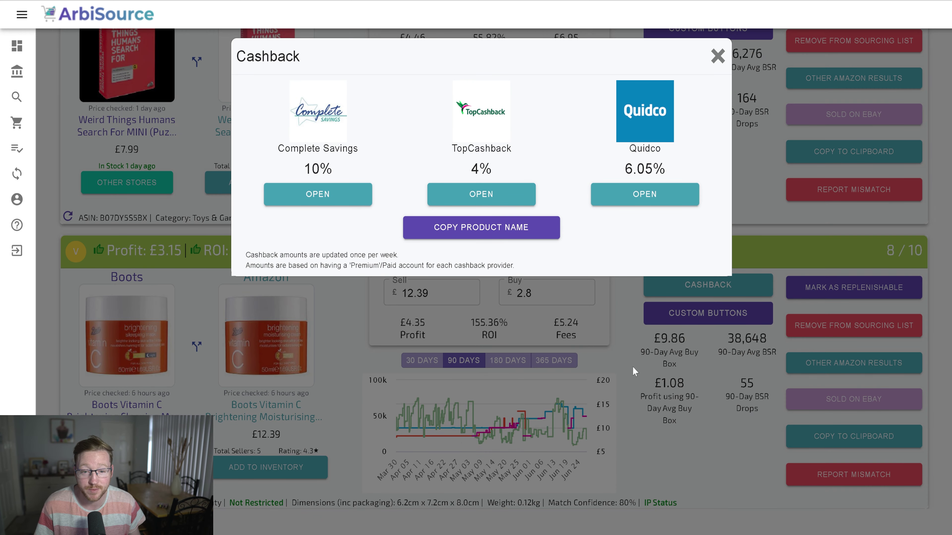
pyautogui.click(671, 378)
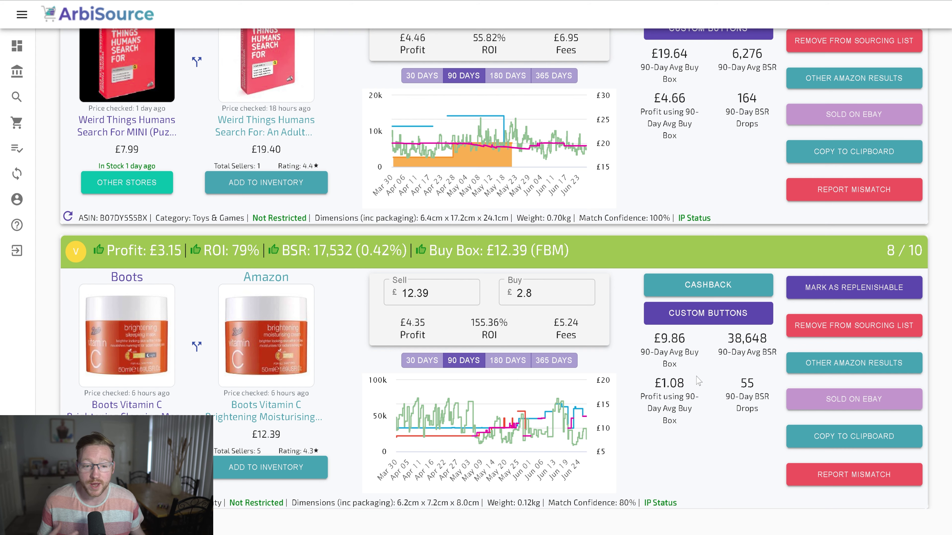
# Scroll the Send to Amazon SKU table to review the Vitamin C cream and board game rows
pyautogui.moveTo(427, 120)
pyautogui.scroll(3, 427, 119)
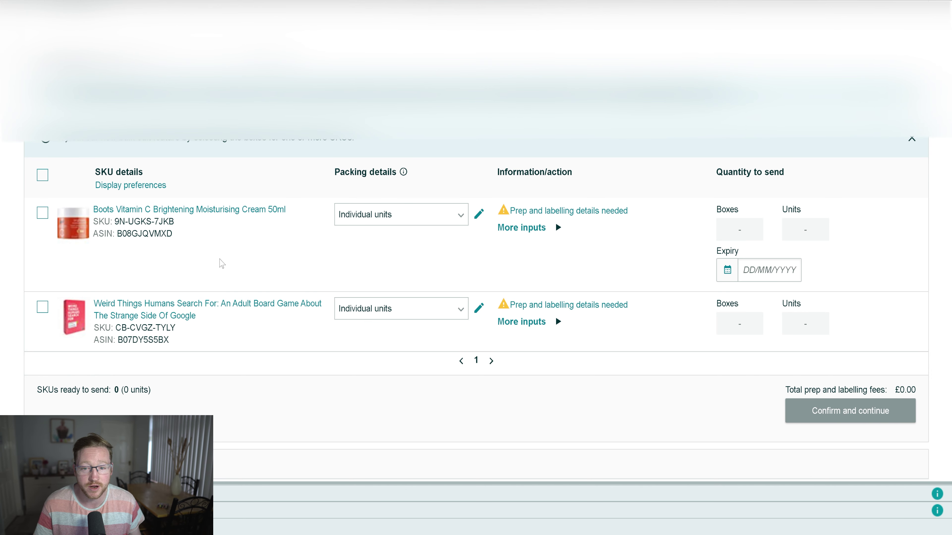
pyautogui.scroll(3, 177, 289)
pyautogui.scroll(-2, 237, 267)
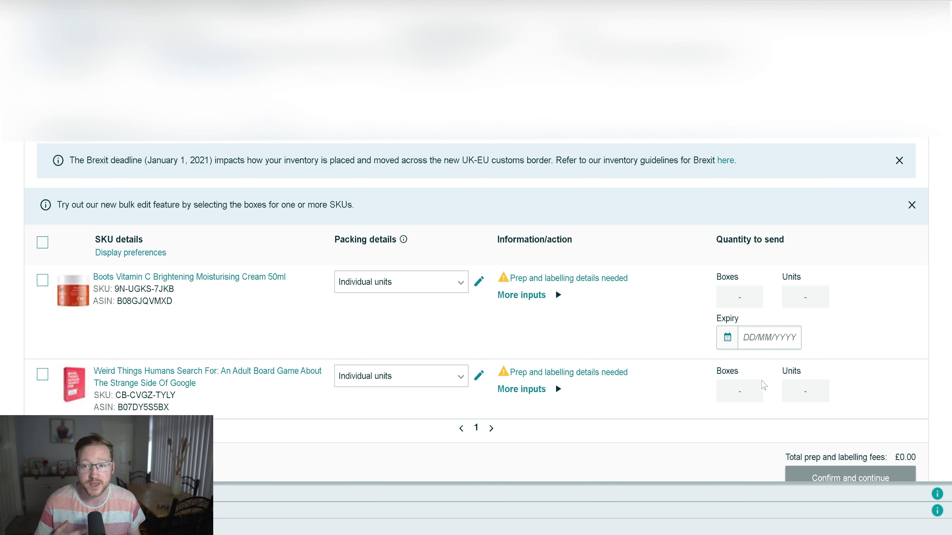
pyautogui.scroll(-4, 776, 363)
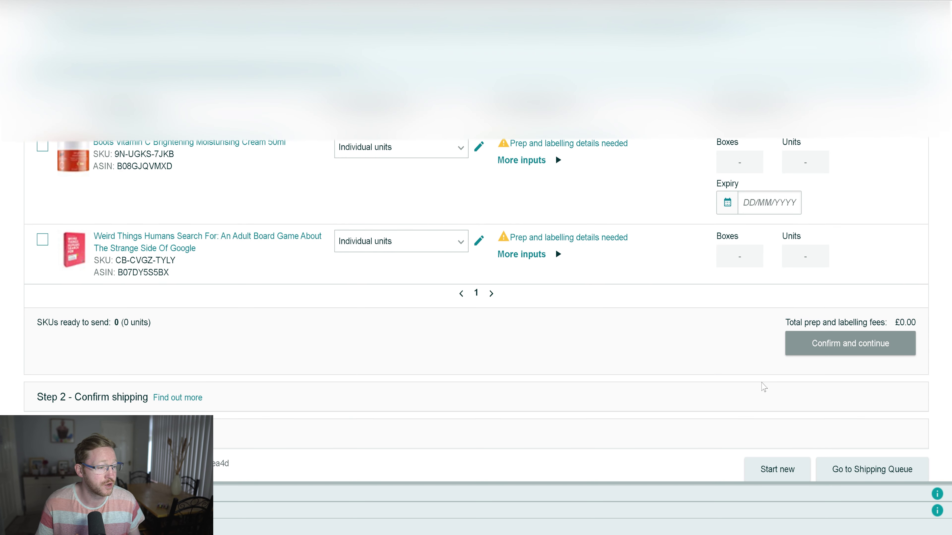